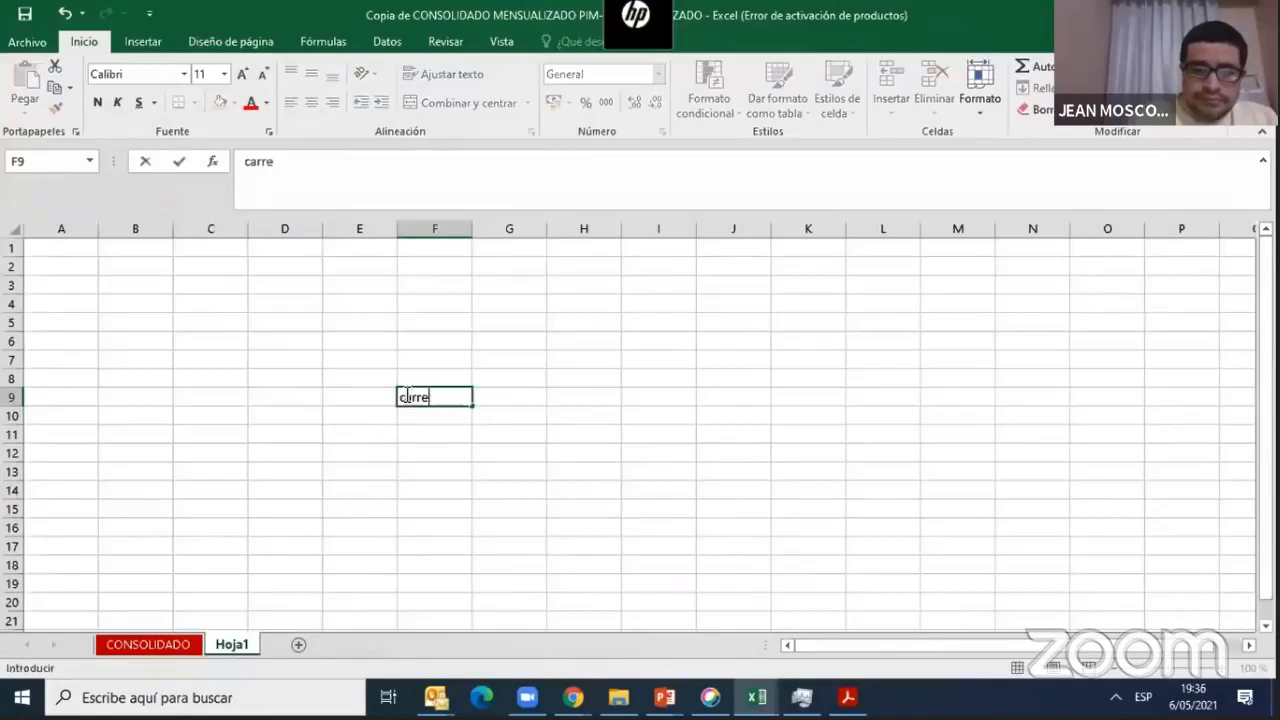
Step: Enter CARRETERA in cell F9, X in cell G9, and the length 40 KMS in cell E11
type("CARRETERA")
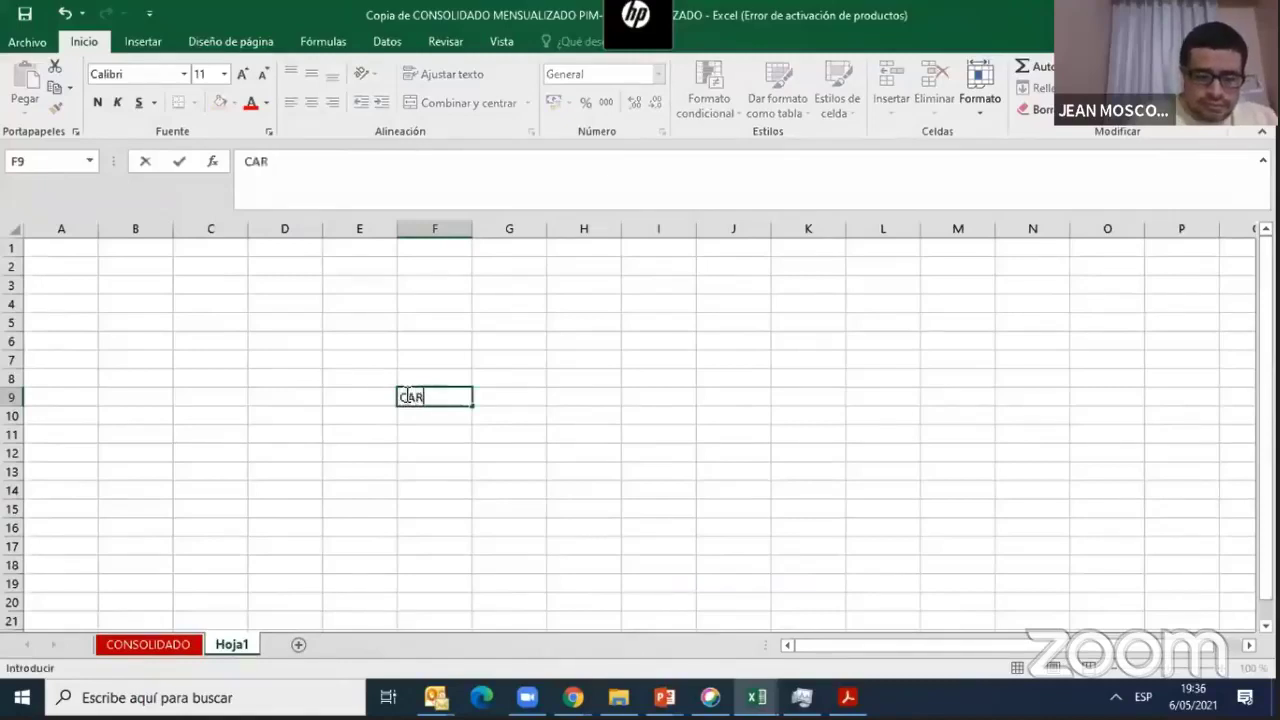
left_click(541, 398)
type("X")
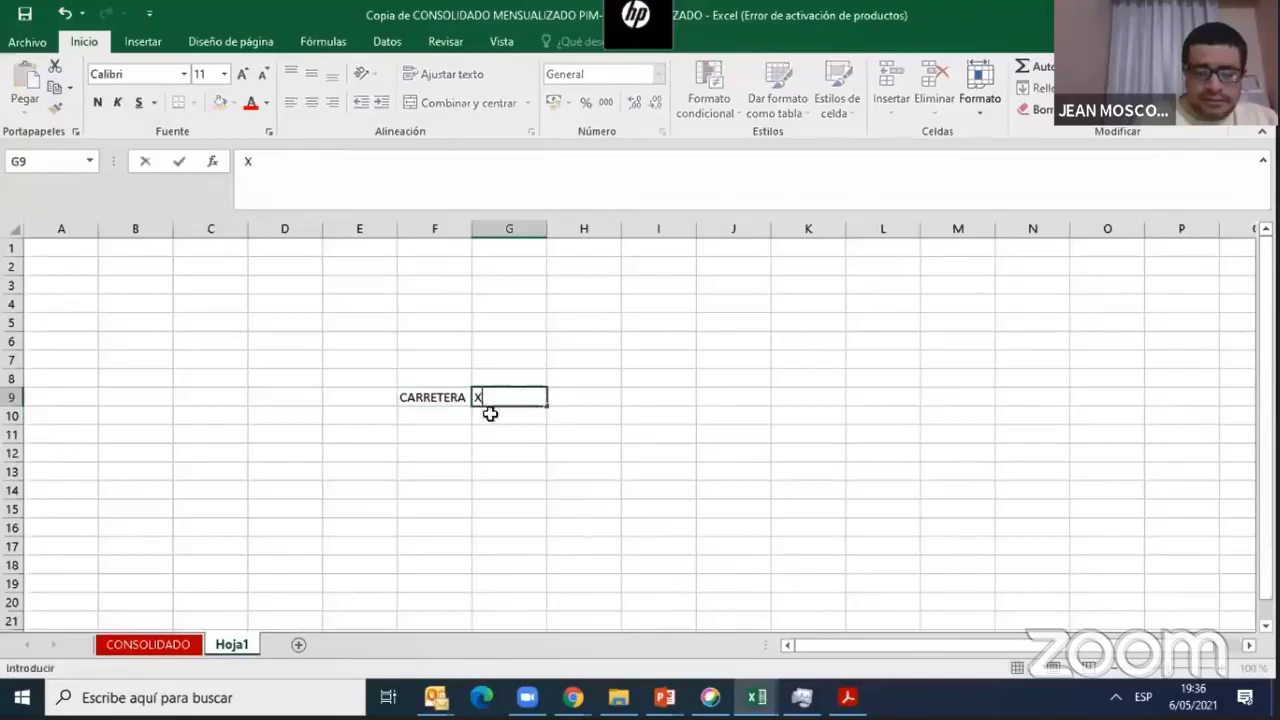
left_click(390, 431)
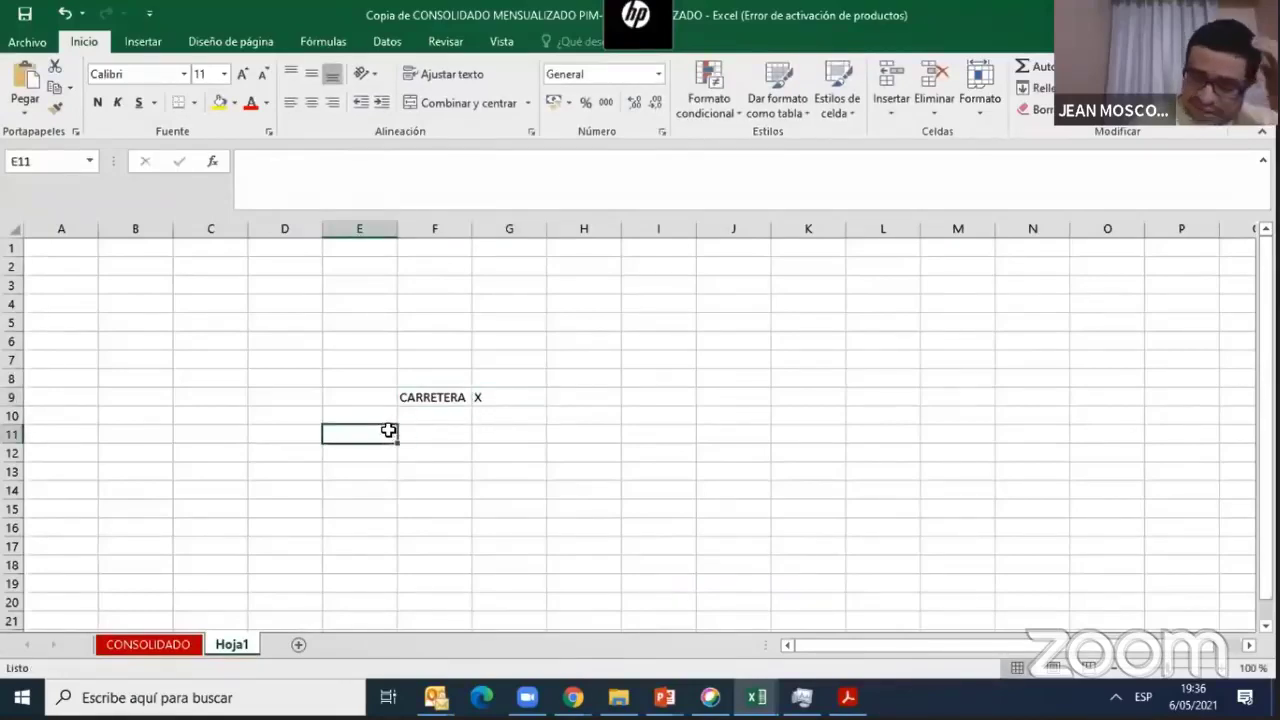
type("40 KMS")
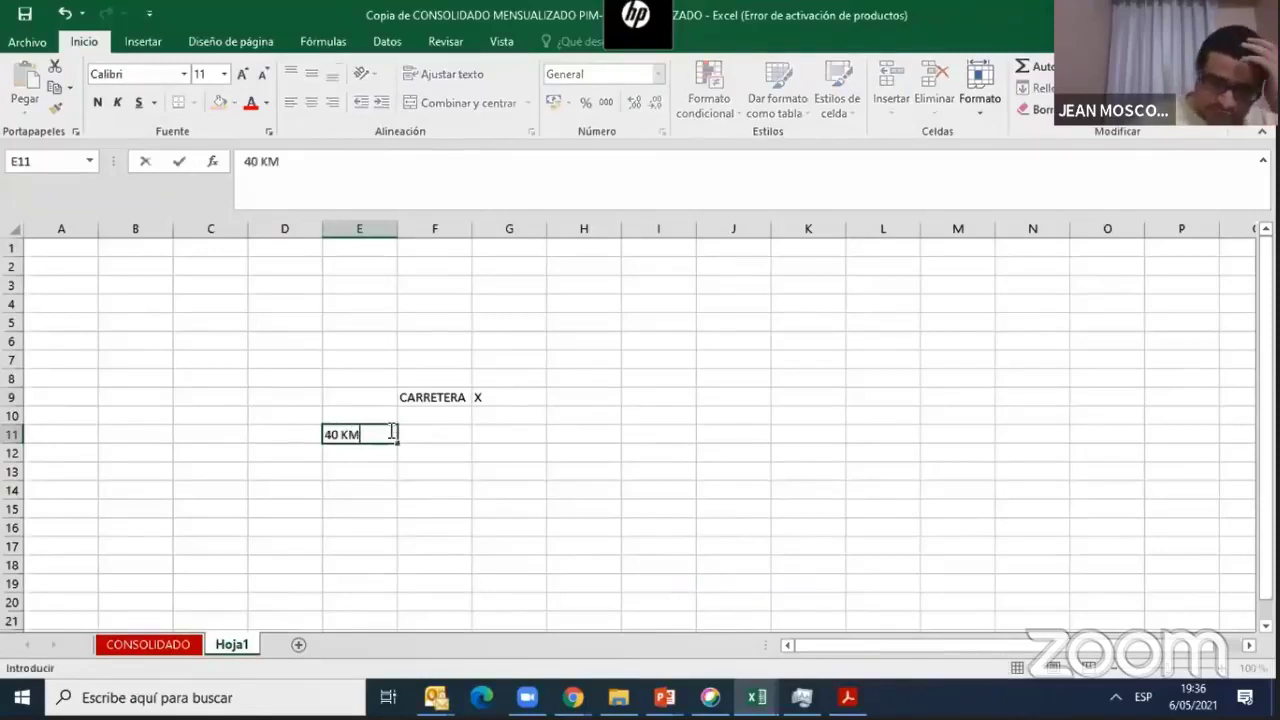
Step: Enter the label KM in cell E13 and the cost 1000000 in cell F13
left_click(382, 471)
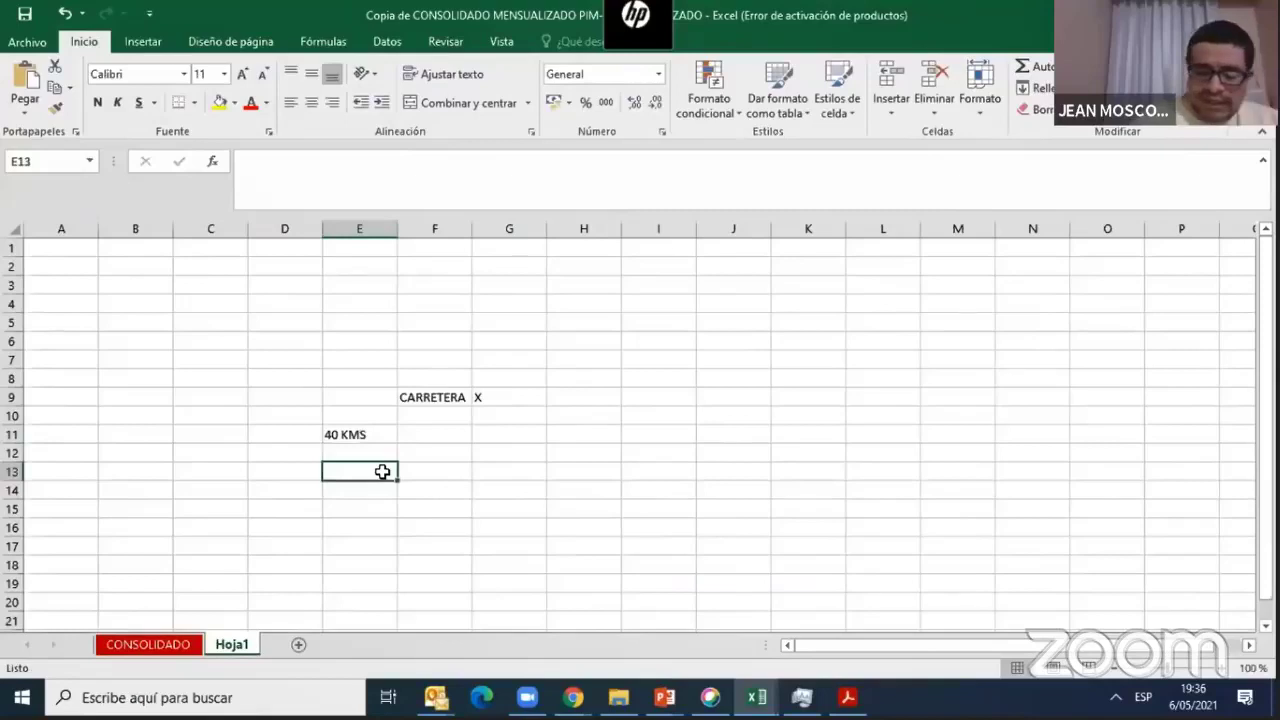
type("KM")
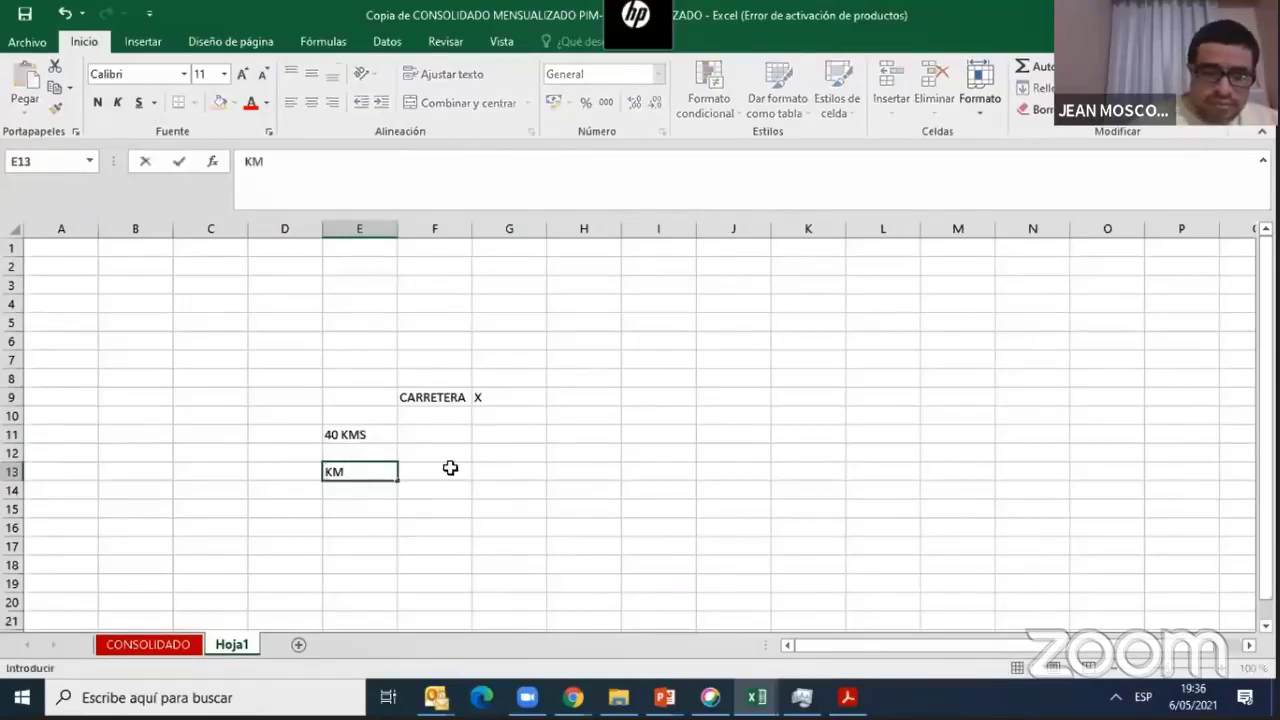
left_click(452, 468)
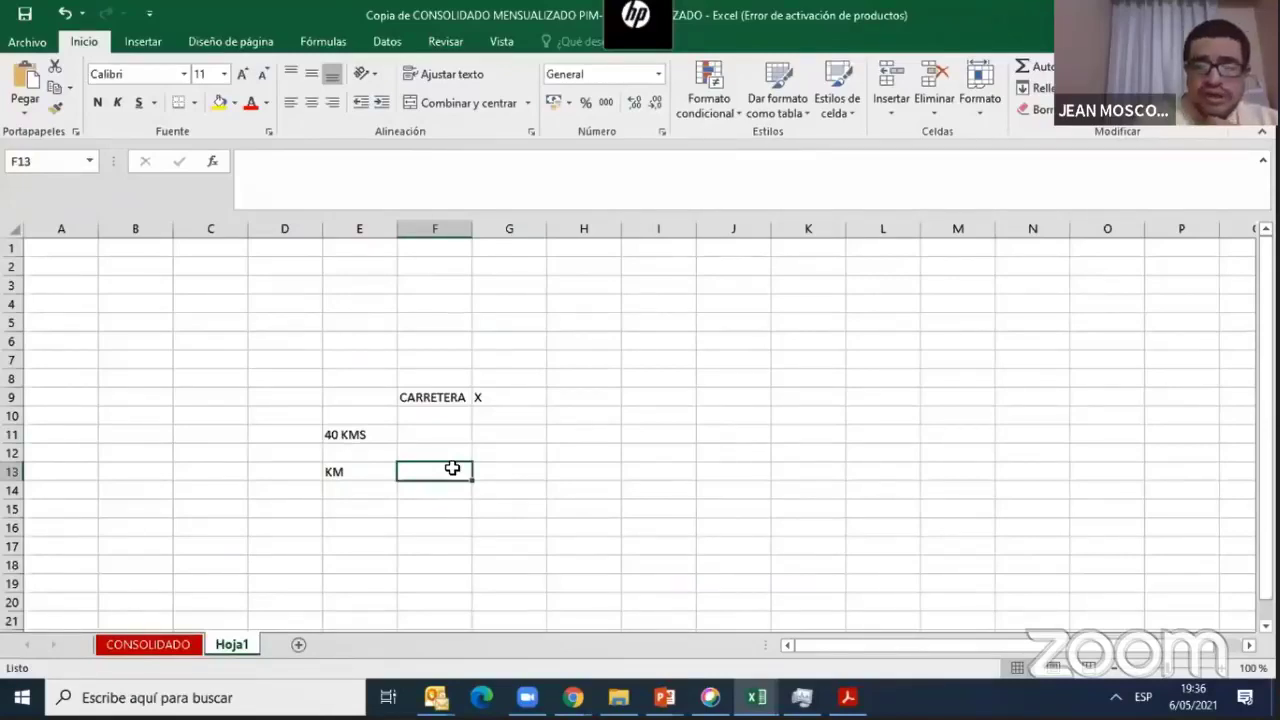
type("1000000")
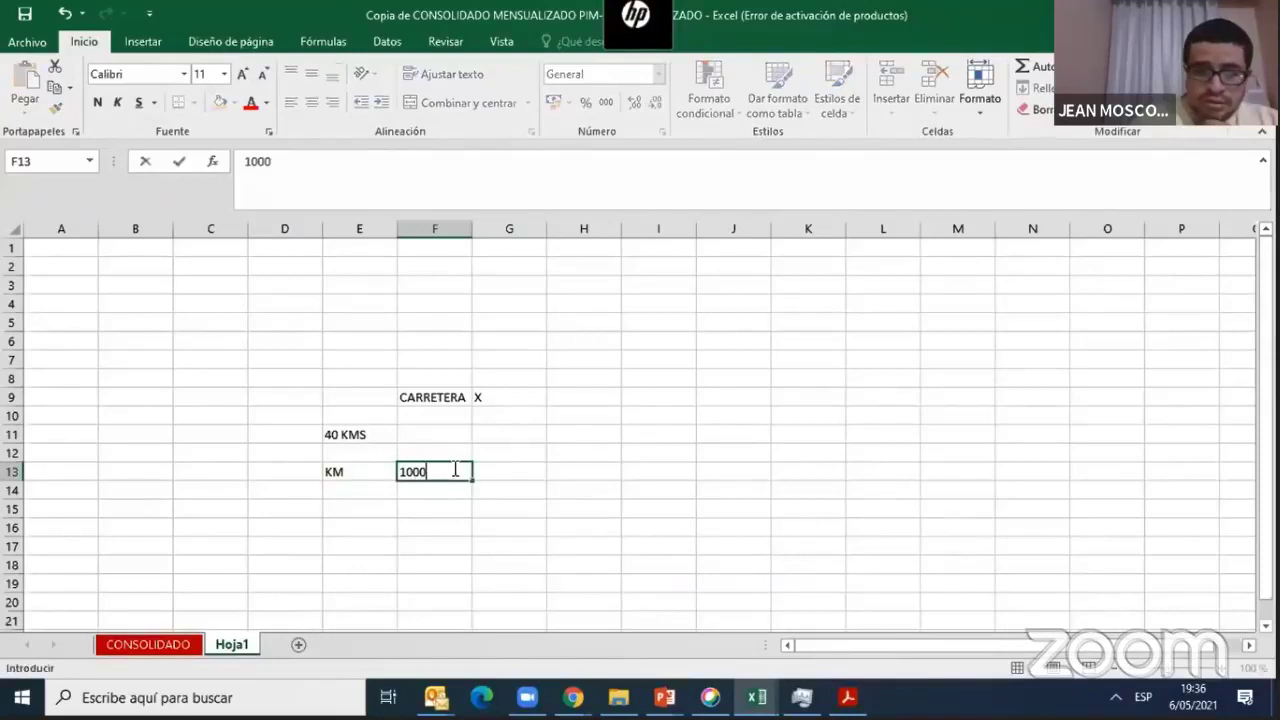
Step: Format empty cell H5 as Contabilidad with the symbol $ Inglés (Estados Unidos)
left_click(590, 322)
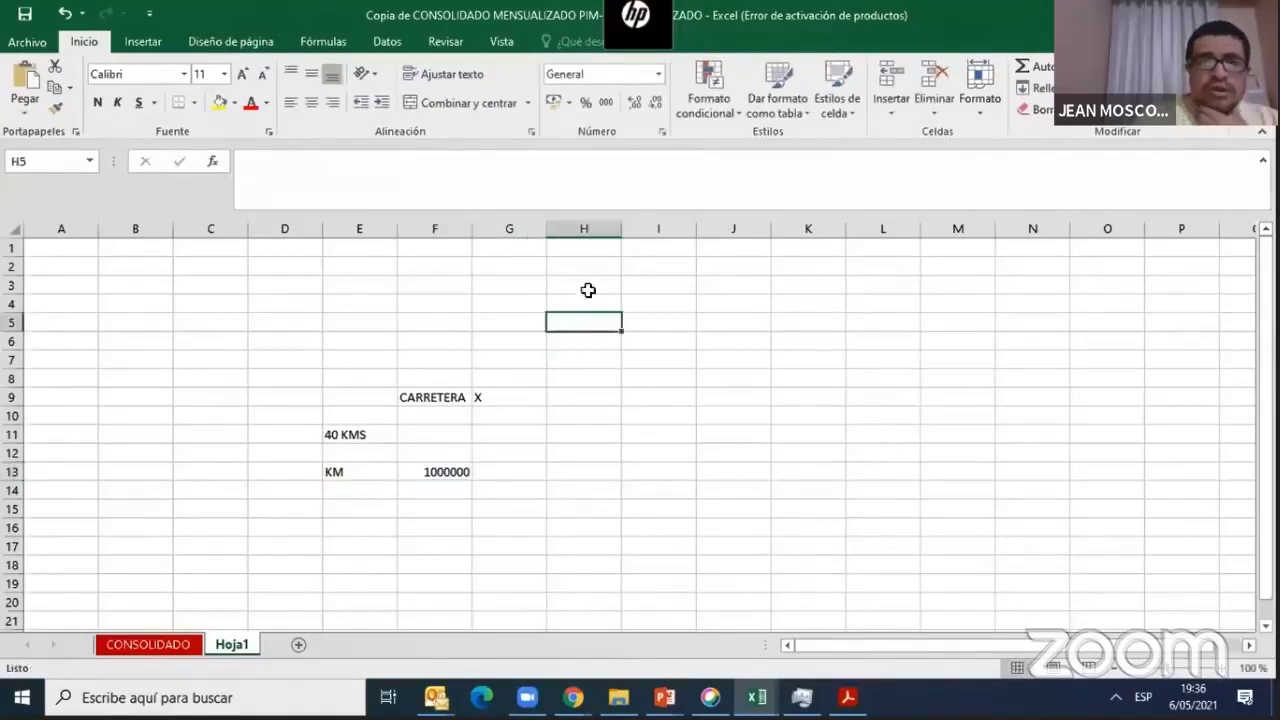
left_click(569, 97)
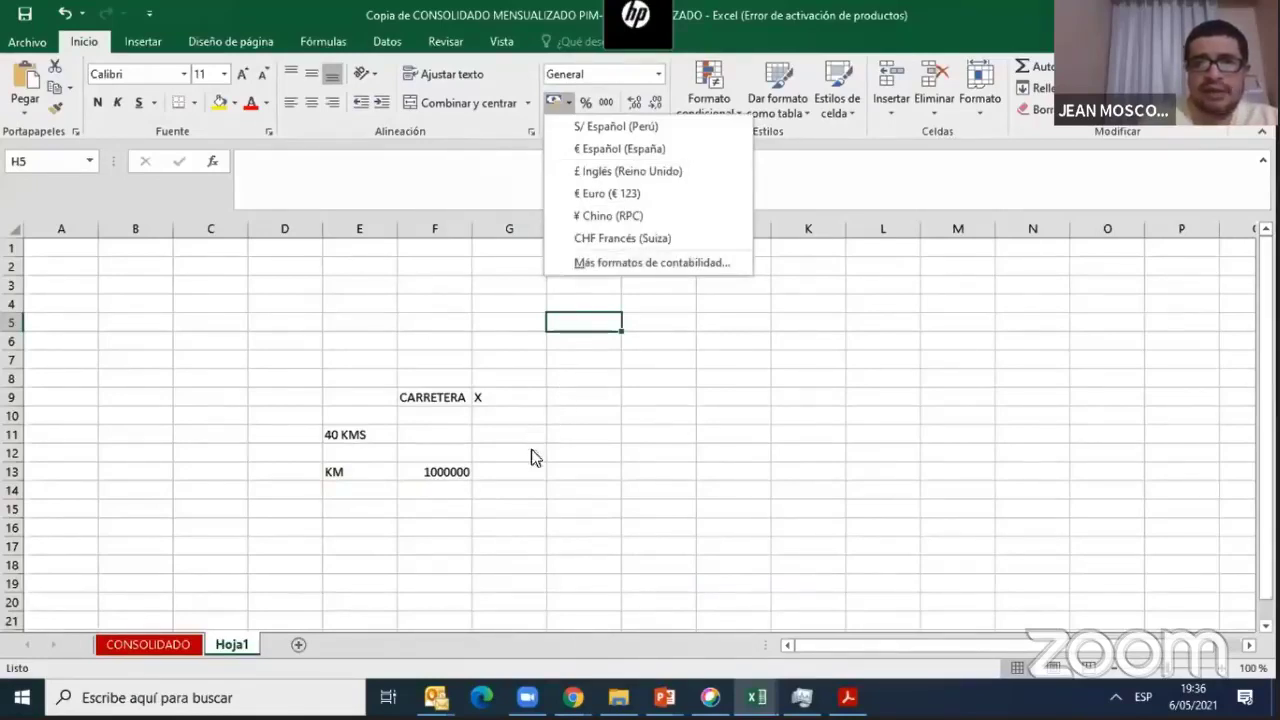
left_click(661, 262)
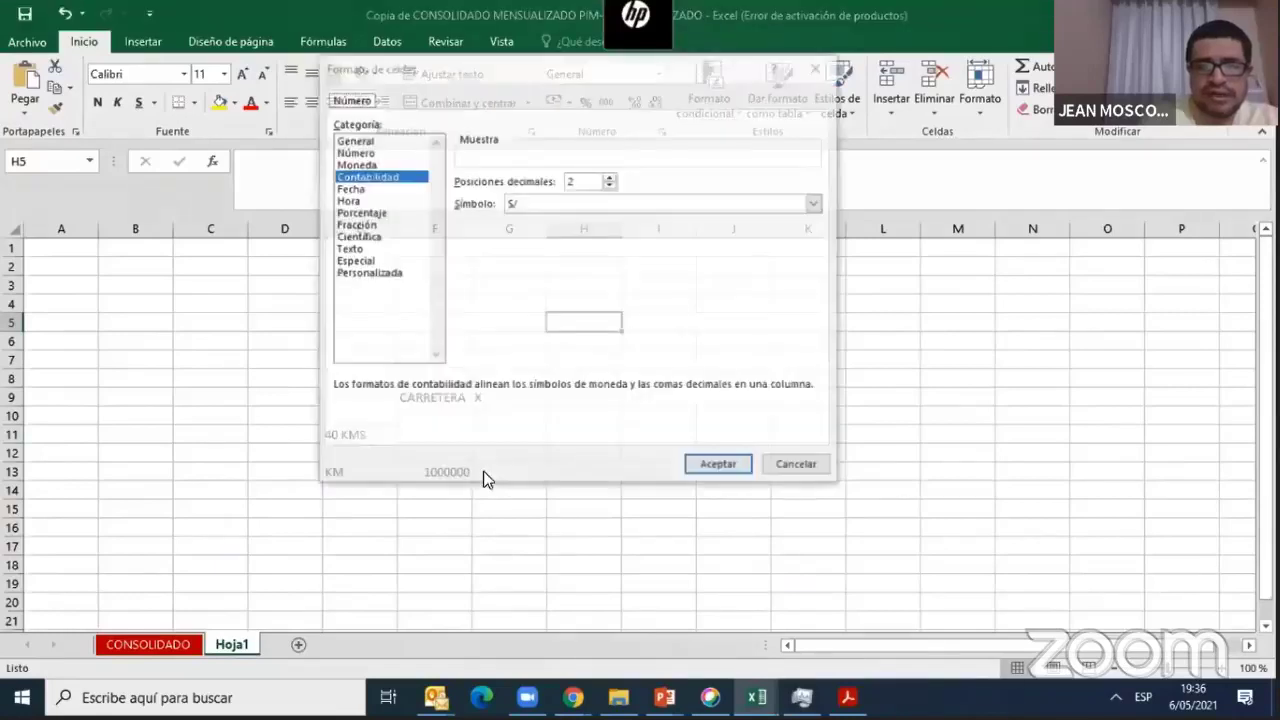
left_click(355, 164)
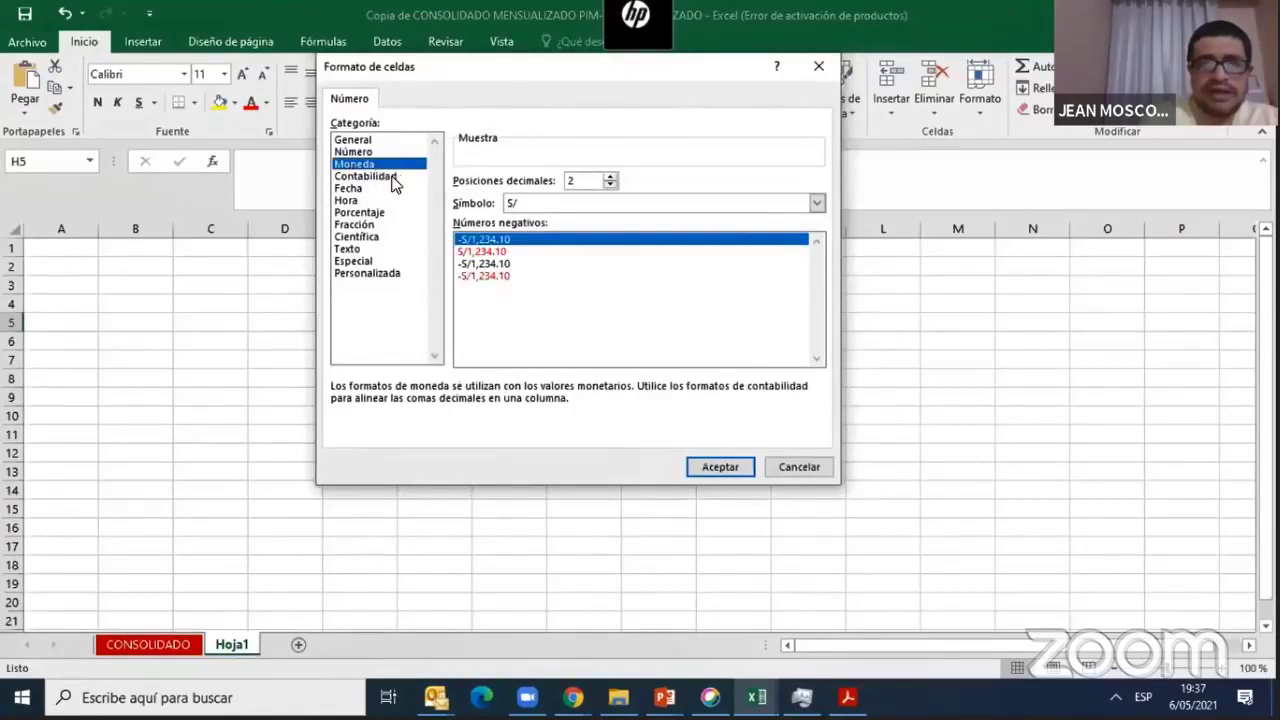
left_click(392, 177)
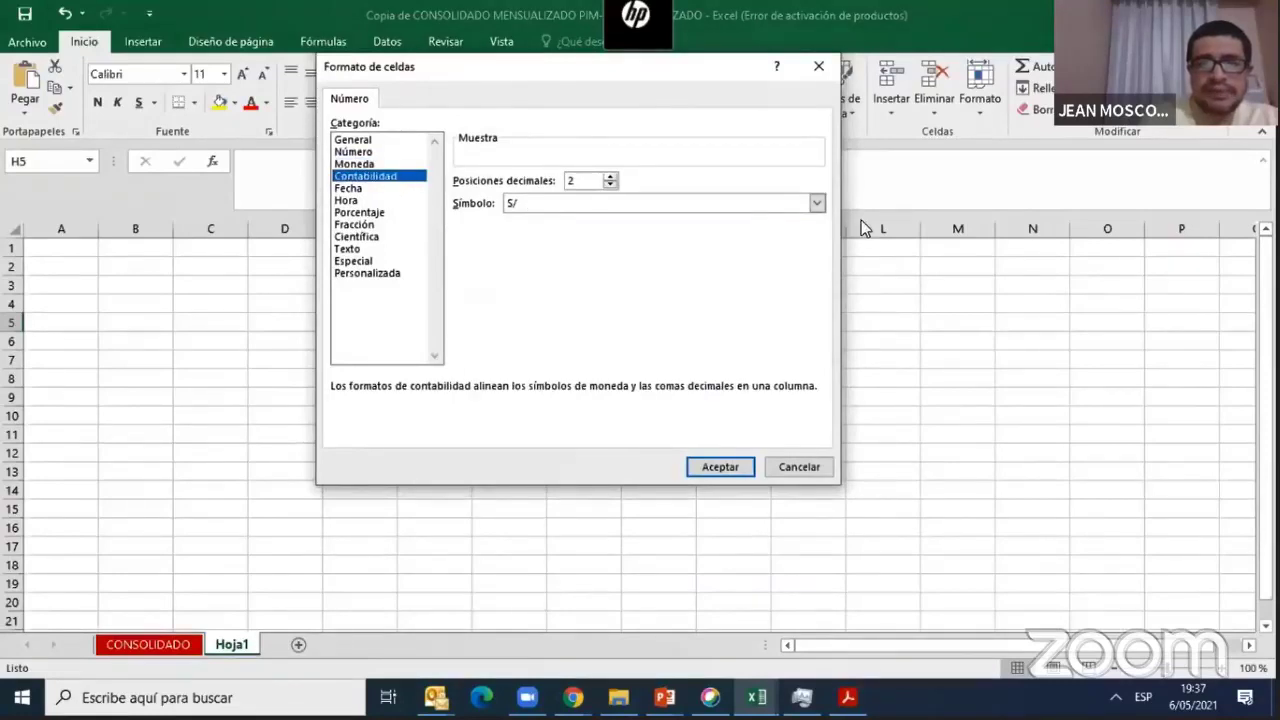
left_click(815, 204)
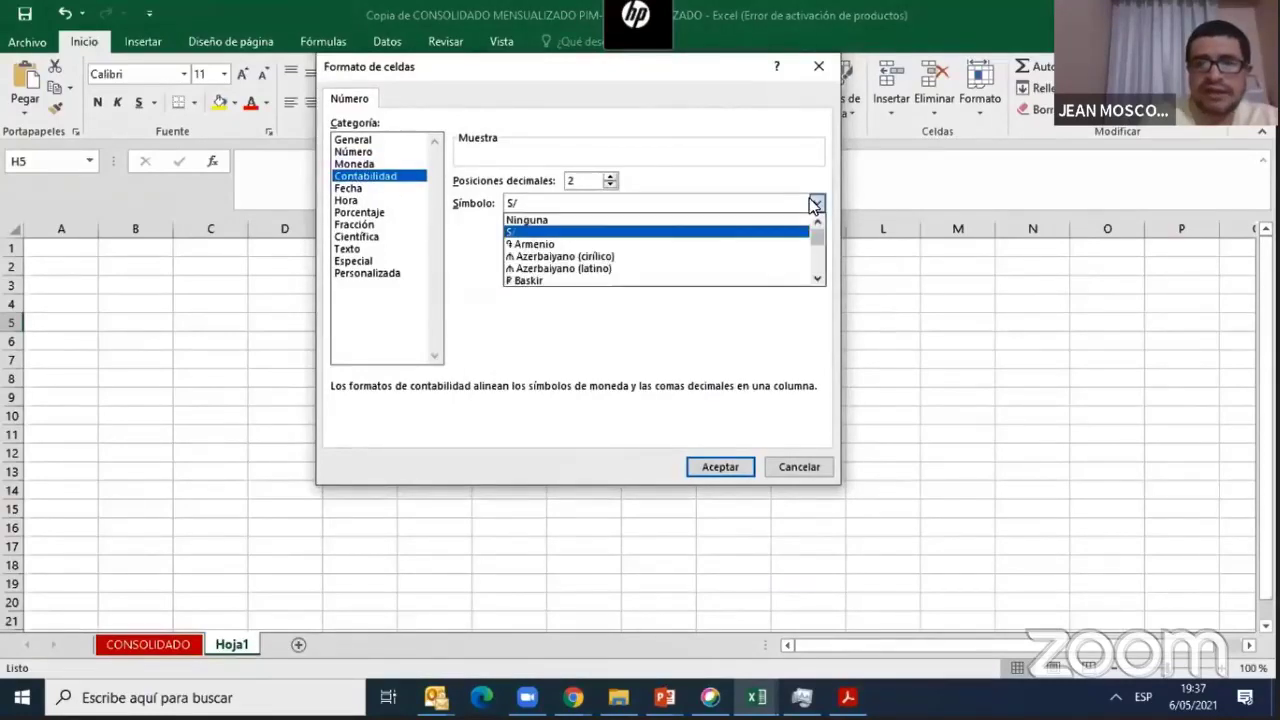
left_click(816, 250)
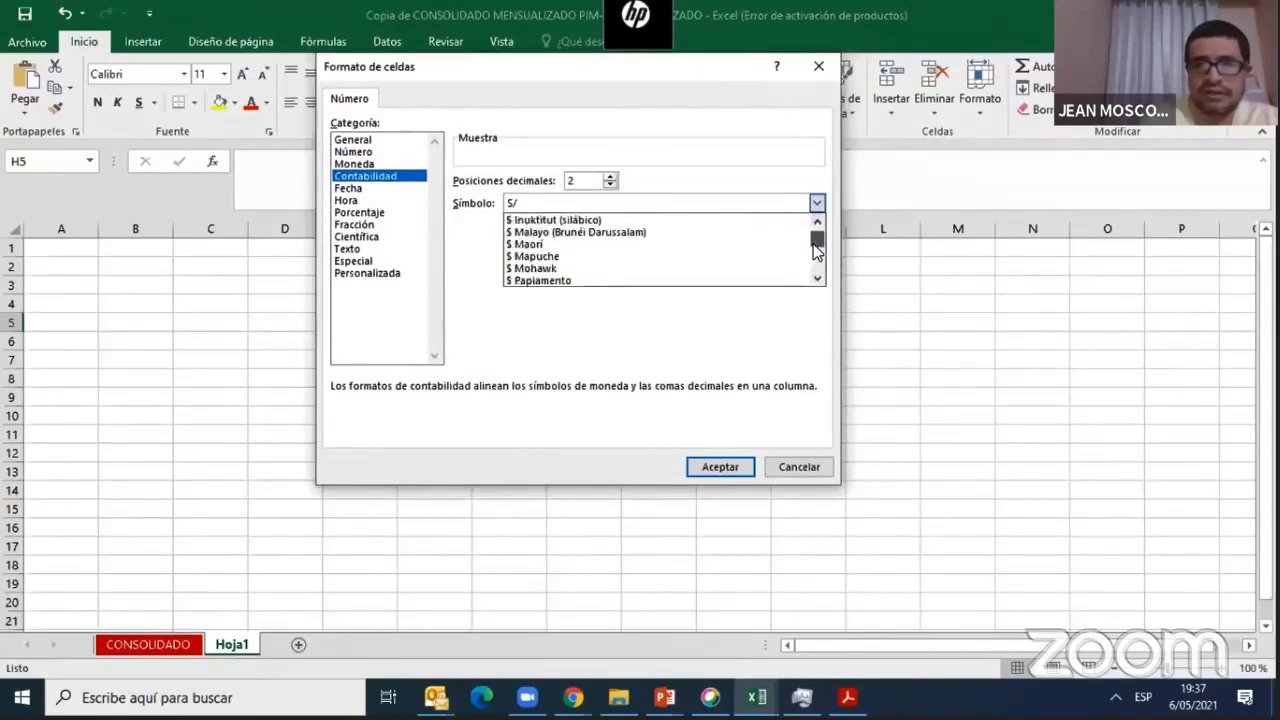
scroll(816, 250, "up", 5)
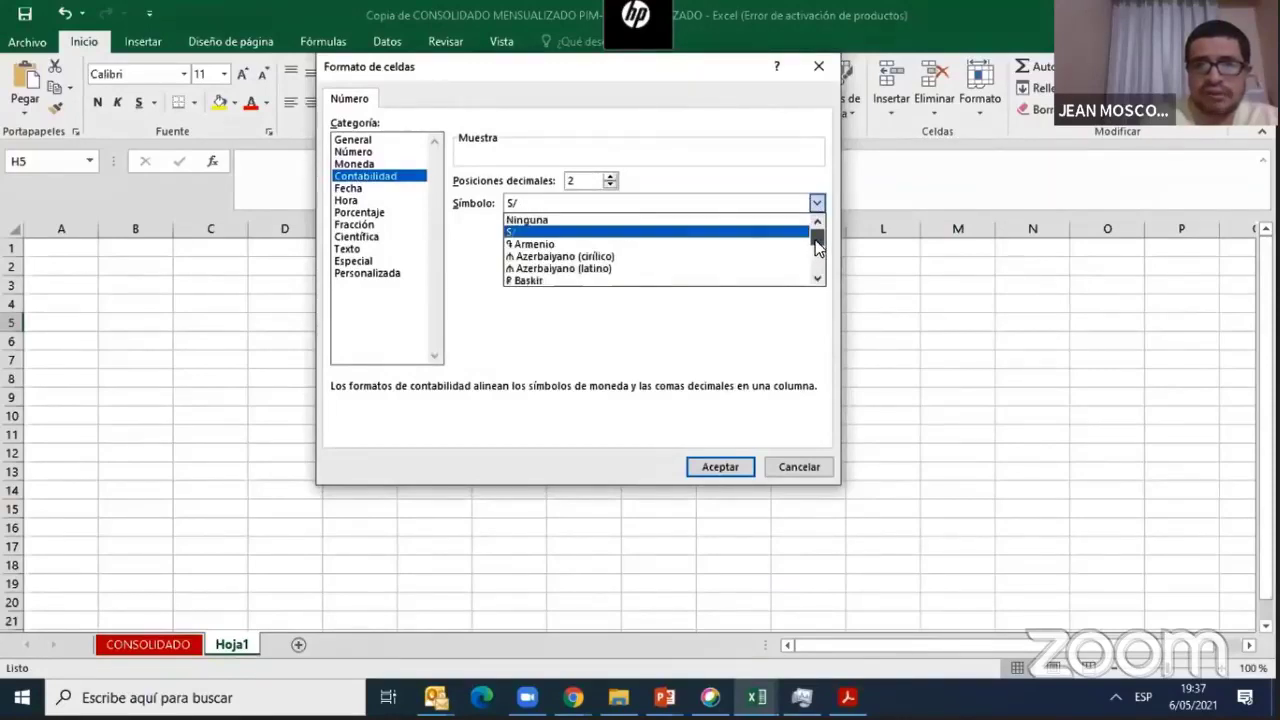
left_click_drag(818, 280, 820, 285)
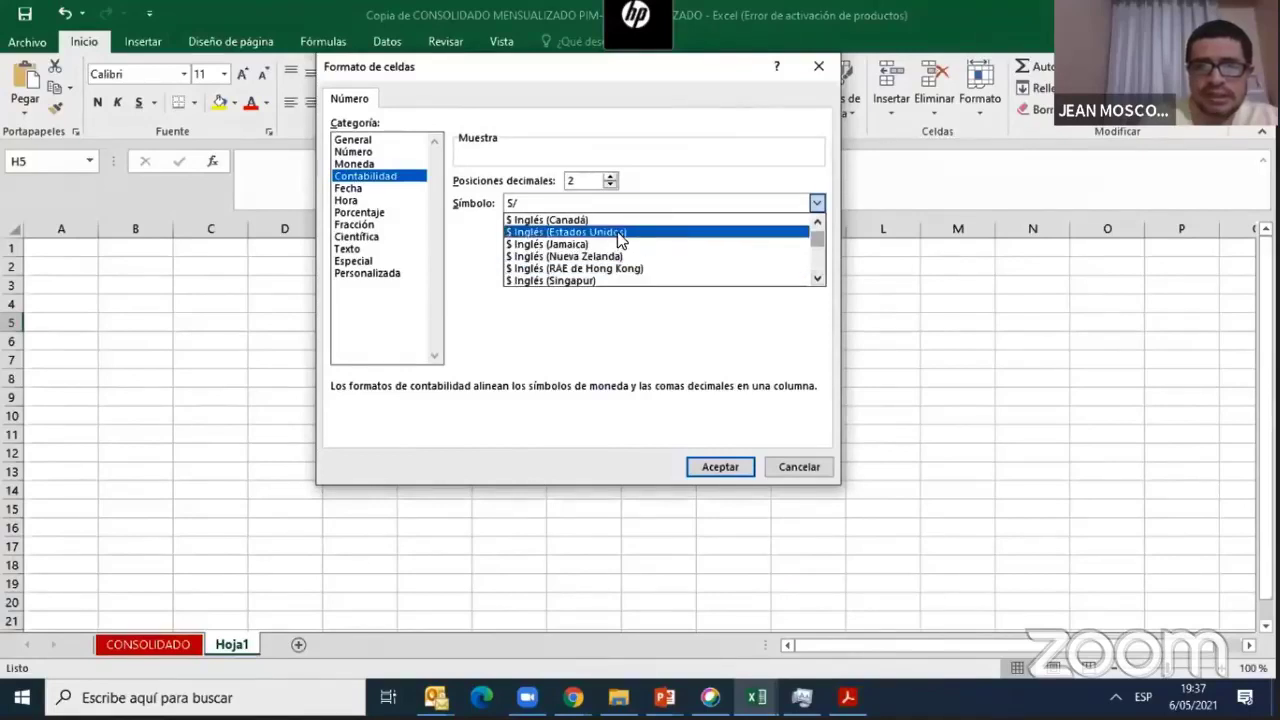
left_click(620, 232)
left_click(730, 466)
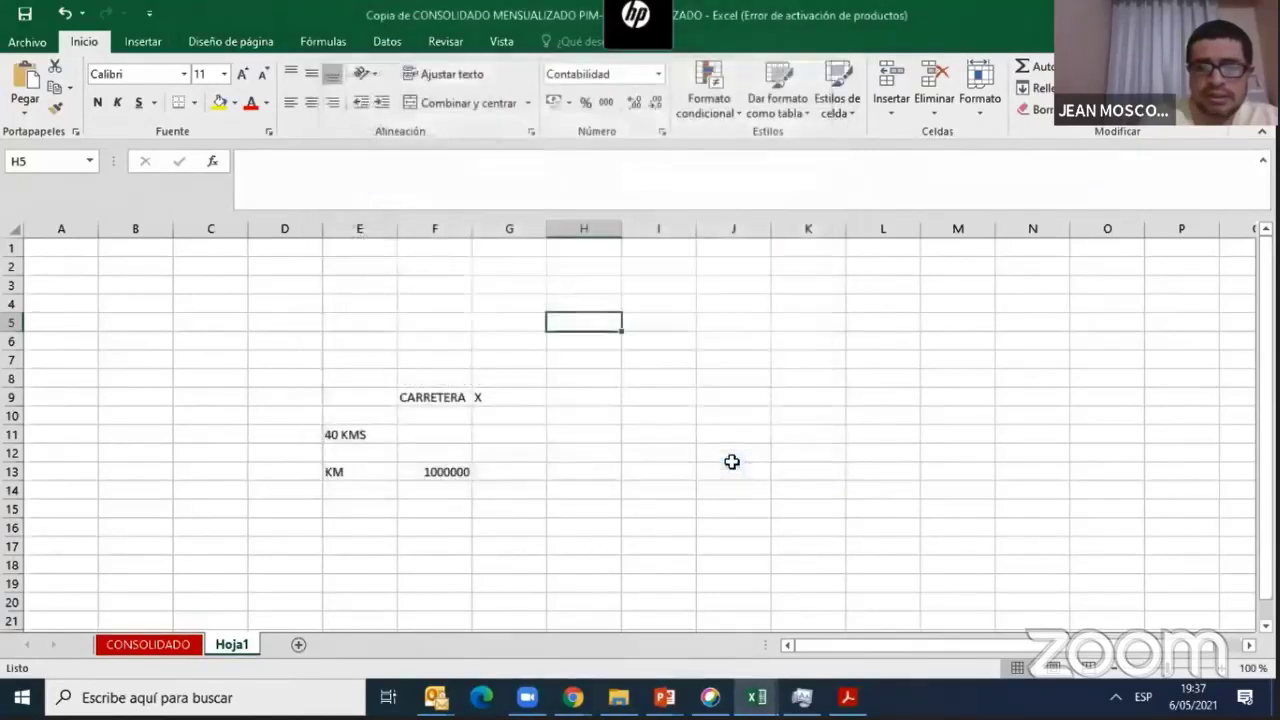
Step: Format the per-kilometre cost in cell F13 as Contabilidad with the symbol $ Inglés (Estados Unidos)
left_click(567, 104)
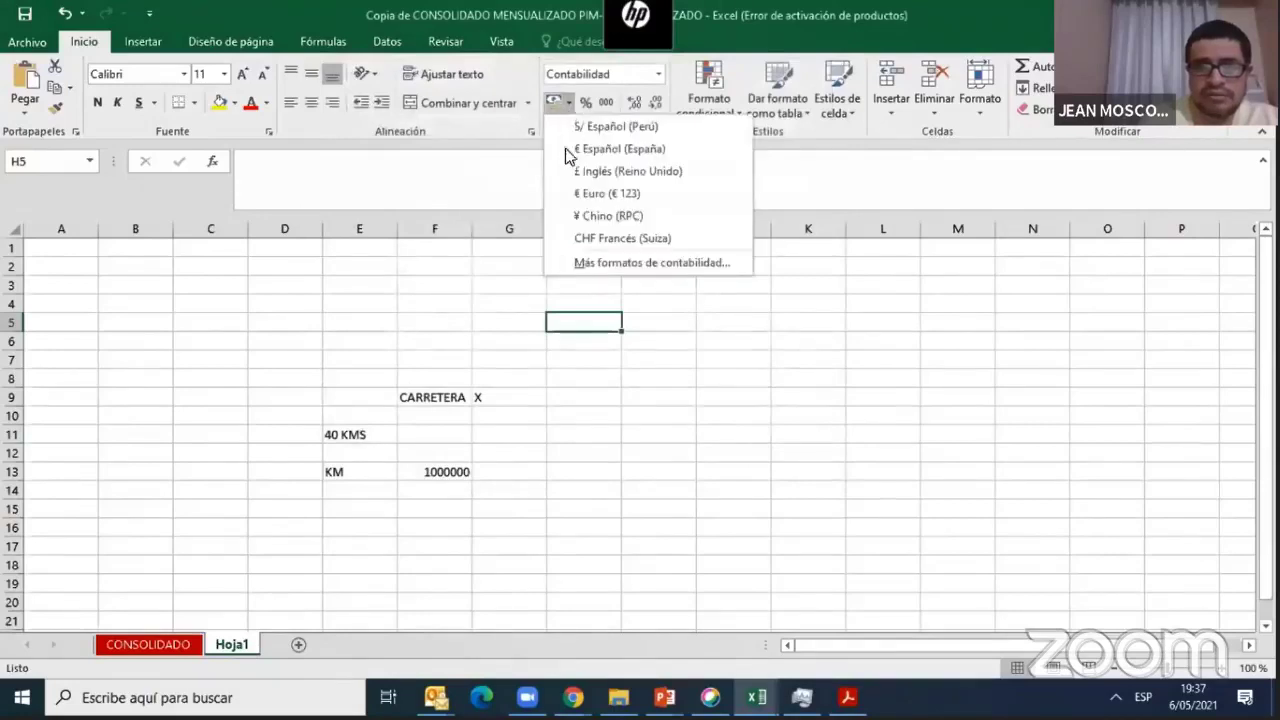
left_click(444, 471)
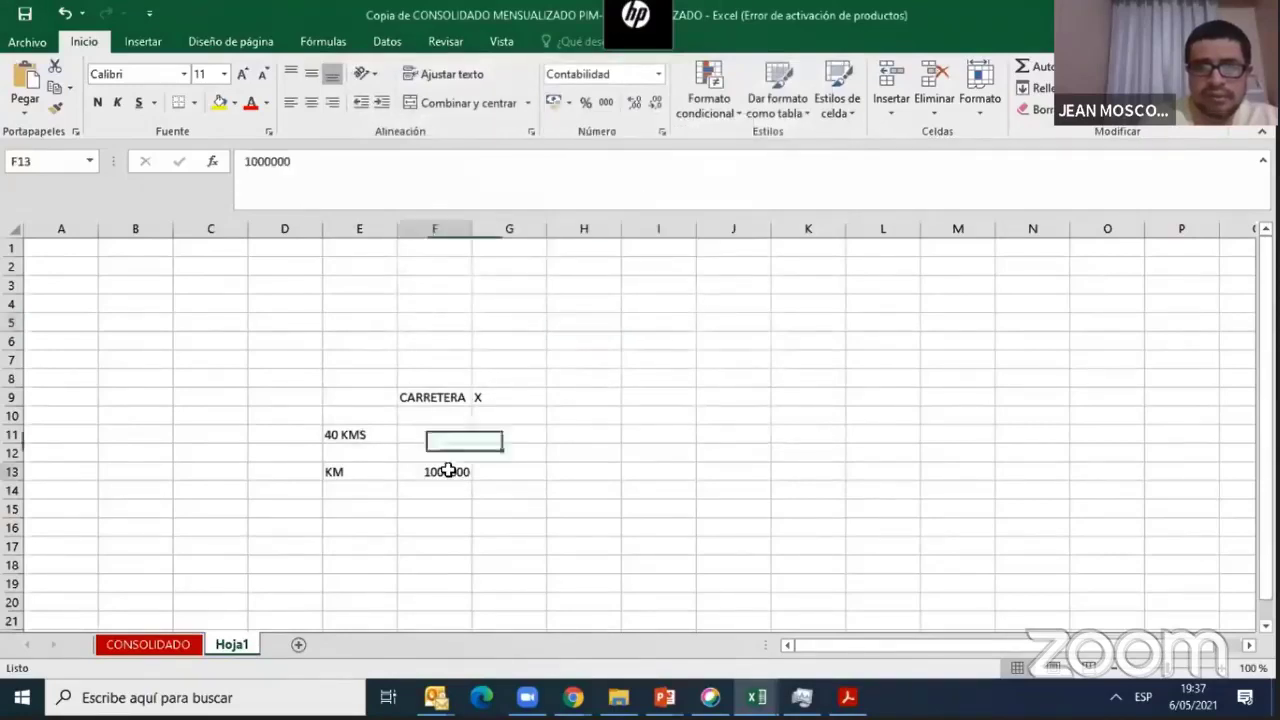
left_click(567, 104)
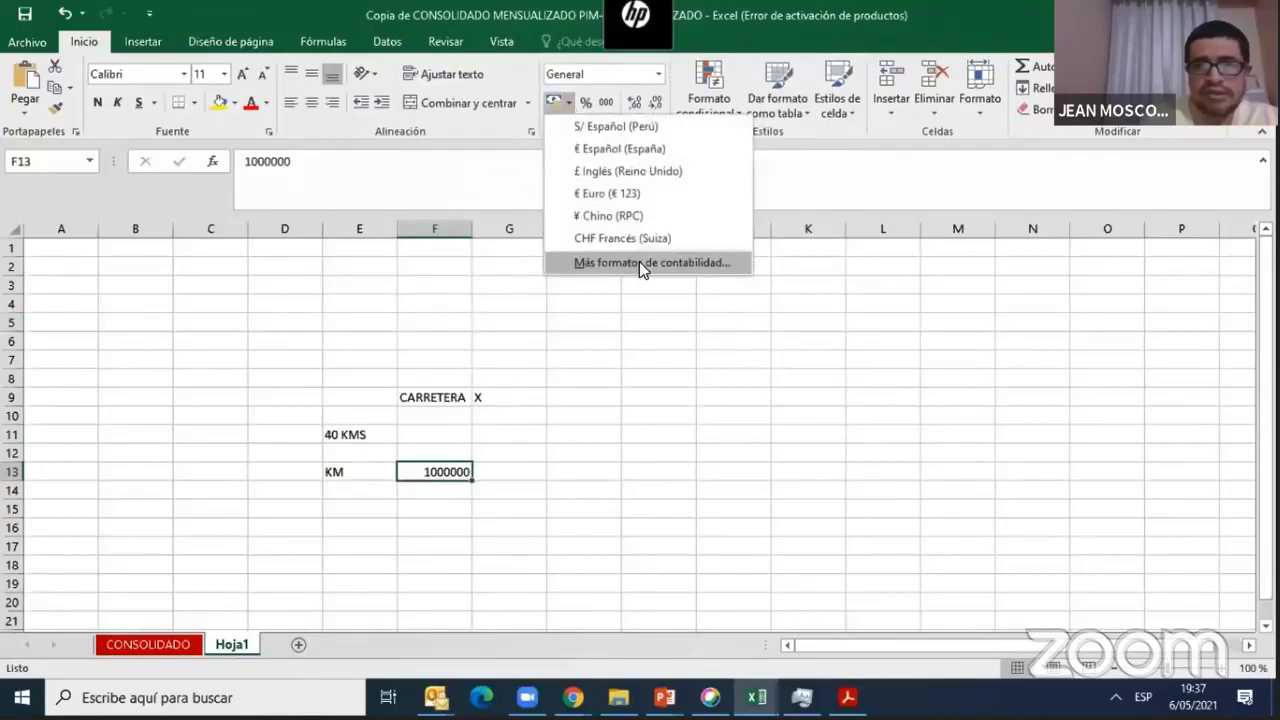
left_click(639, 262)
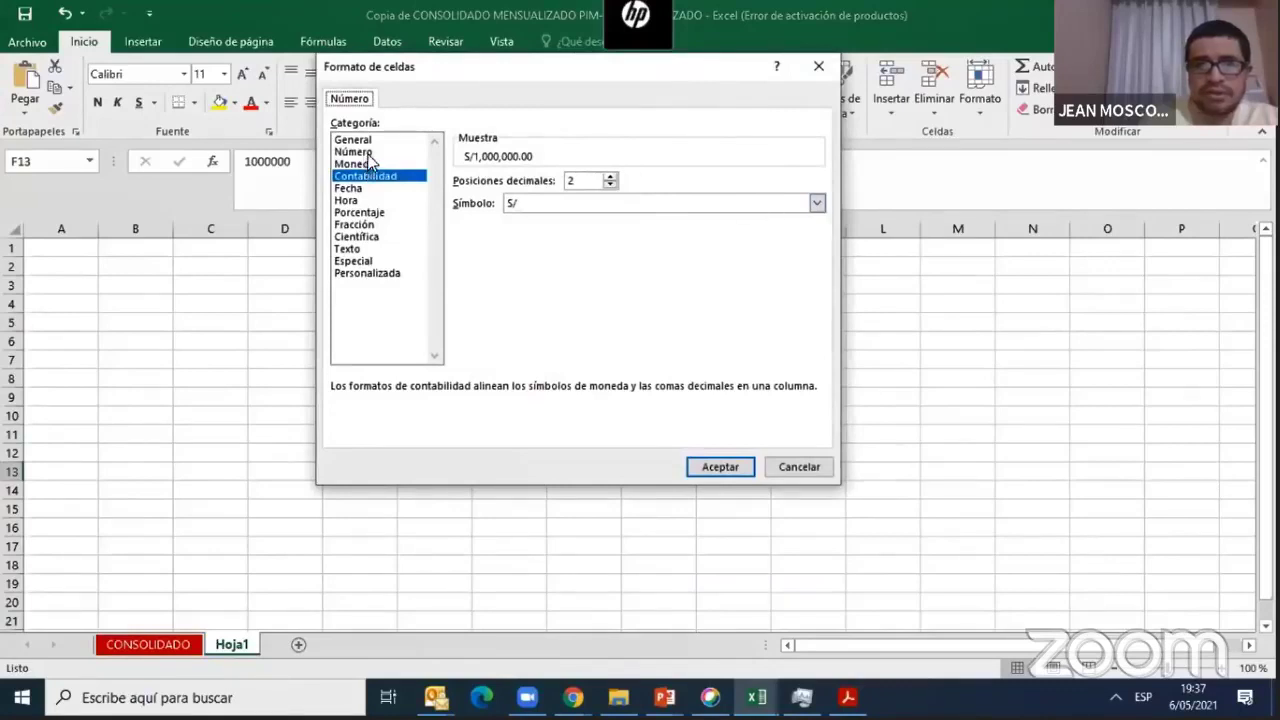
left_click(815, 204)
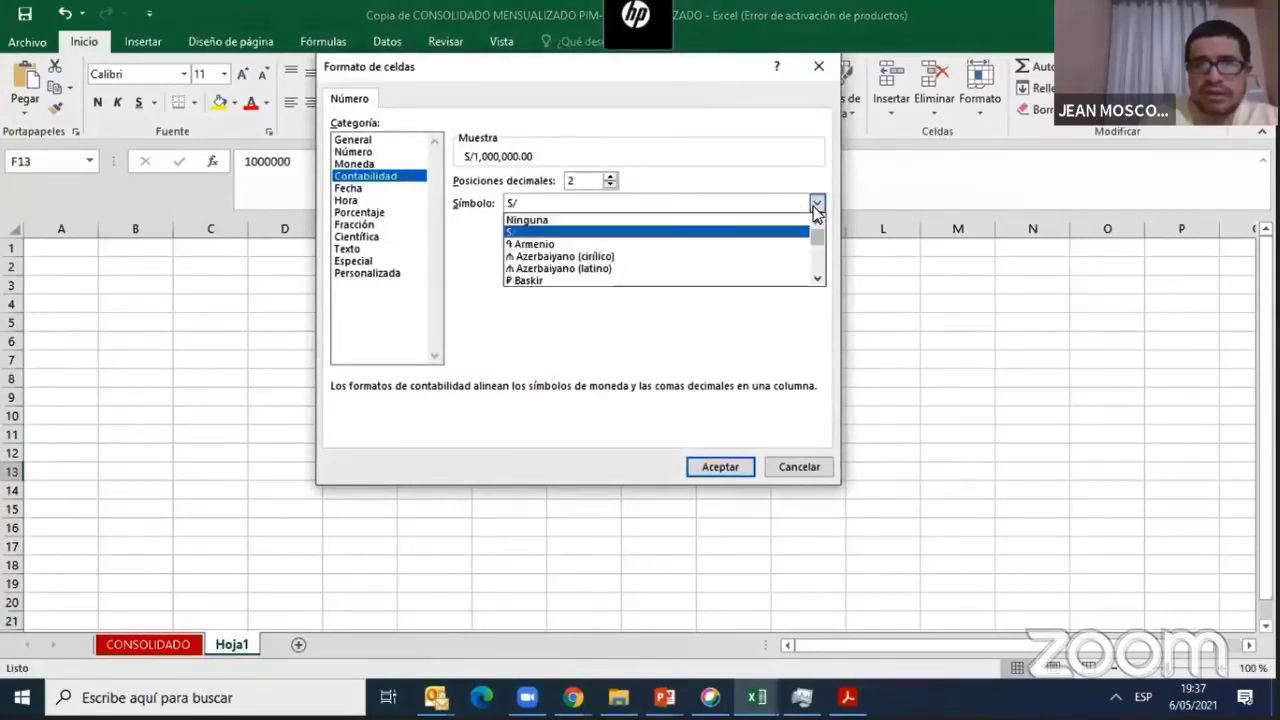
left_click(818, 280)
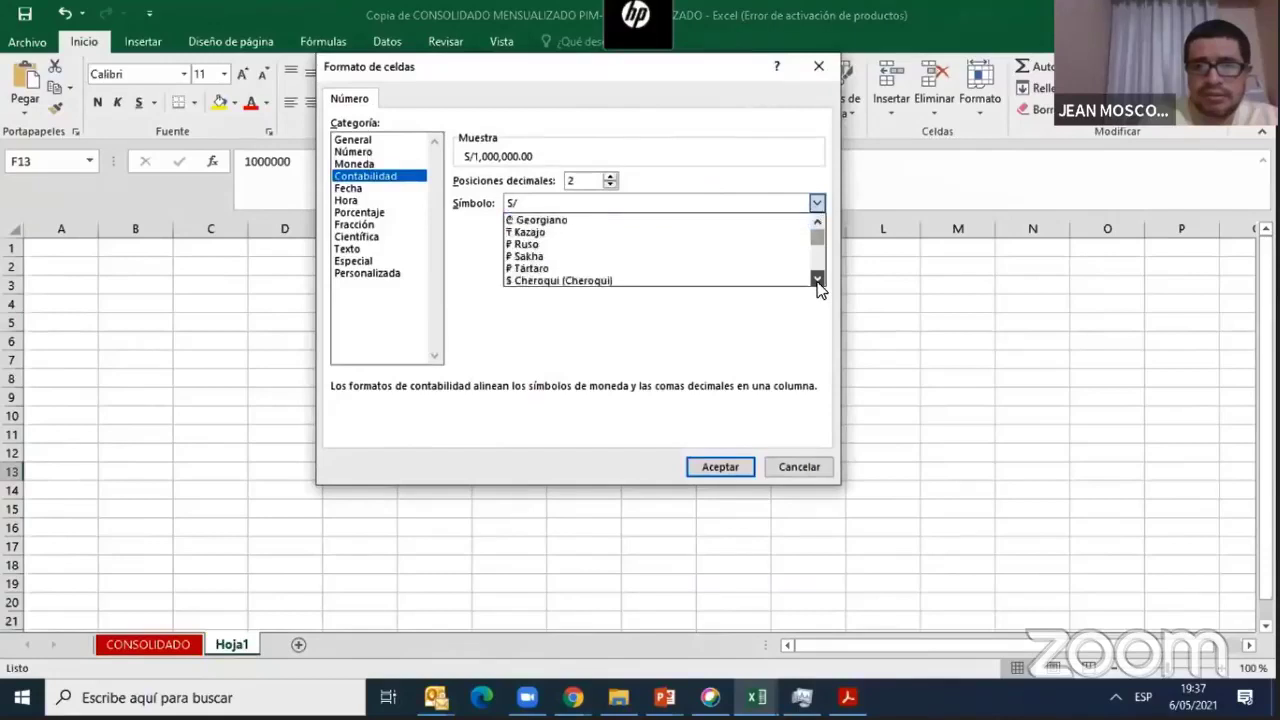
scroll(818, 283, "down", 10)
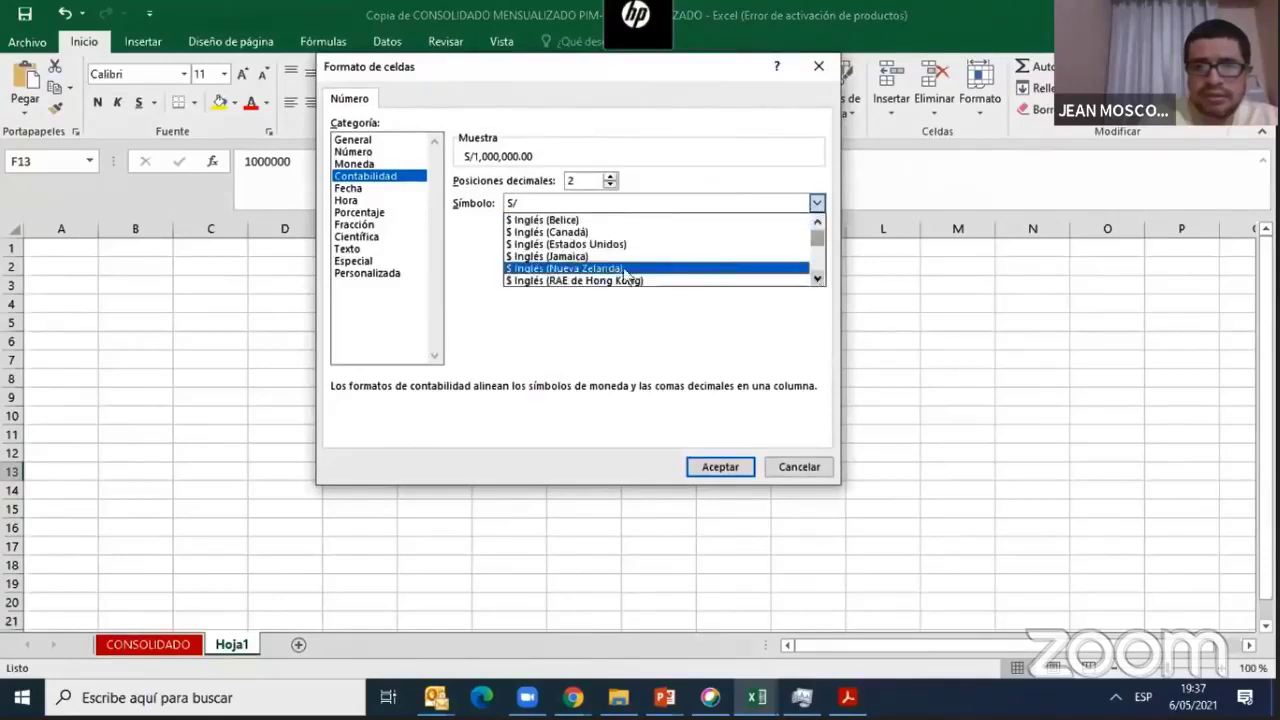
left_click(600, 244)
left_click(722, 467)
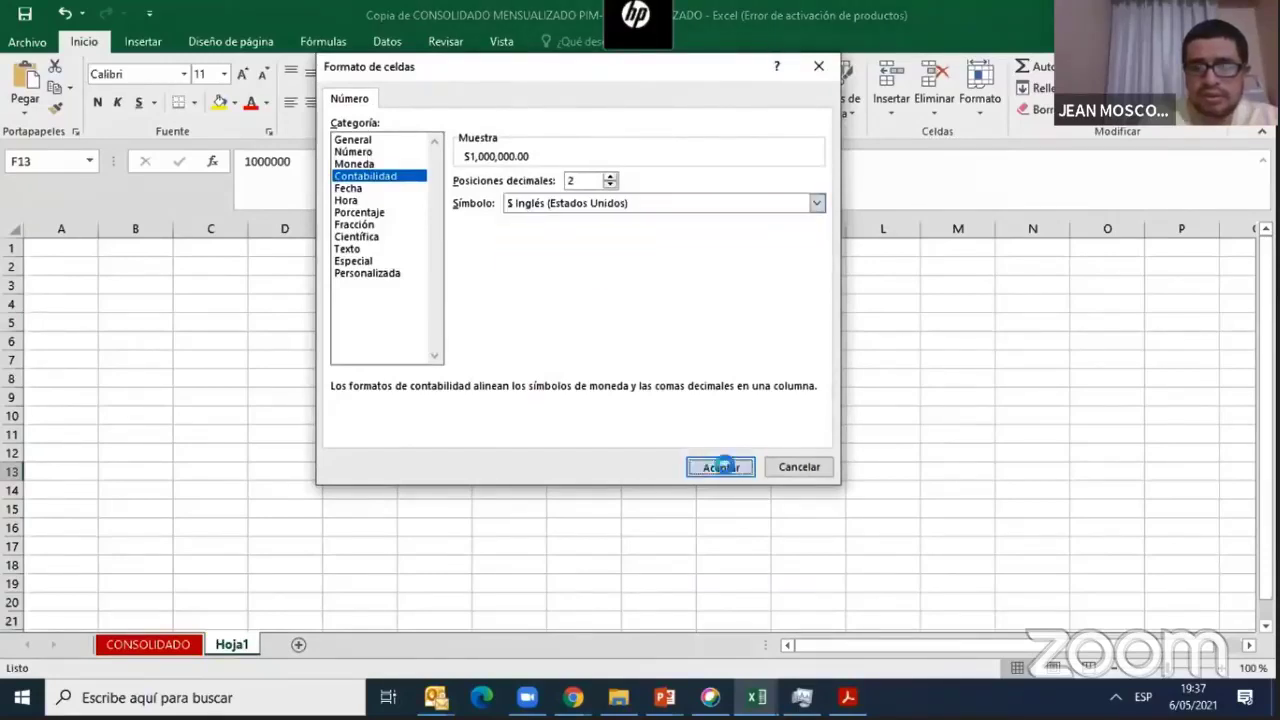
Step: Calculate the road's total cost in cell F15 with the formula +F13*40
left_click(444, 521)
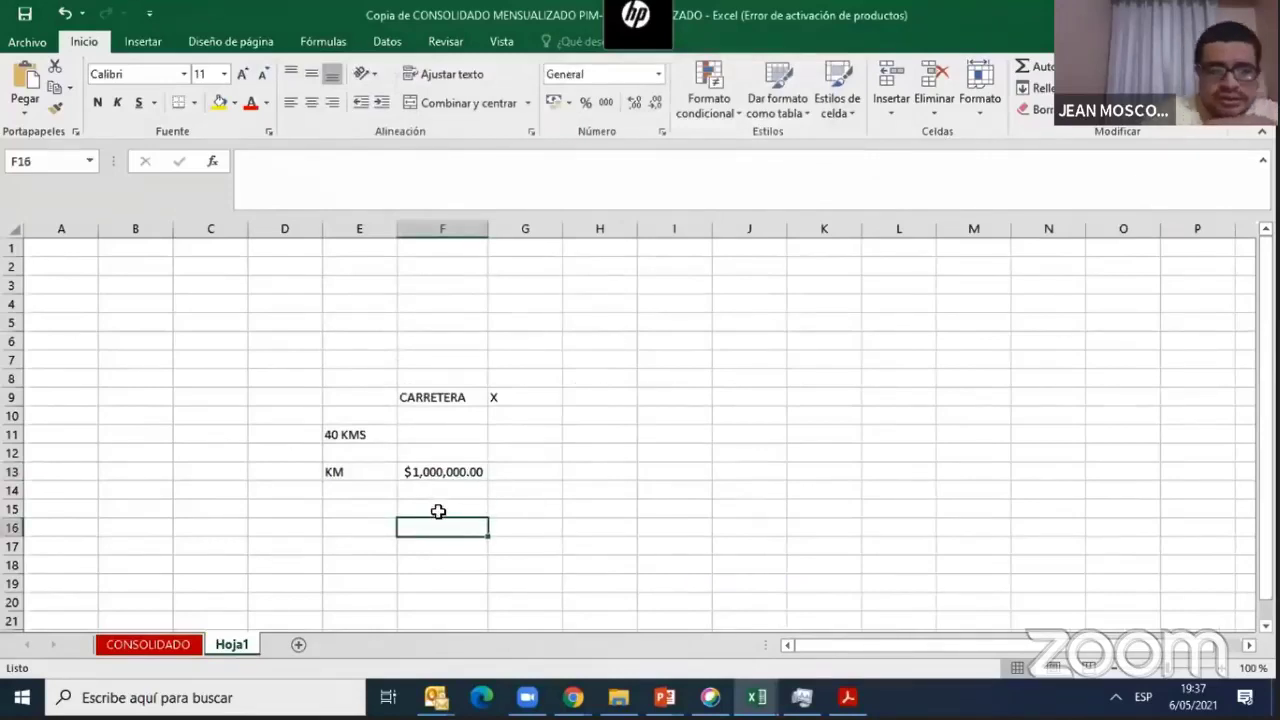
left_click(438, 511)
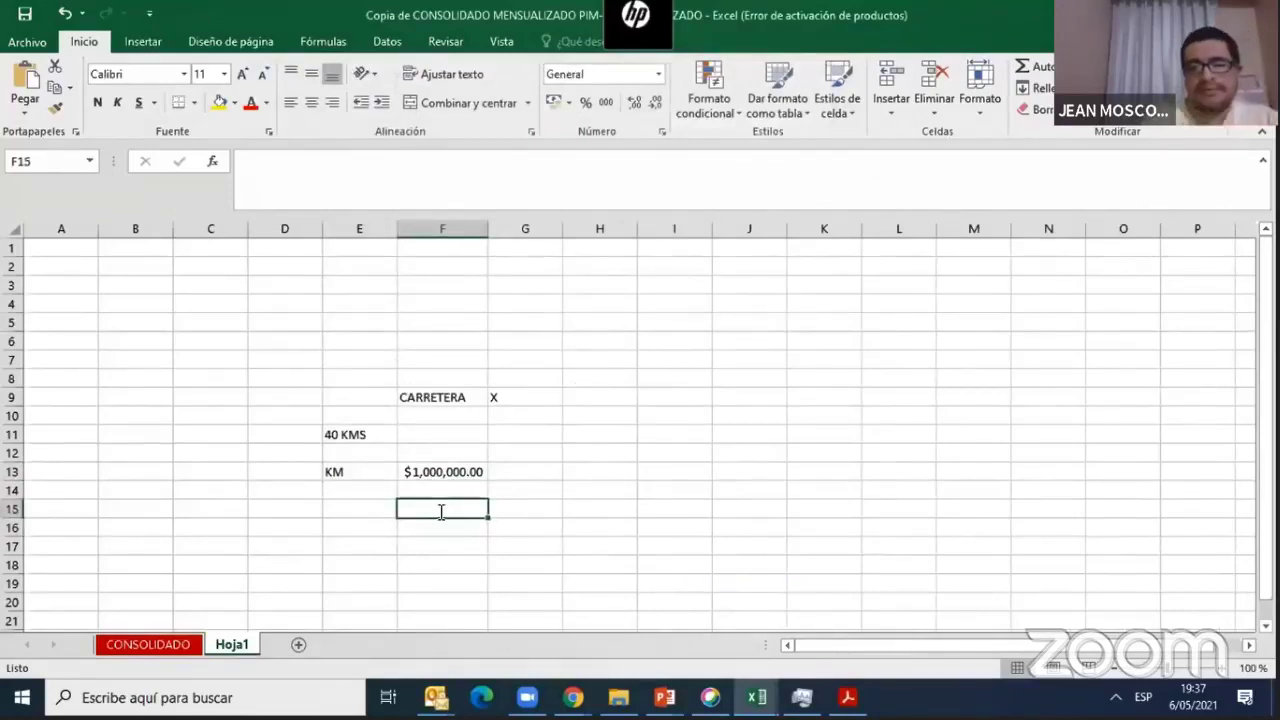
type("+")
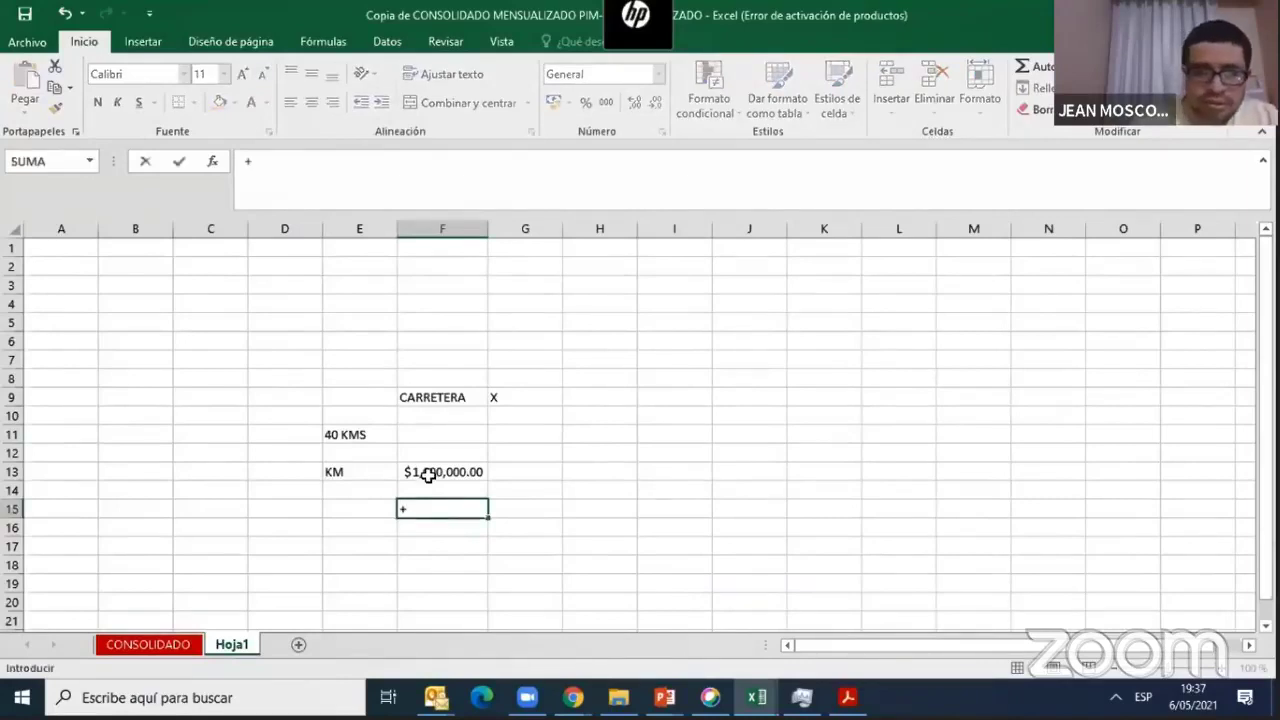
left_click(428, 480)
type("*40")
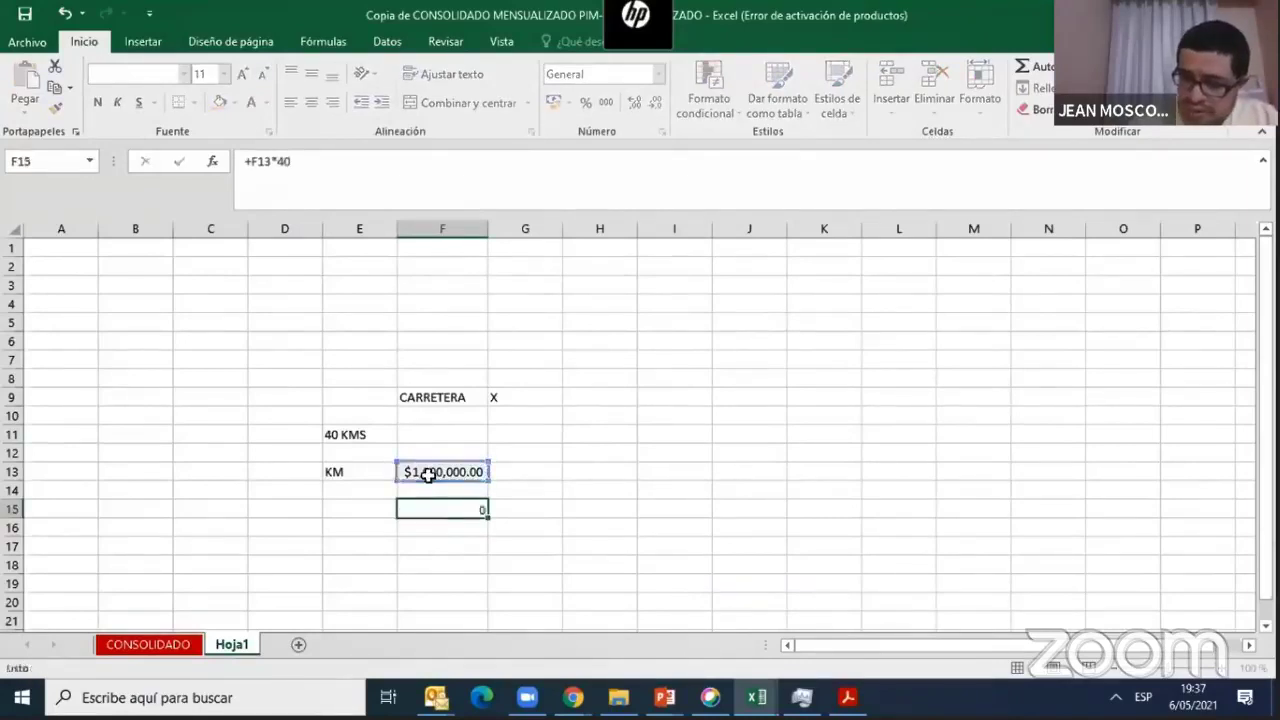
key("Return")
left_click(457, 505)
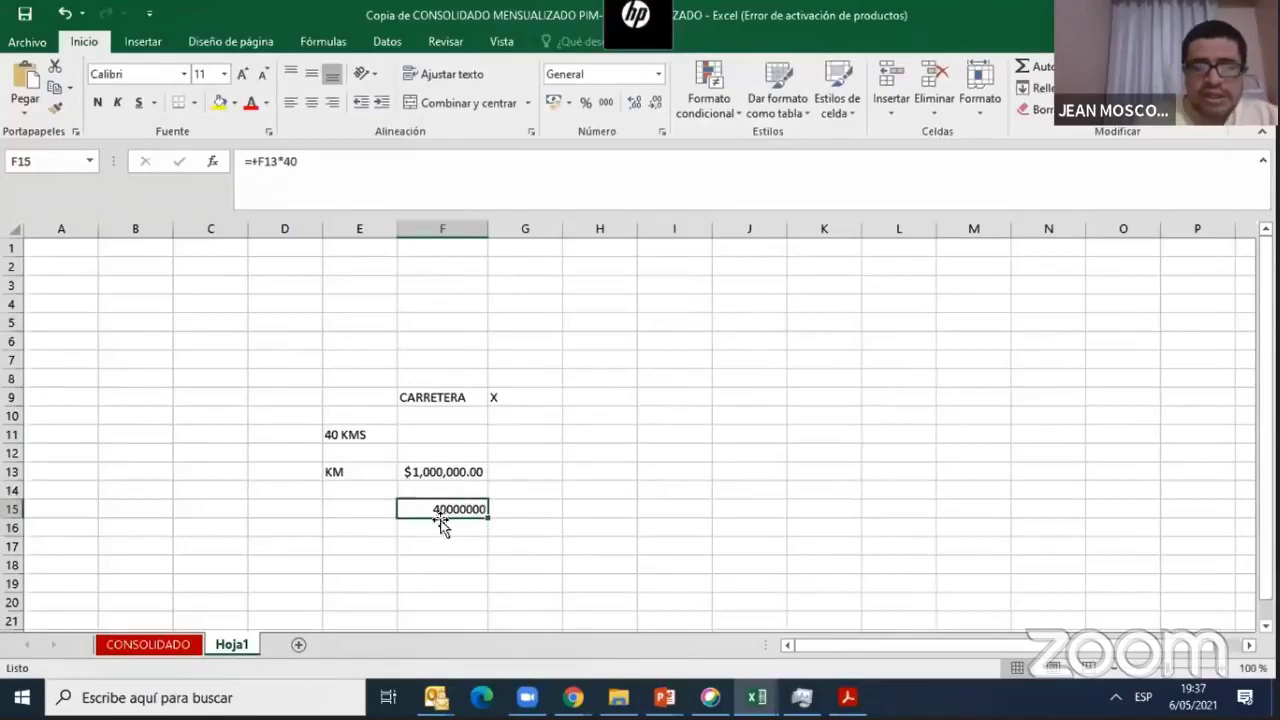
Step: Convert the total cost to local currency in cell F16 with the formula +F15*3.8
left_click(443, 526)
type("+")
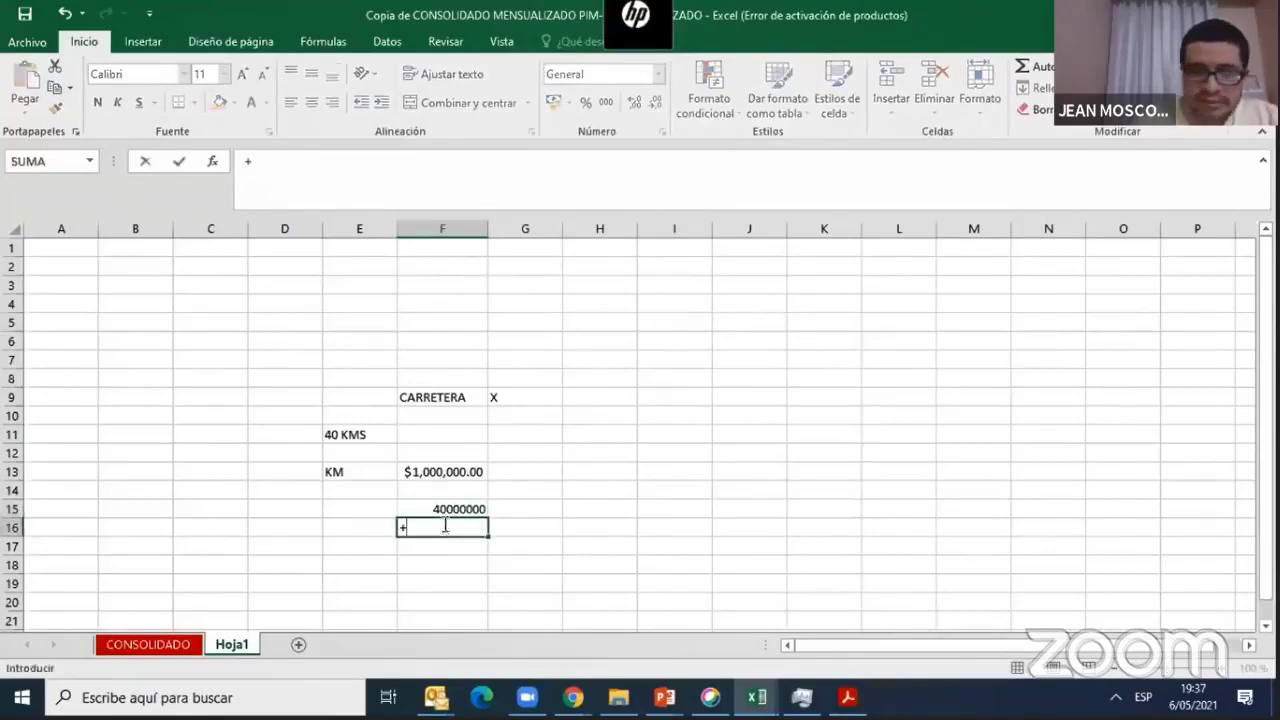
left_click(449, 508)
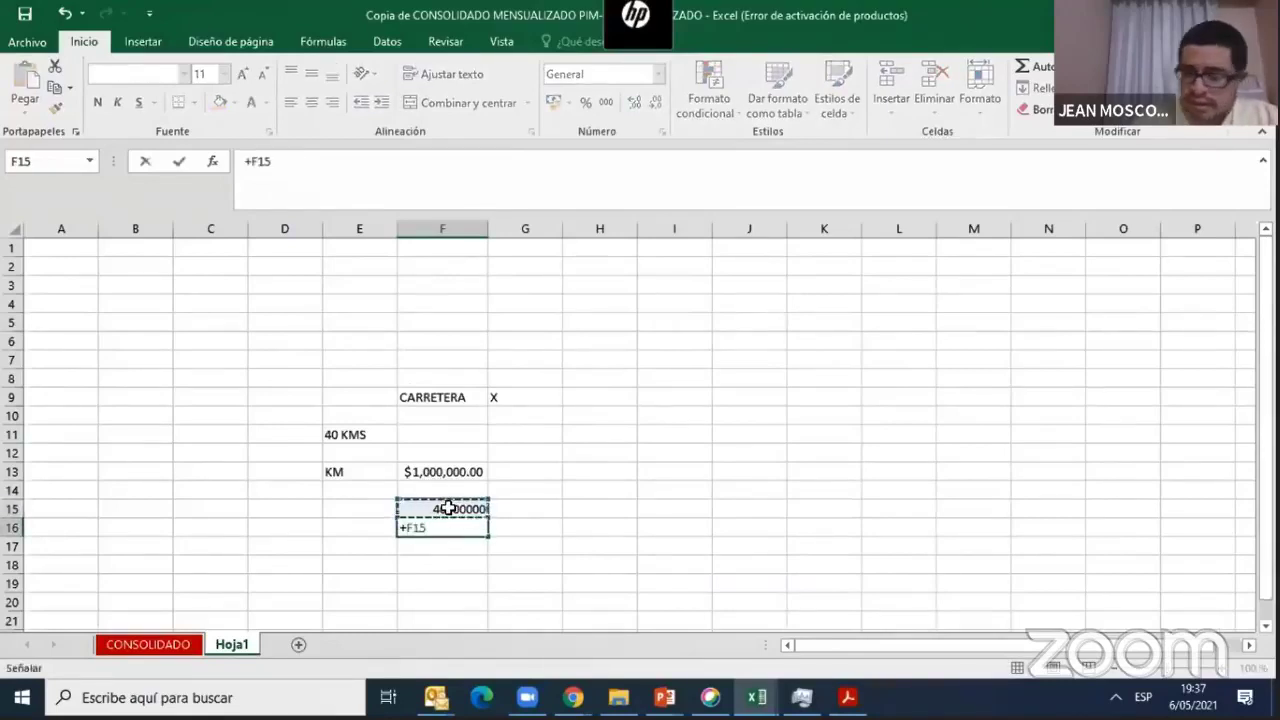
type("*3.8")
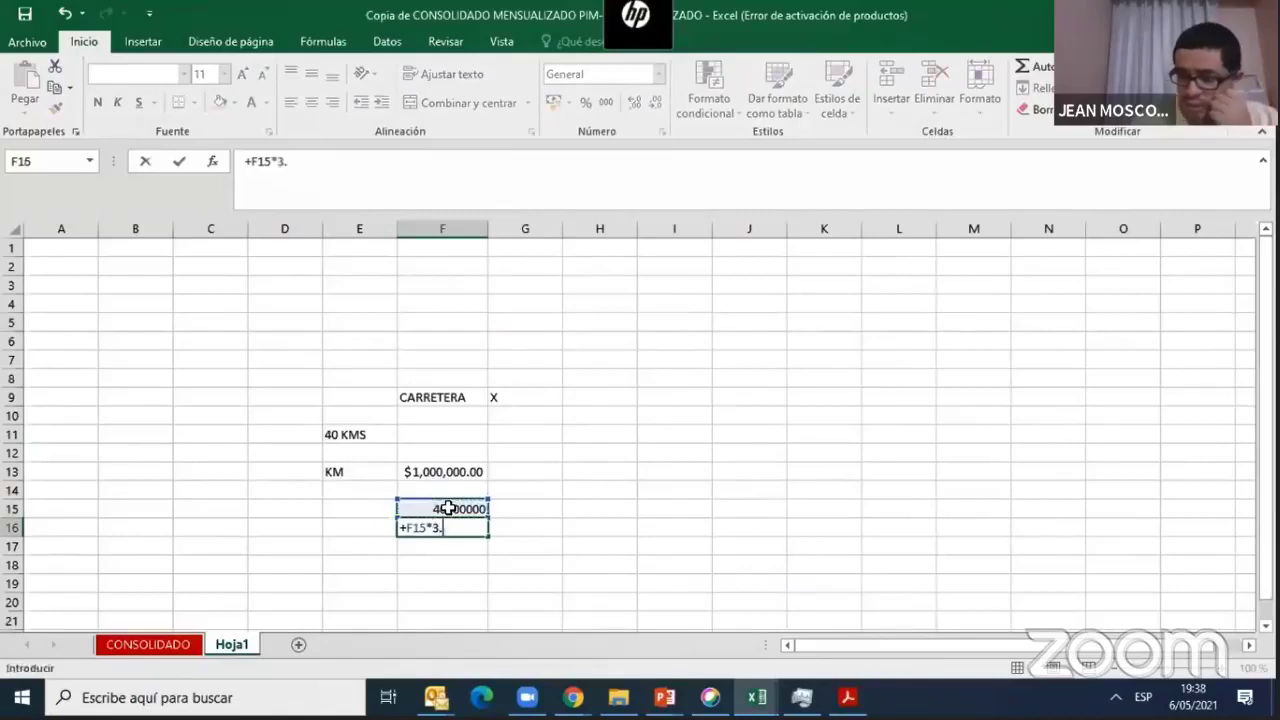
key("Return")
left_click(452, 528)
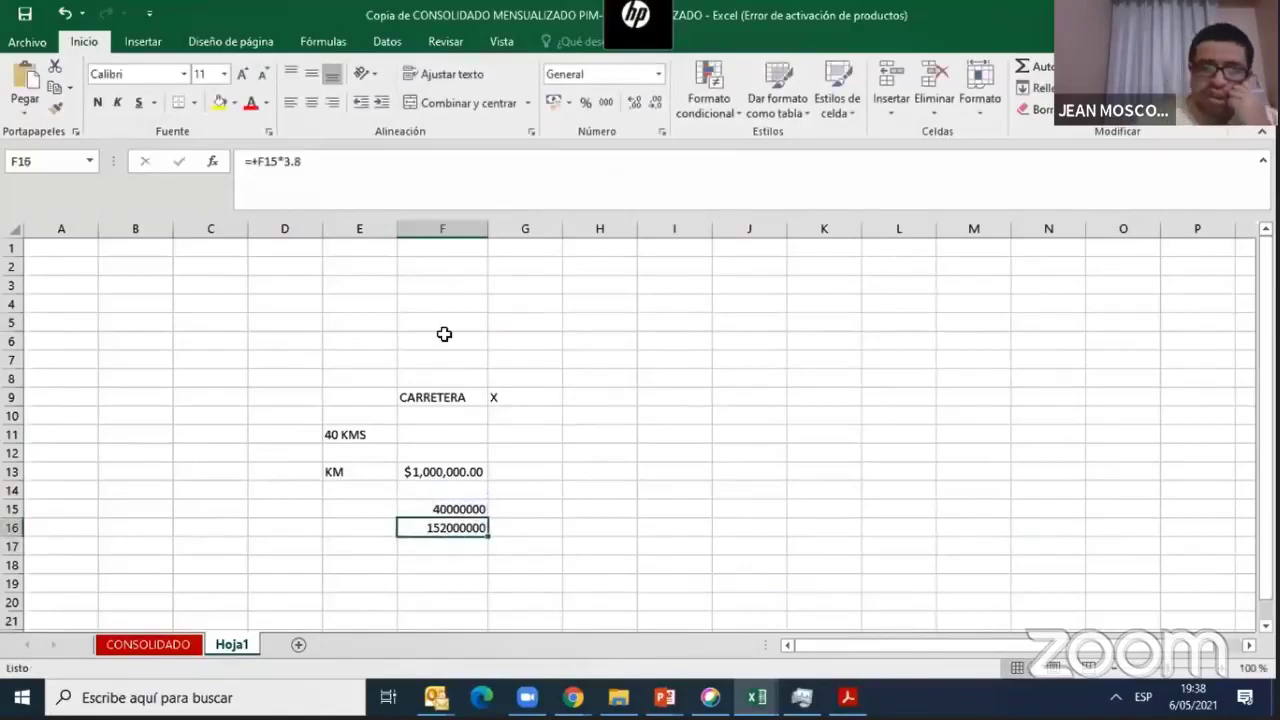
Step: Format the converted road total in cell F16 as Contabilidad with the S/ symbol
left_click(567, 104)
left_click(585, 128)
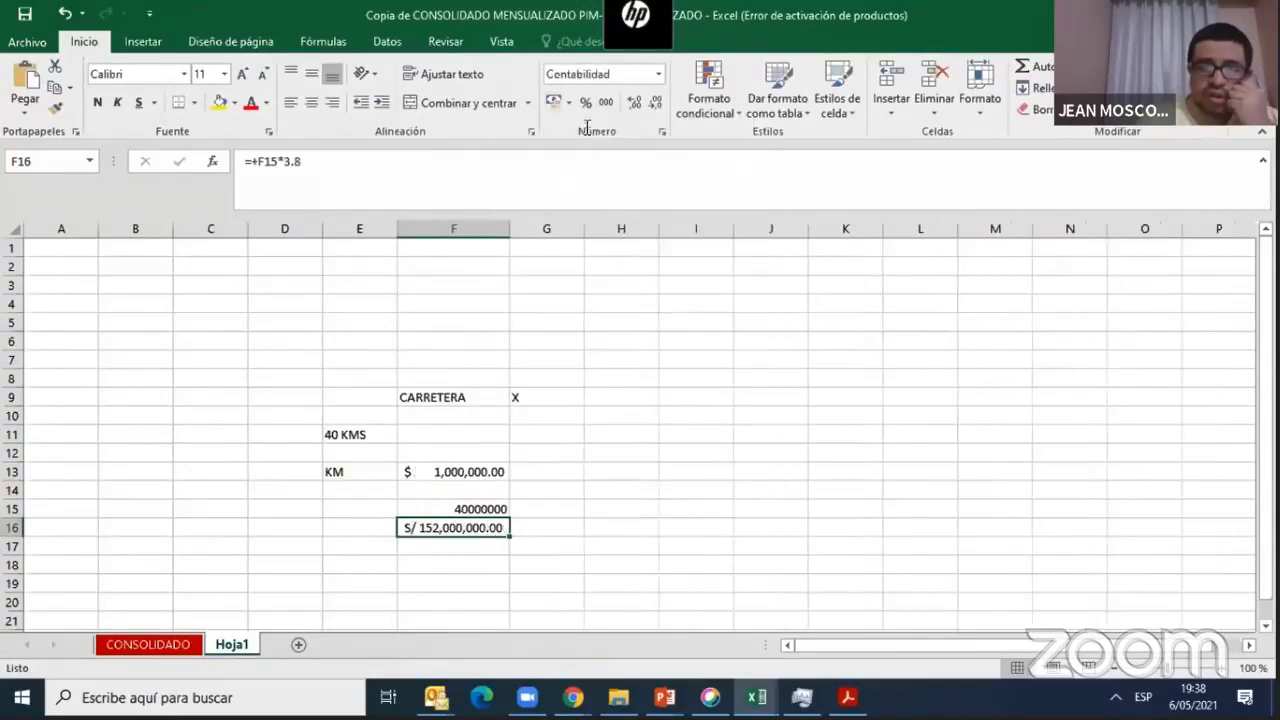
Step: Enter the label EXPEDIENTE TECNICO in cell F18, below the converted total
left_click(456, 560)
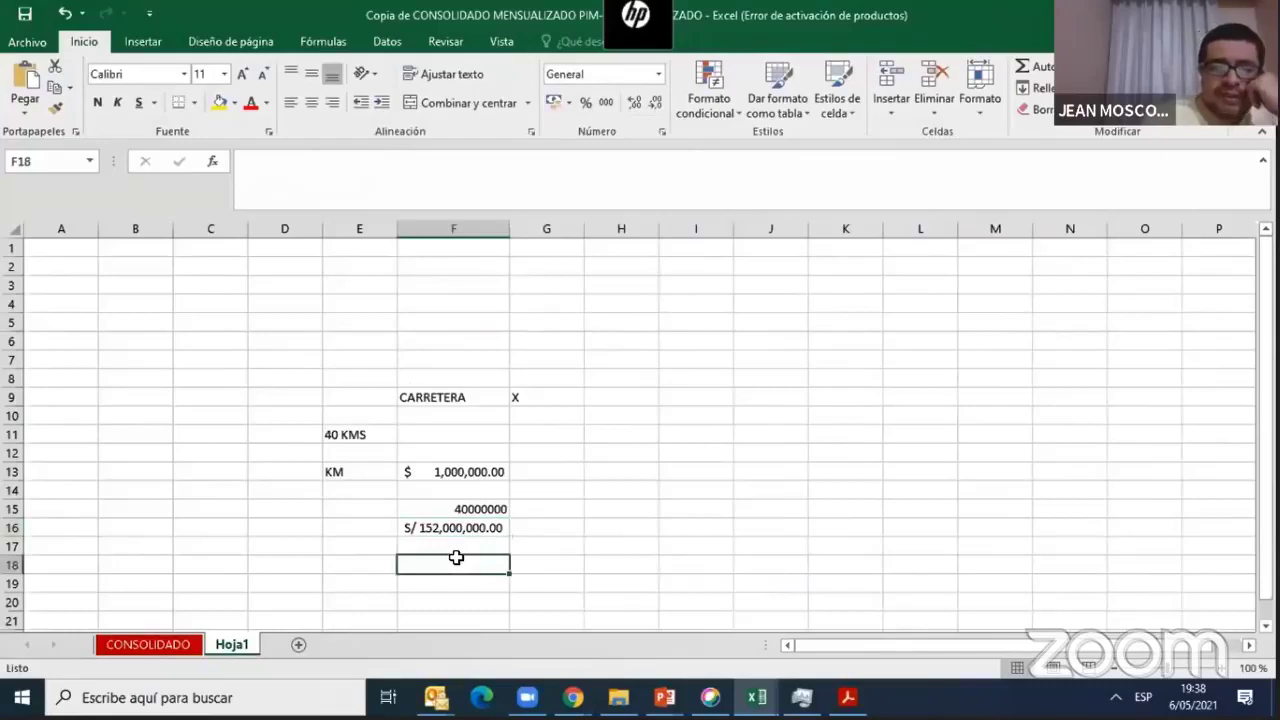
type("EXPO")
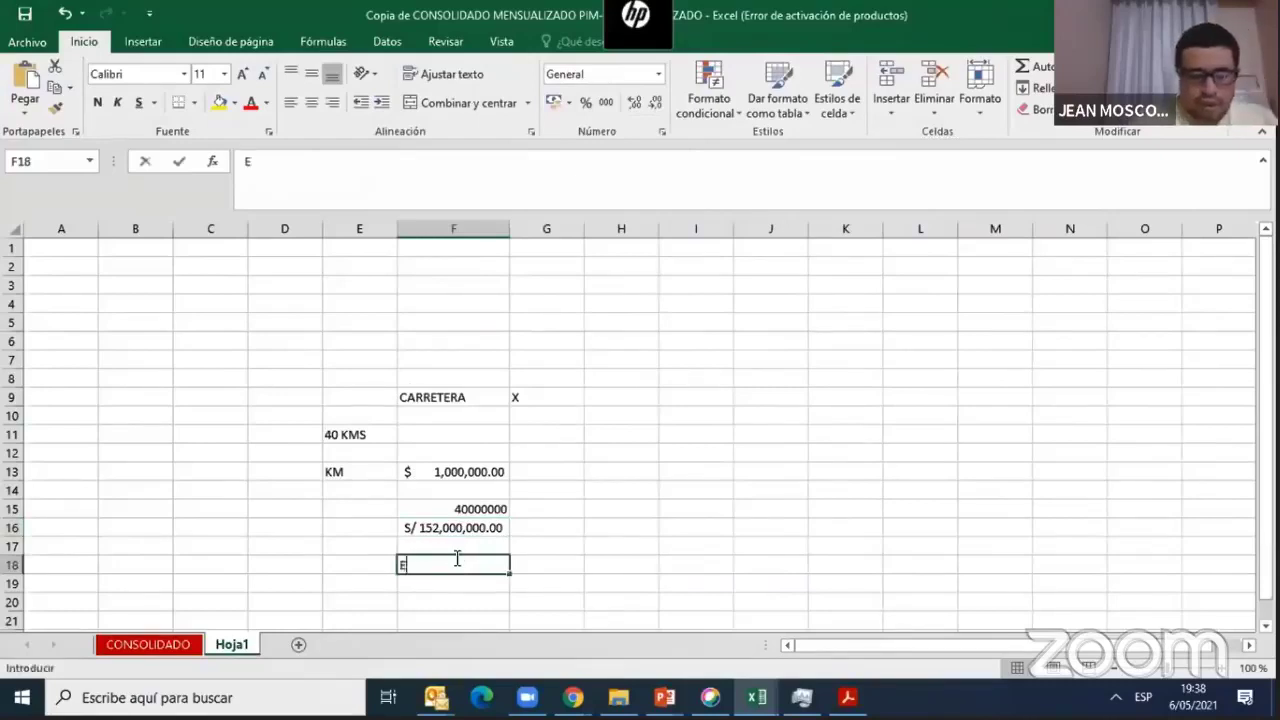
key("BackSpace")
type("EDIENTE TECNIC")
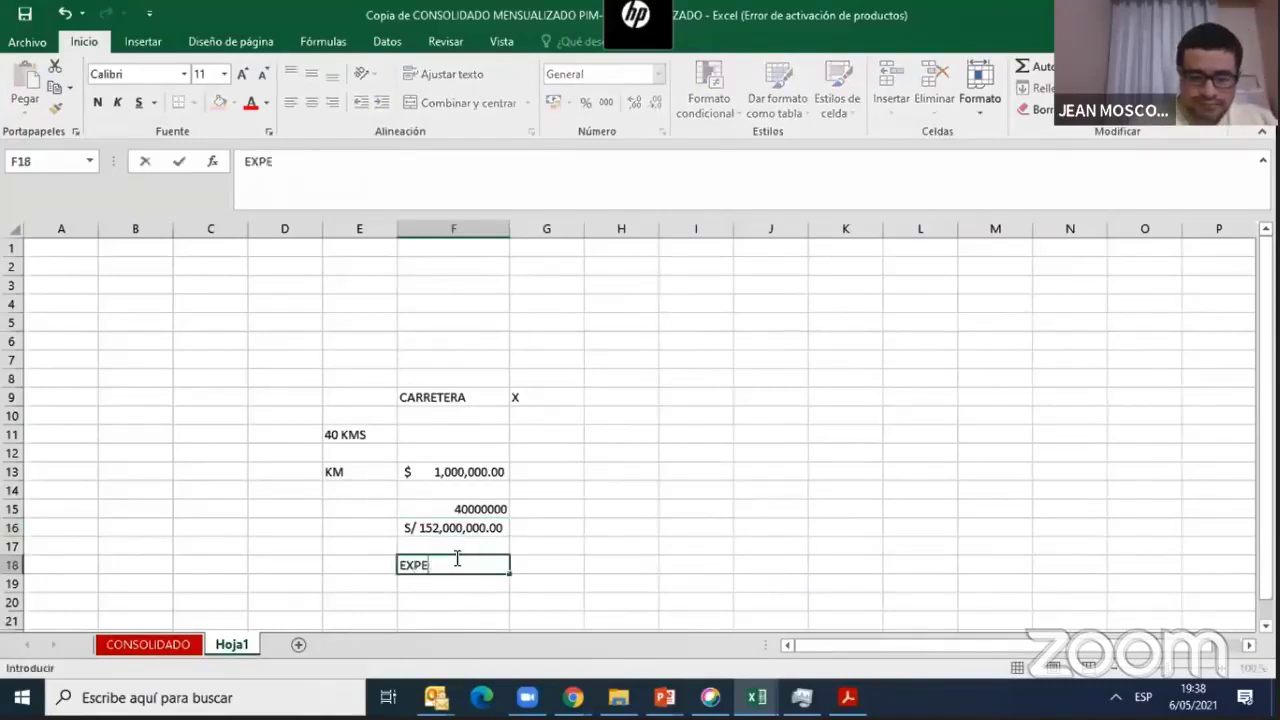
type("O")
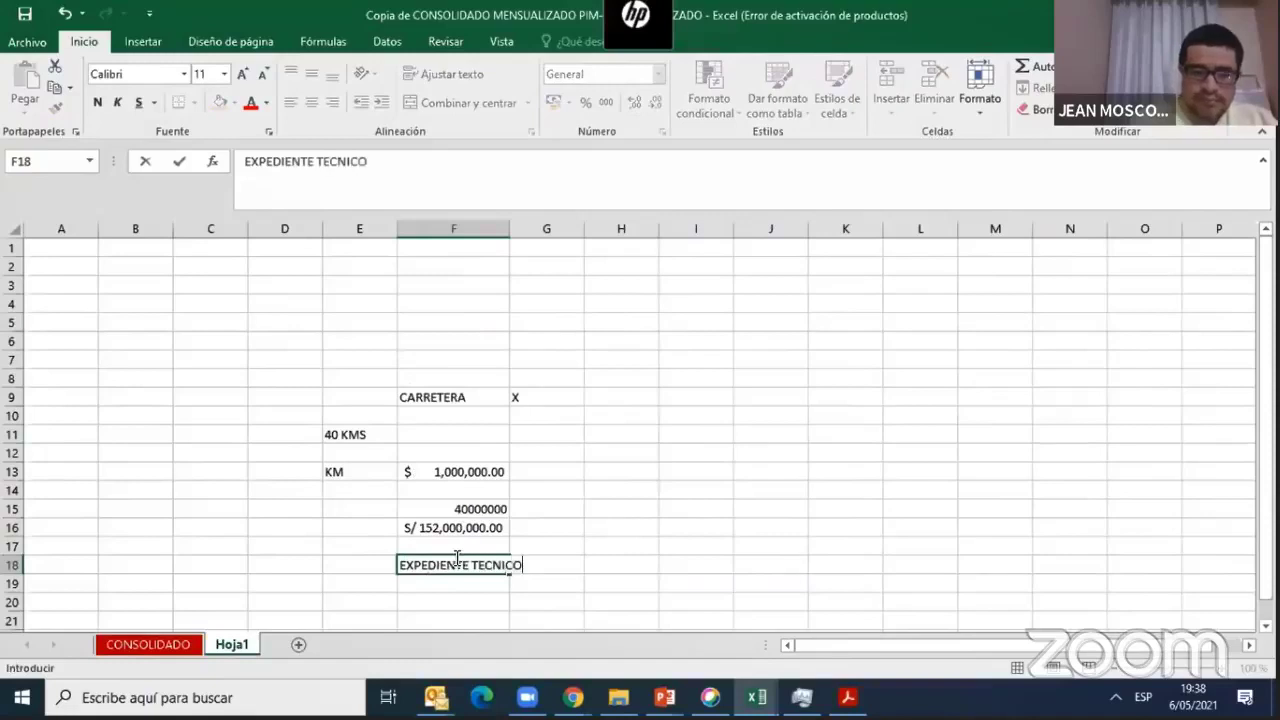
Step: Calculate the technical file's cost in cell H18 with the formula +0.02*F16 and widen column H
left_click(622, 566)
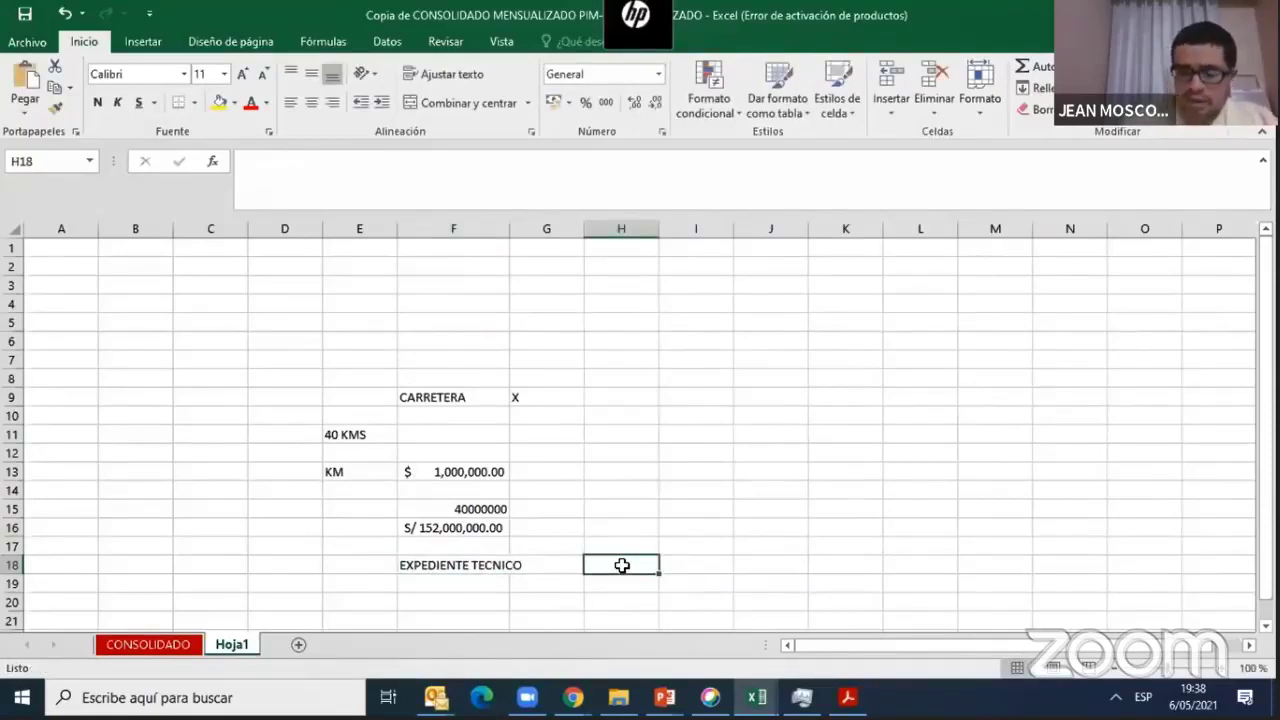
type("+0.02*")
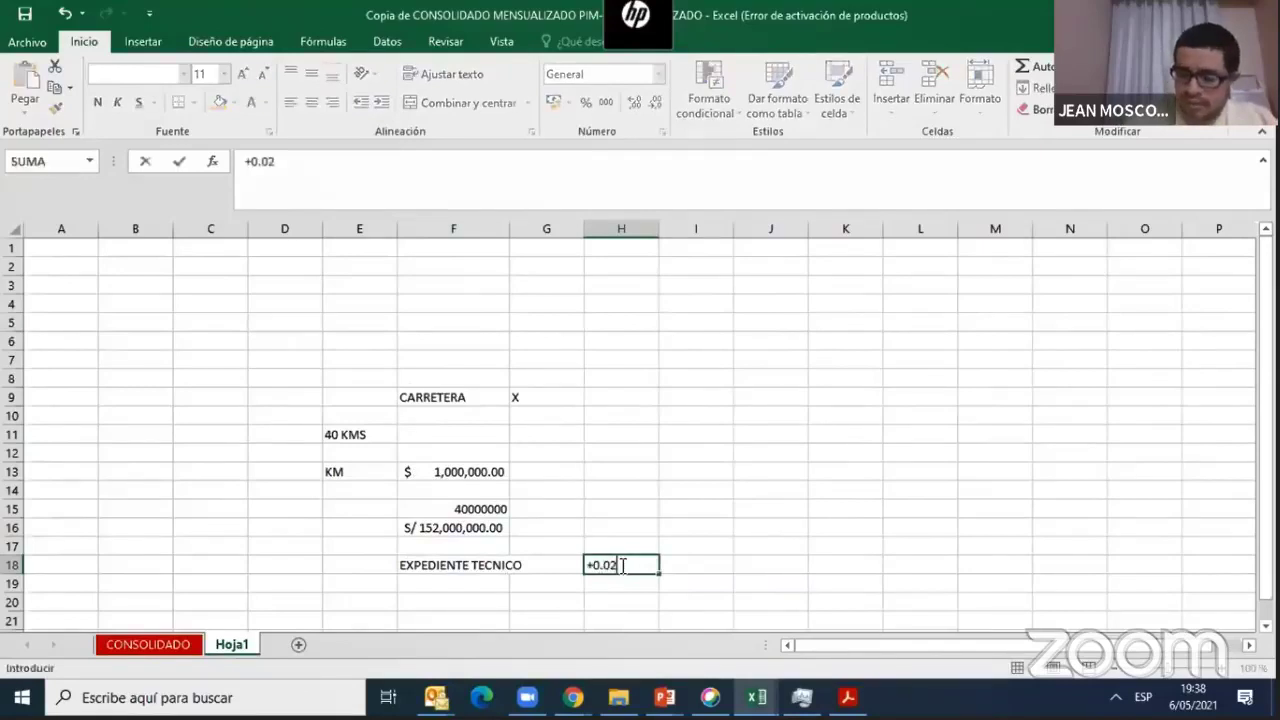
left_click(483, 524)
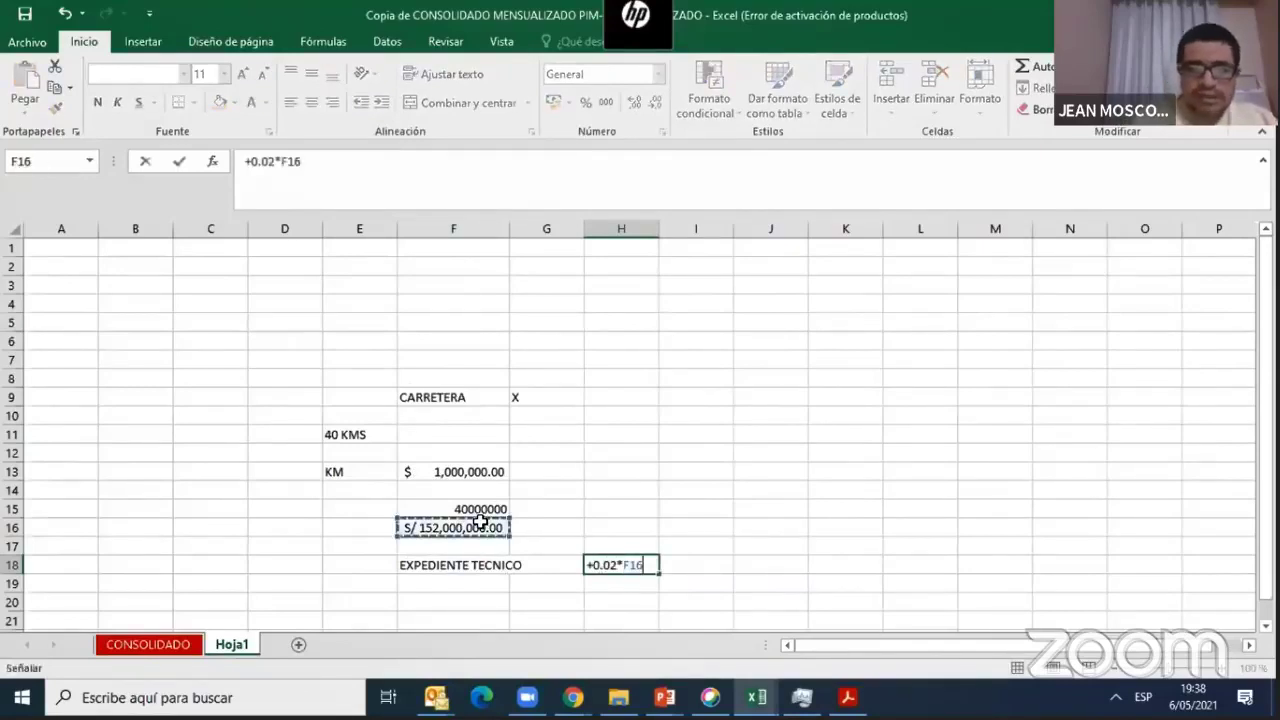
key("Return")
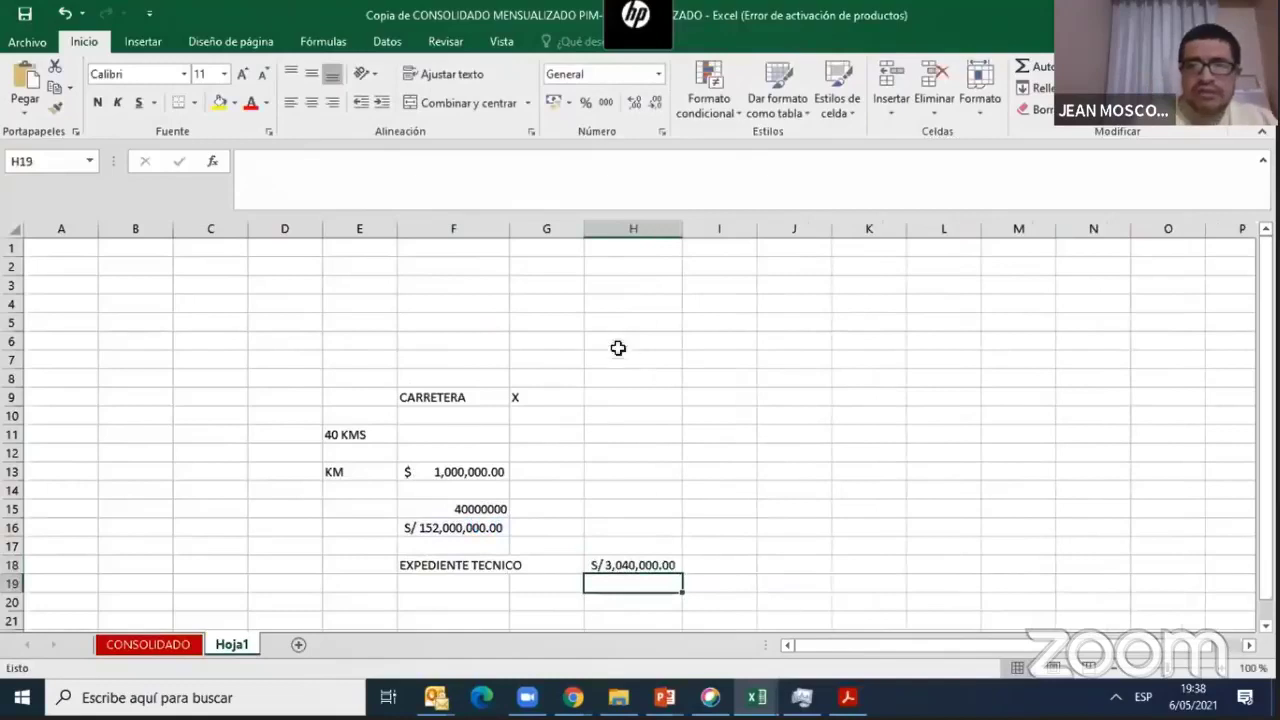
left_click_drag(679, 227, 724, 242)
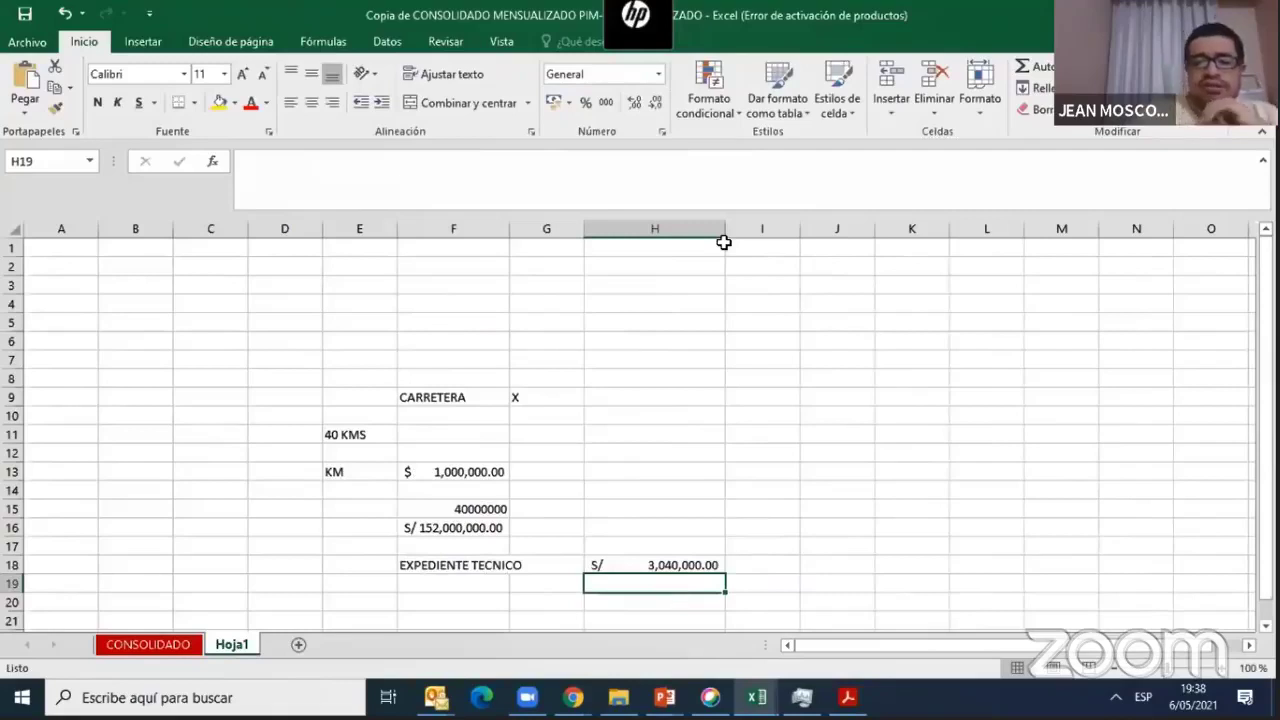
left_click(657, 567)
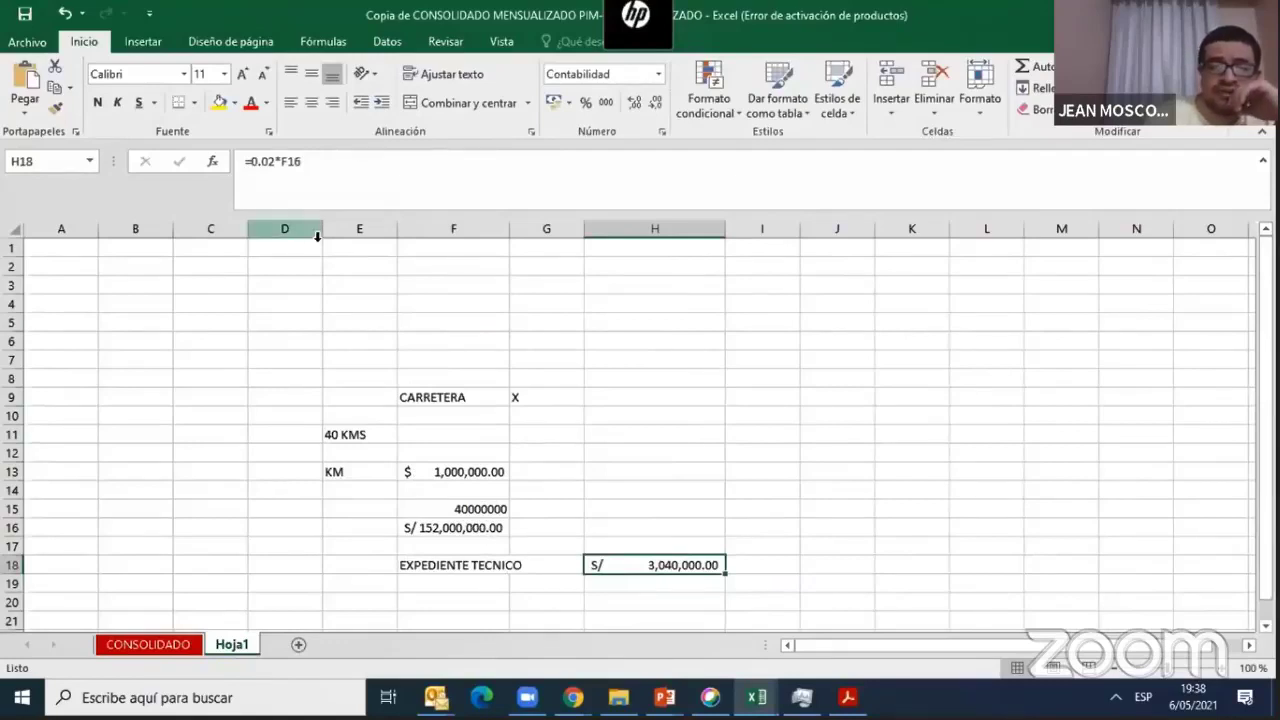
left_click(472, 603)
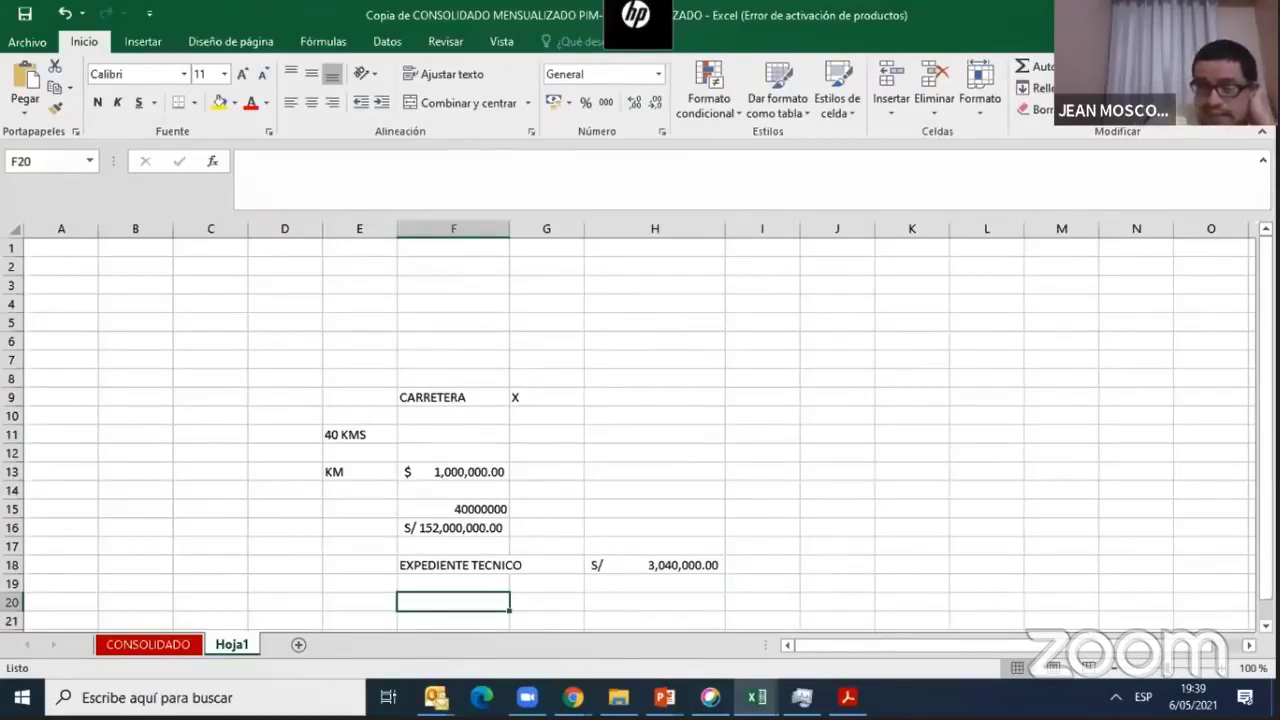
Step: Switch to PowerPoint and view the slide Estudio de Hidrología y Drenaje as a full-screen slide show
key("alt+Tab")
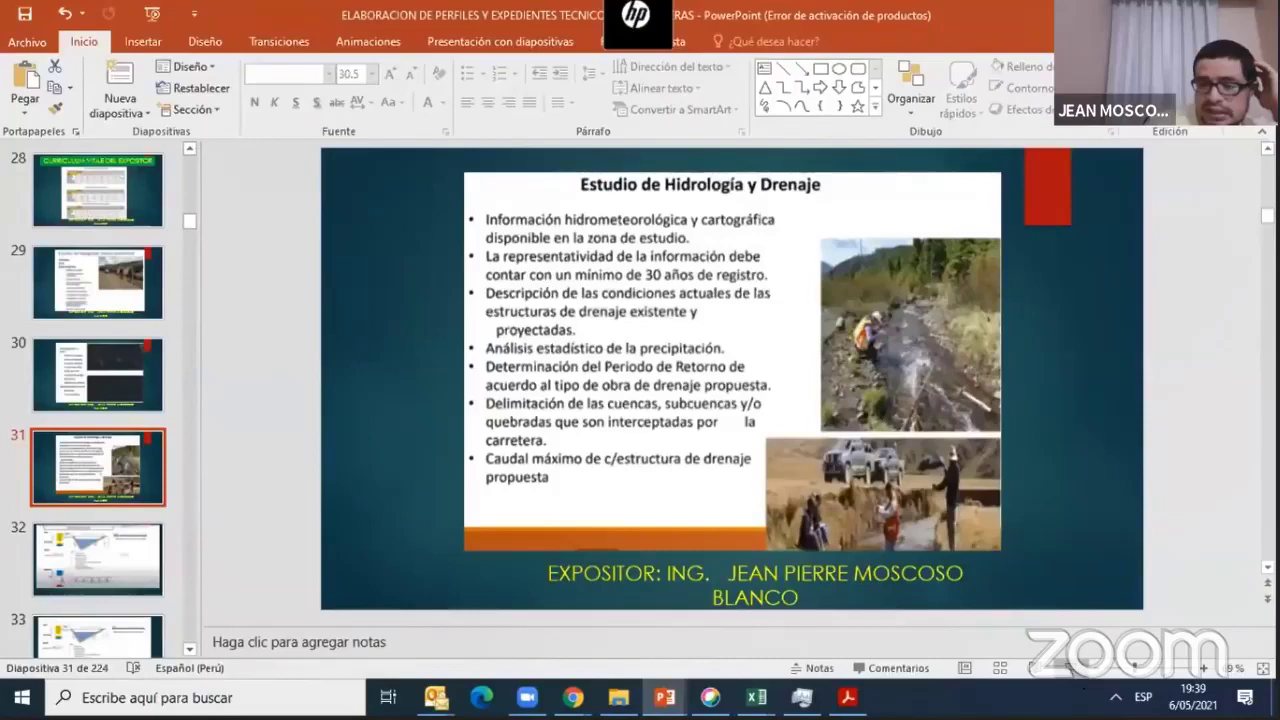
key("shift+F5")
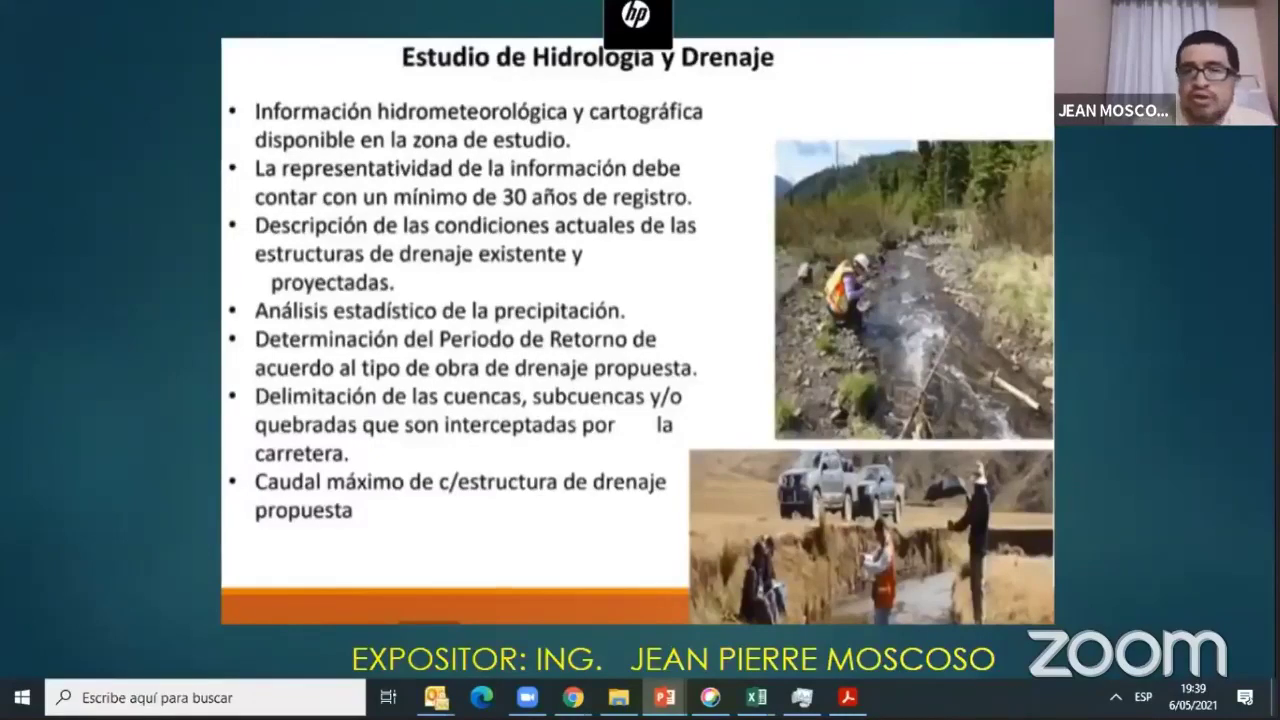
key("Escape")
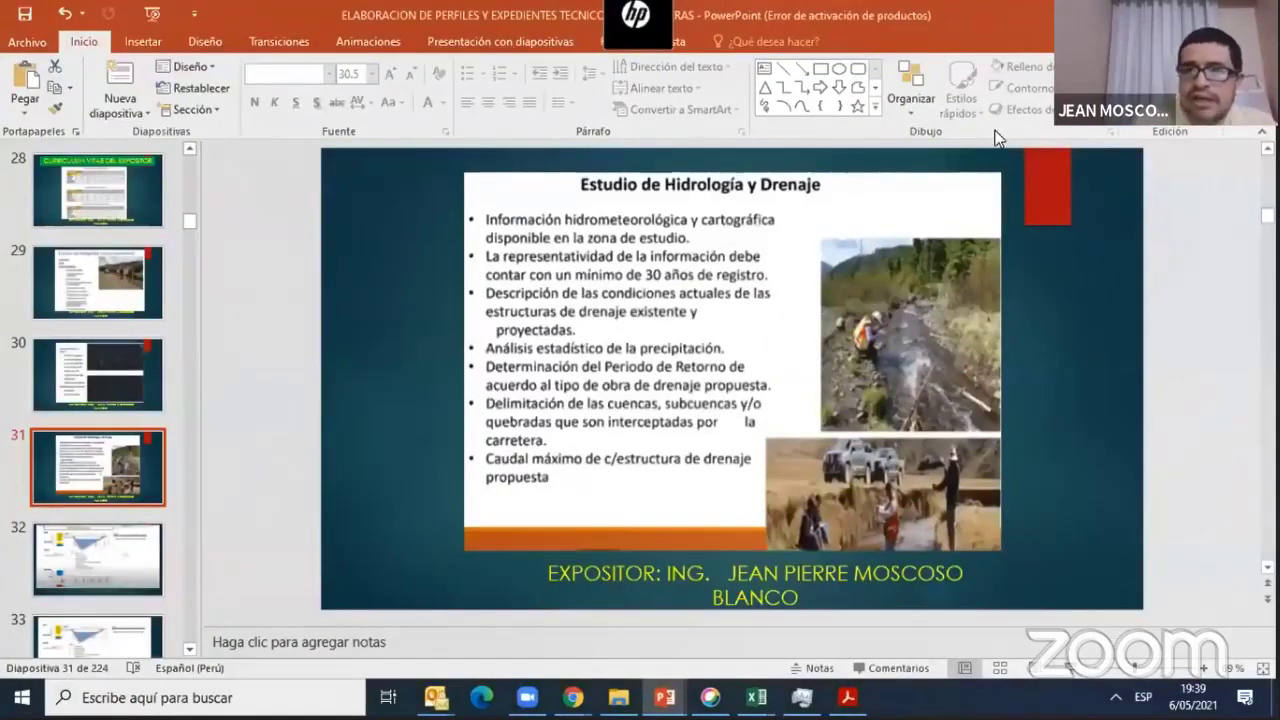
Step: Switch back to the Copia de CONSOLIDADO workbook in Excel
key("alt+Tab")
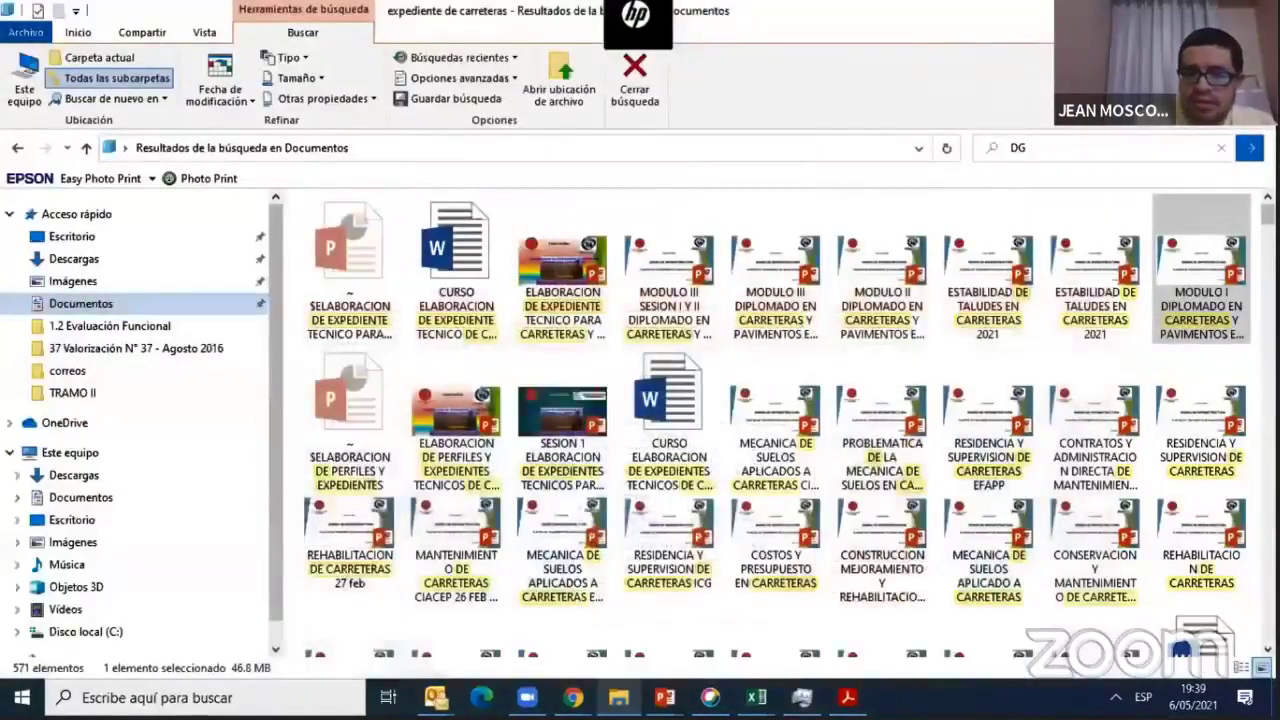
key("super+d")
mouse_move(756, 697)
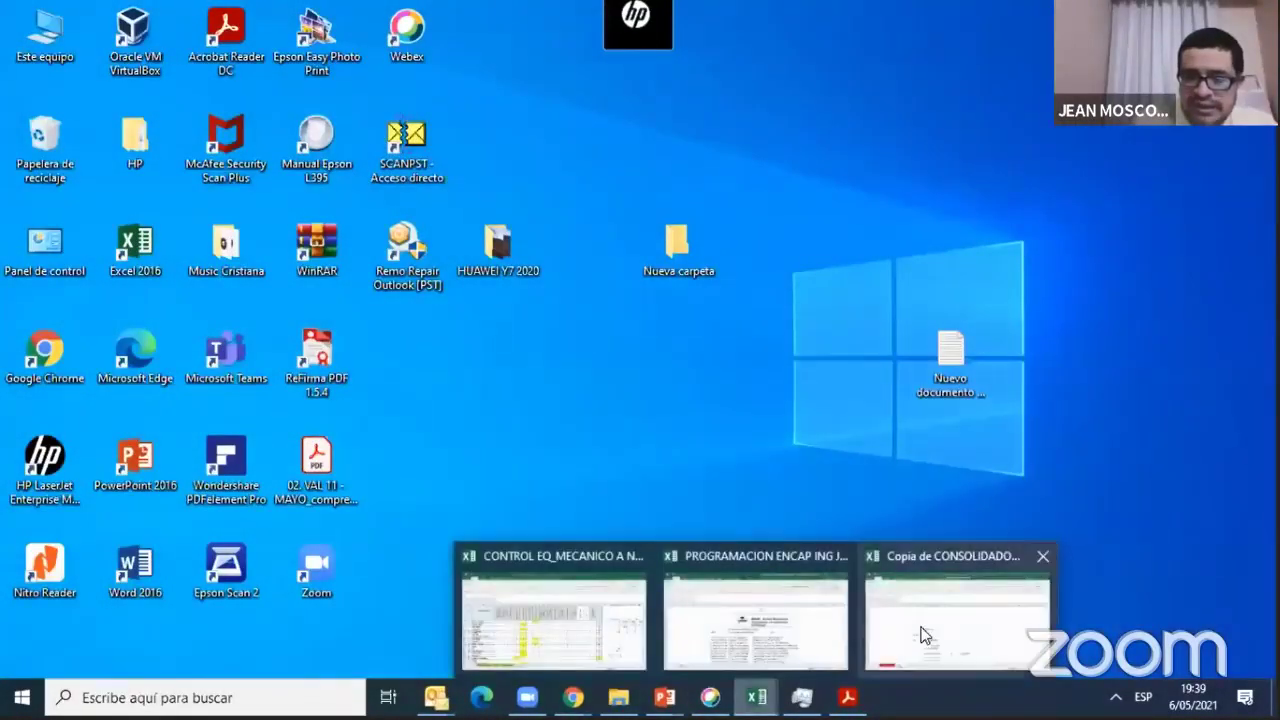
left_click(931, 623)
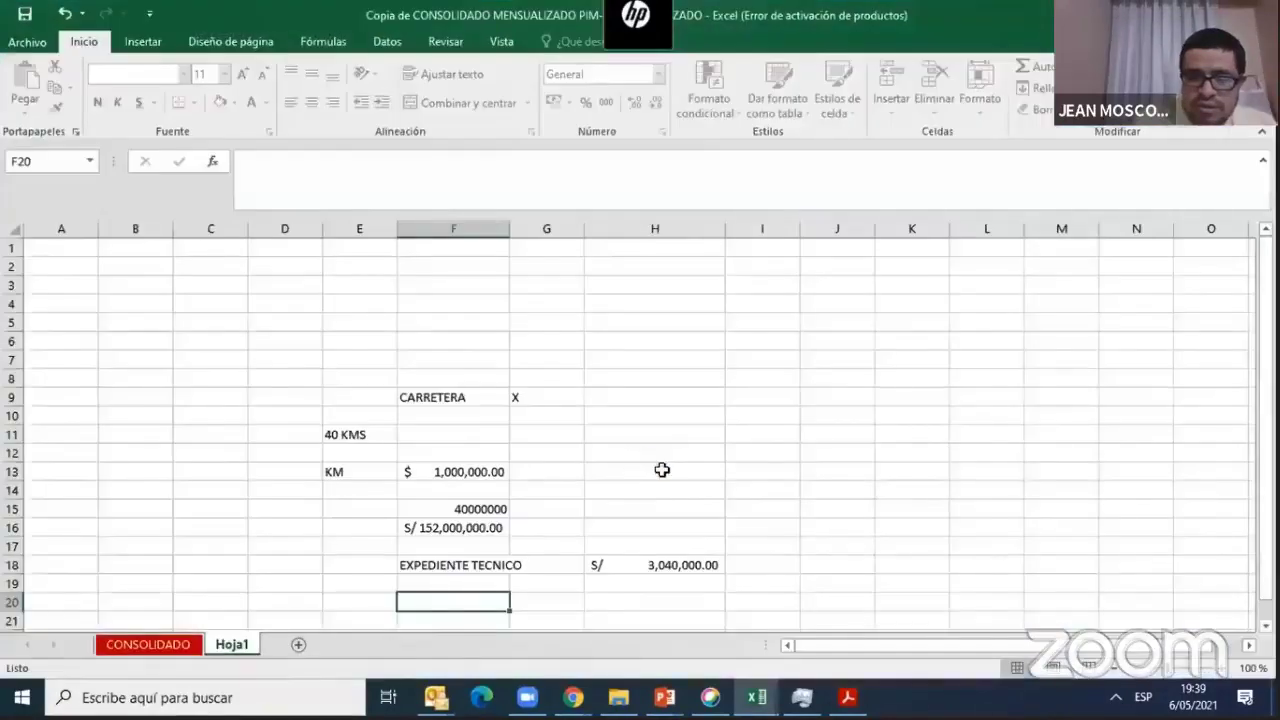
Step: Enter the heading RIESGOS in cell G20 and the first risk, INUNDACIONES, in cell G21
scroll(578, 524, "down", 2)
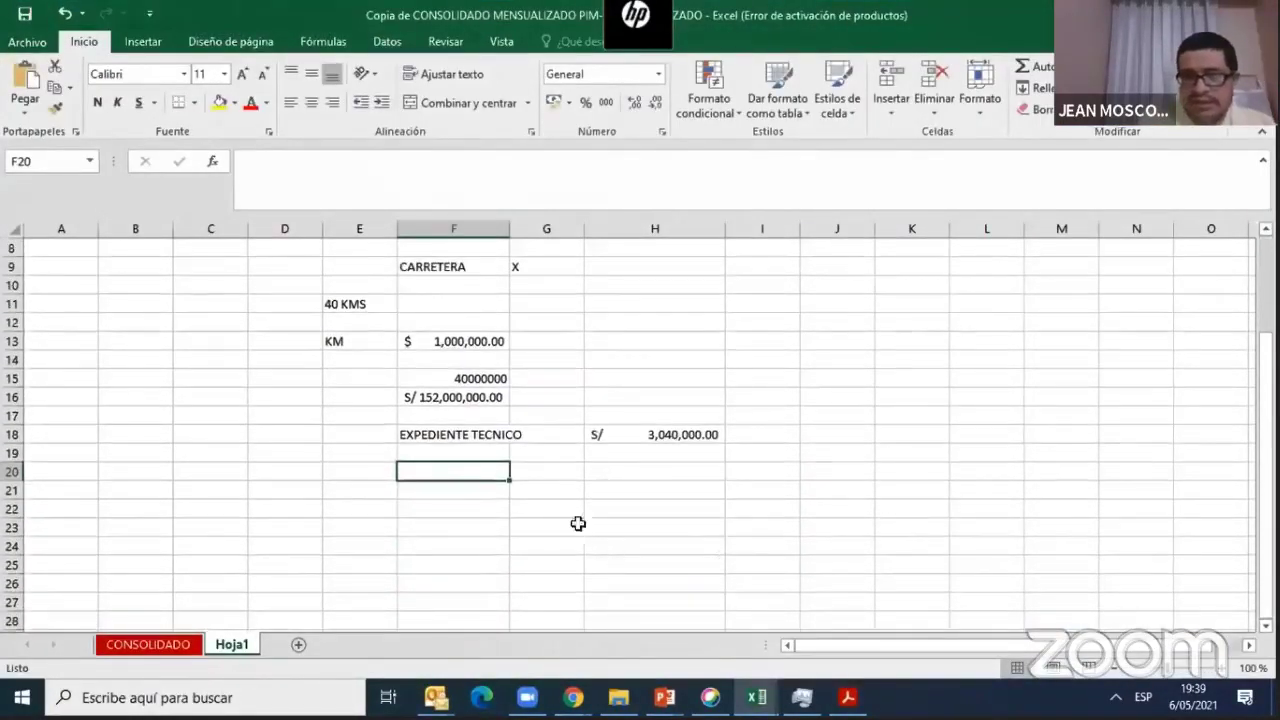
left_click(536, 484)
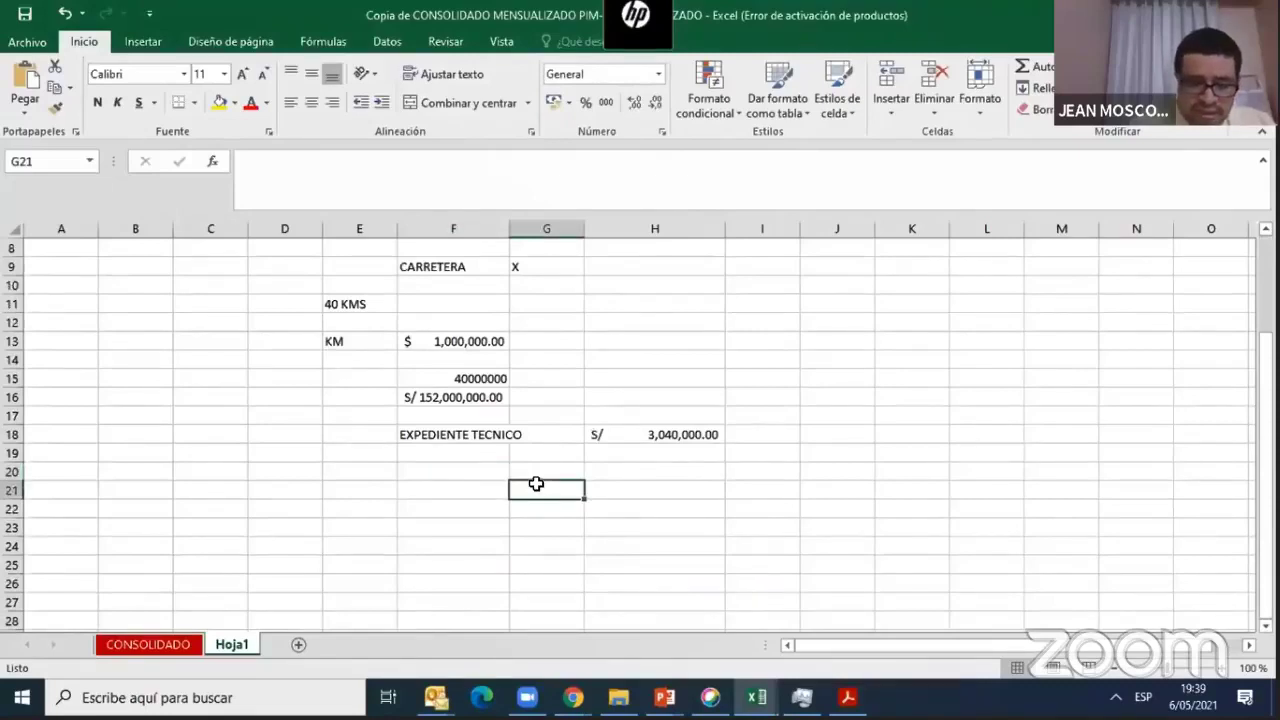
type("INUNDACI")
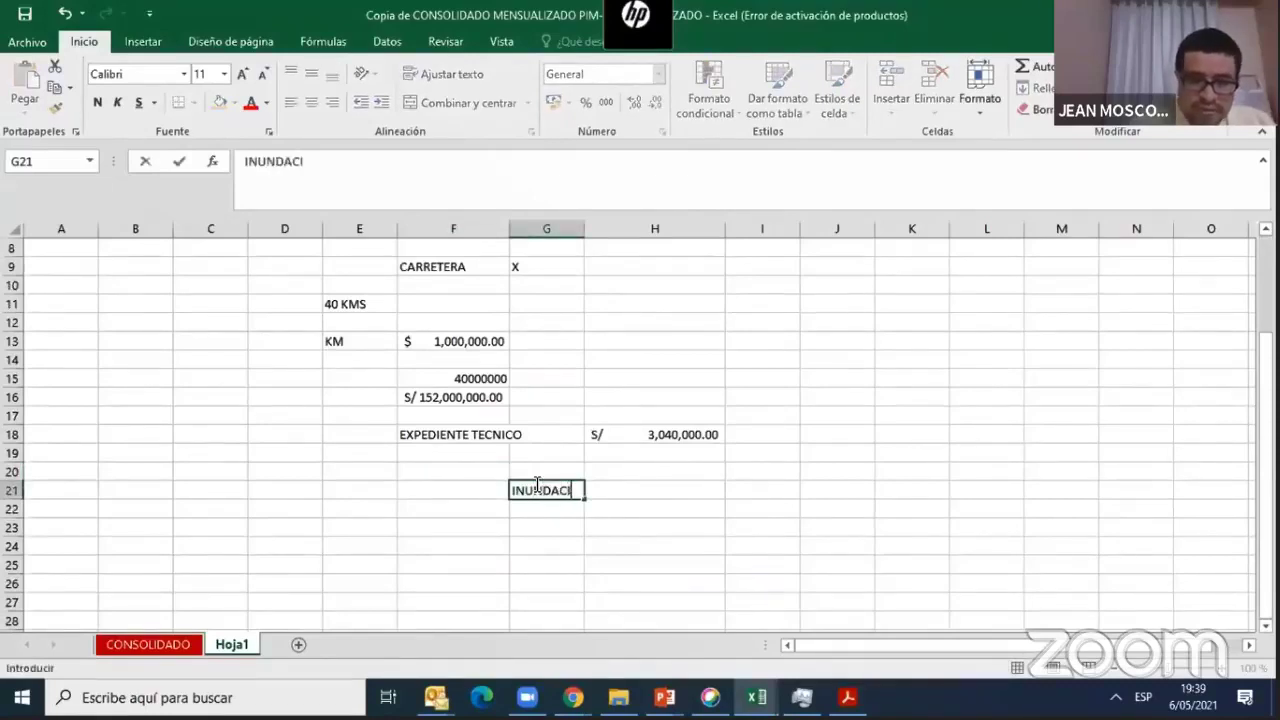
type("ONES")
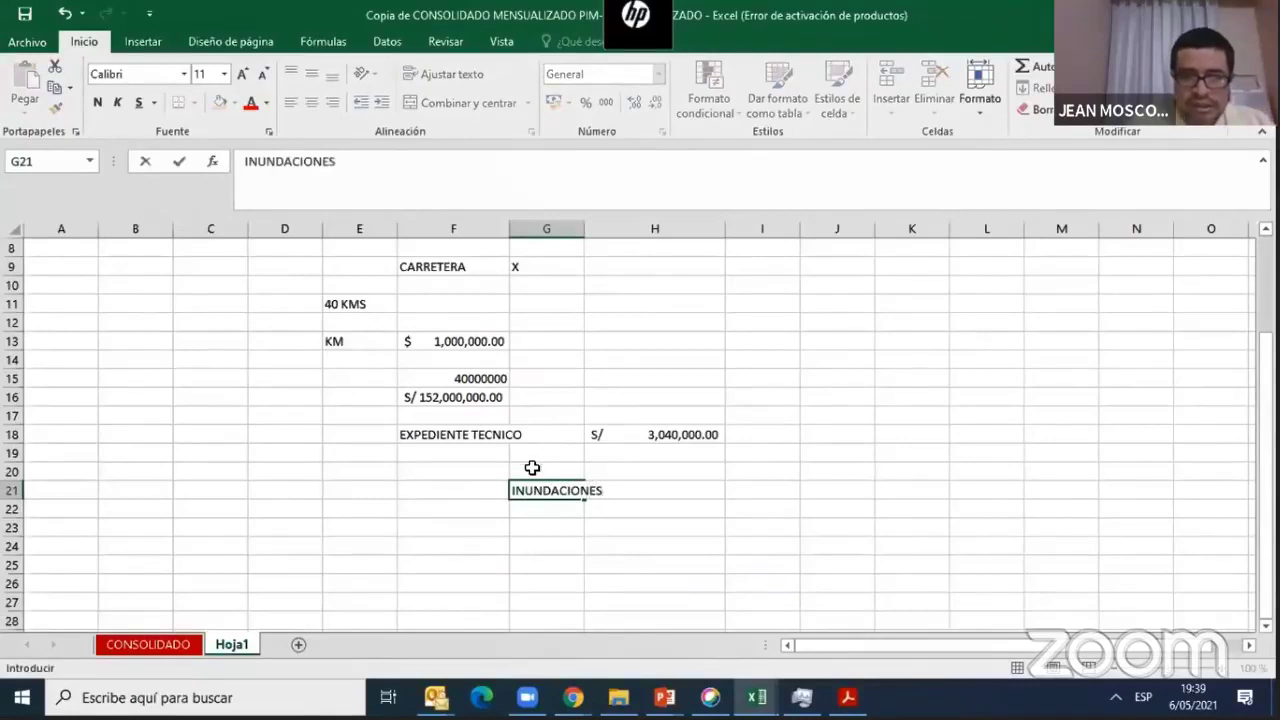
left_click(532, 468)
type("RIESGO")
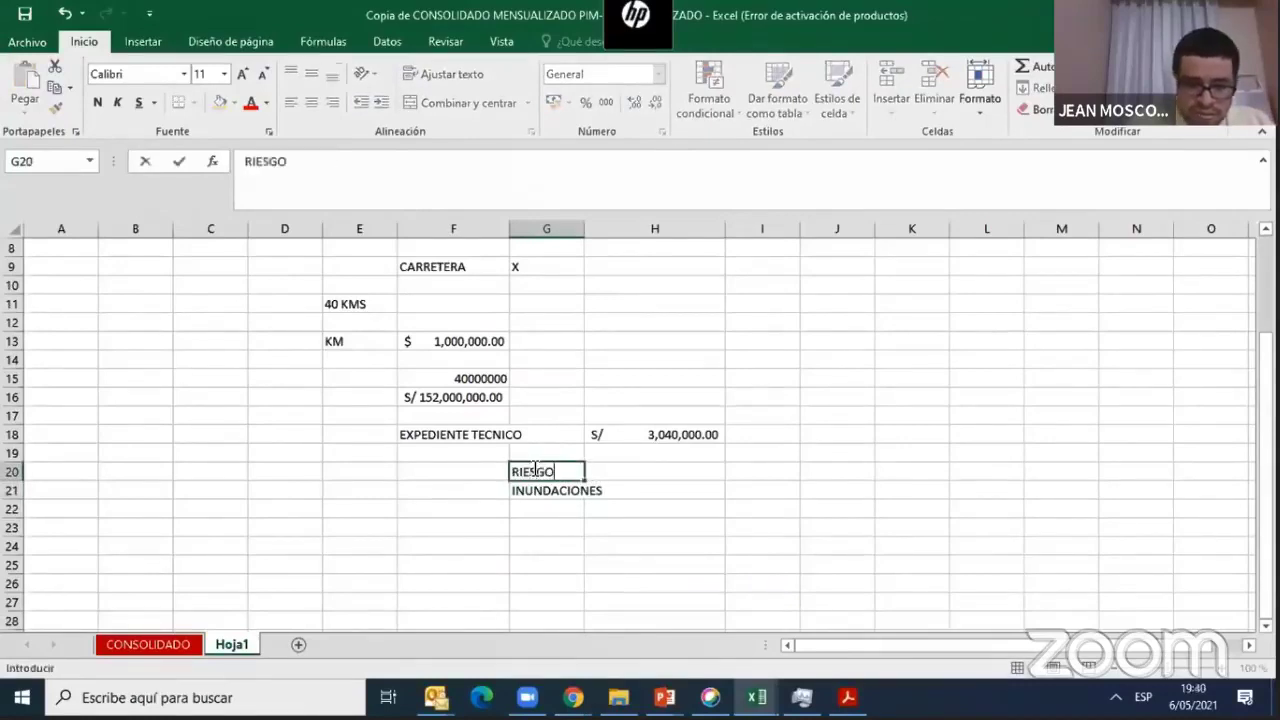
type("S")
Step: Add the risks DERRUMBES in cell G22 and PARALIZACION in cell G23
left_click(543, 504)
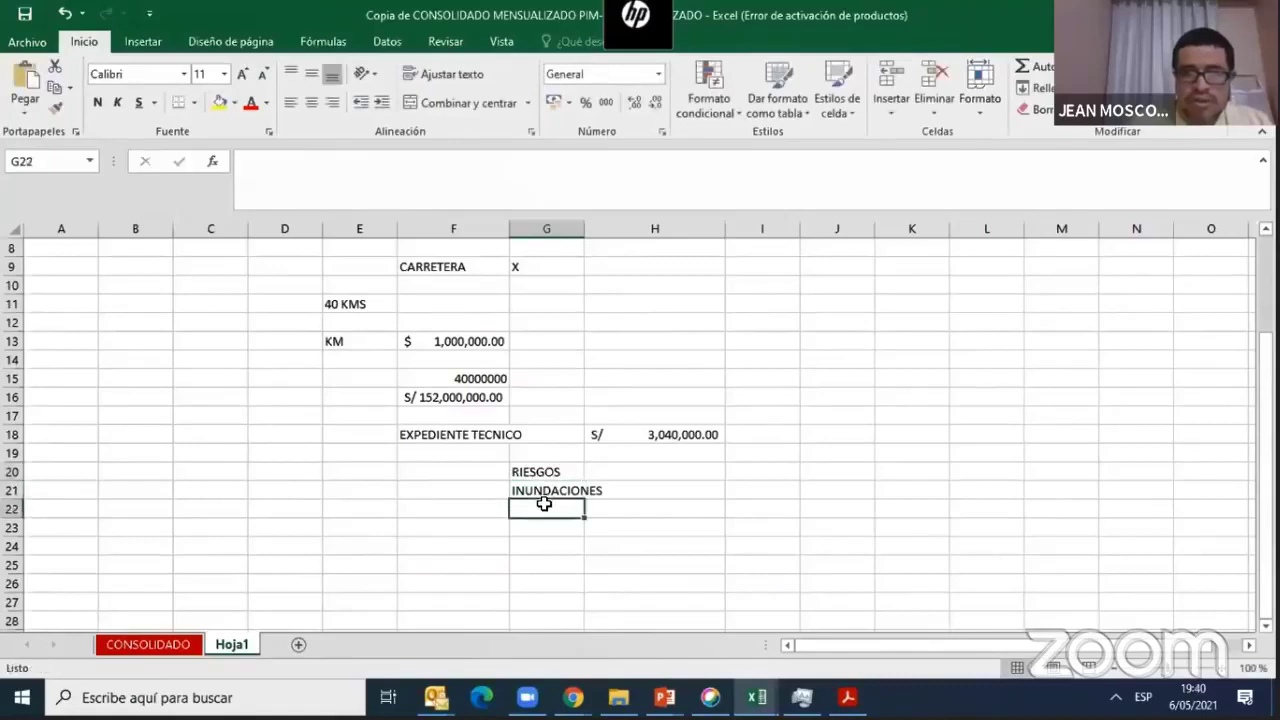
type("DERRUMBES")
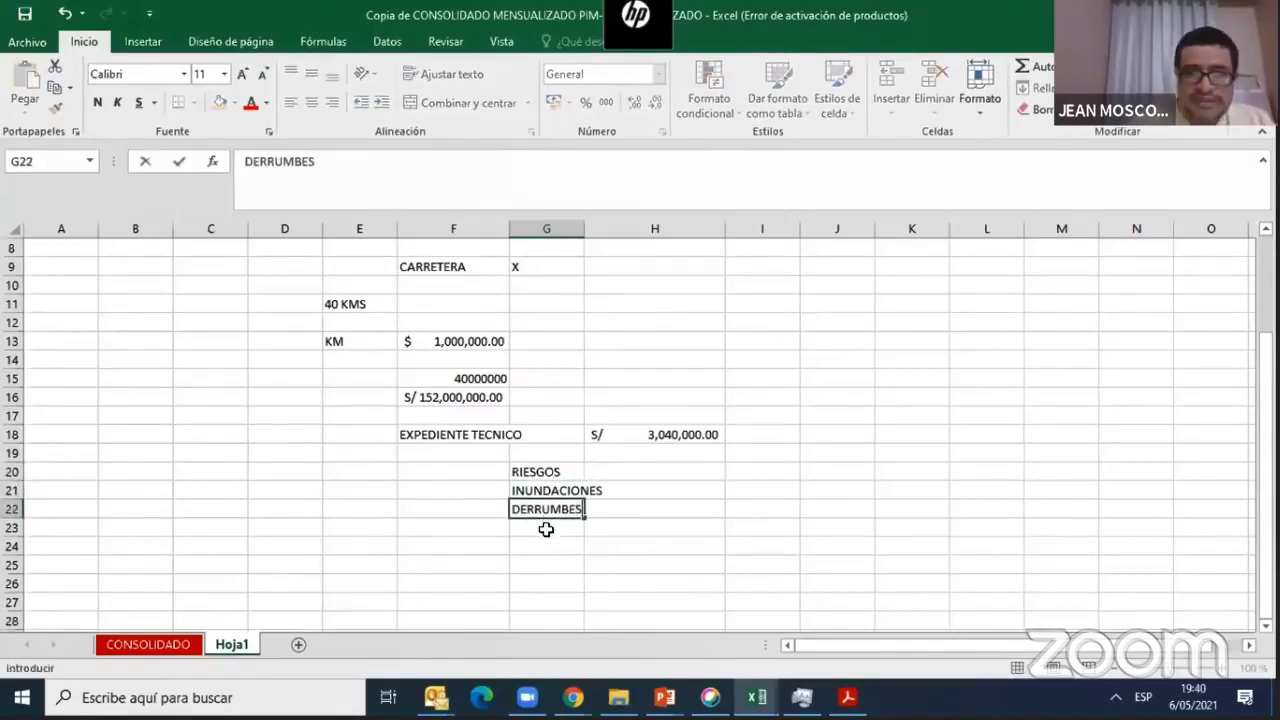
left_click(546, 528)
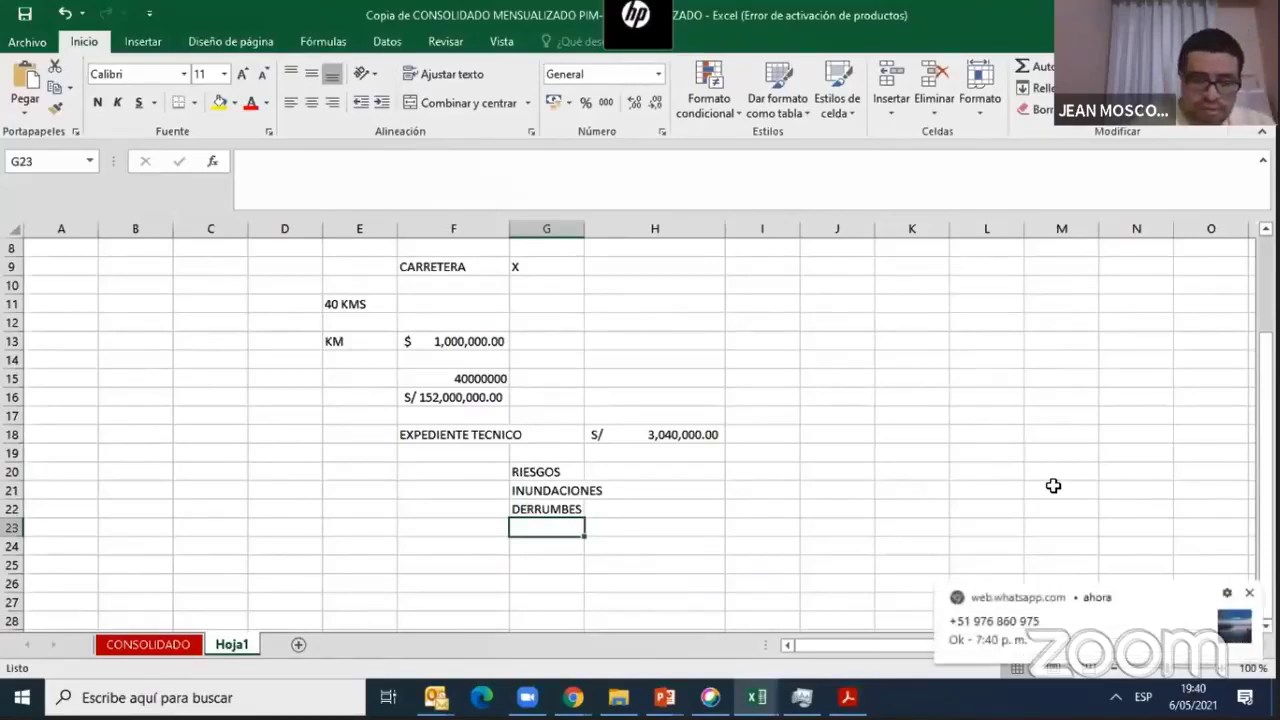
type("P")
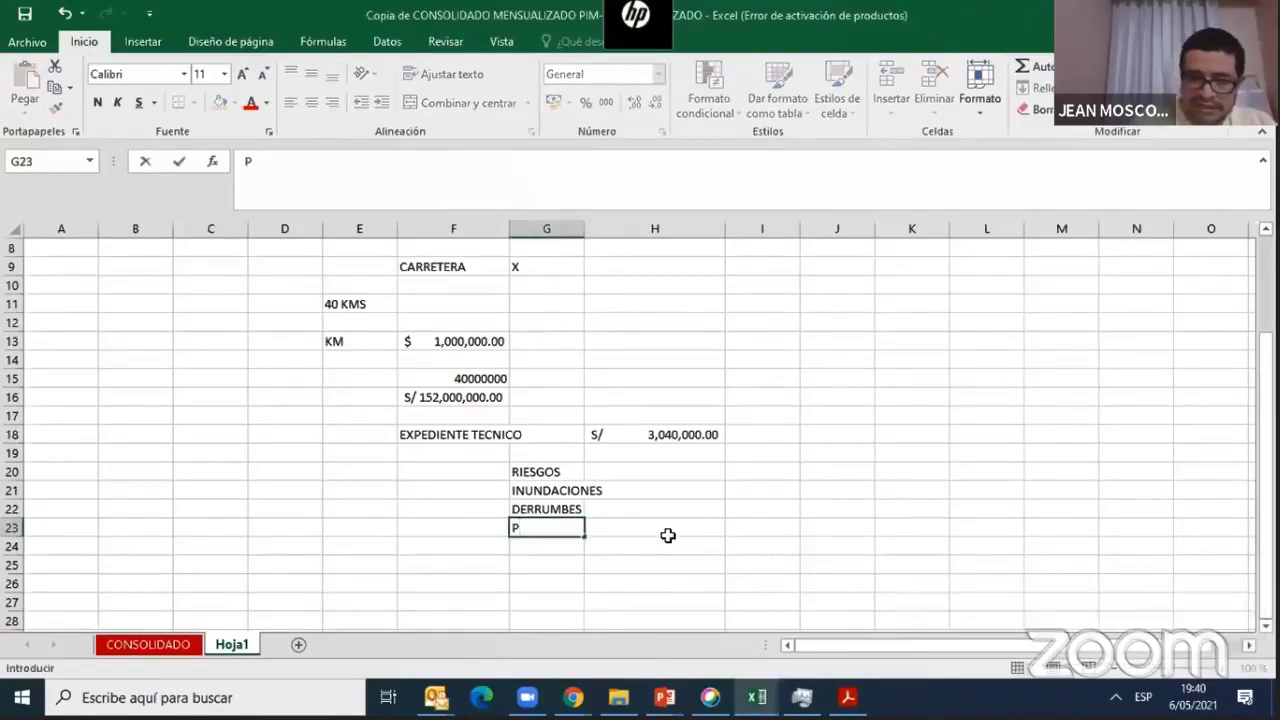
key("BackSpace")
type("PARALIZA")
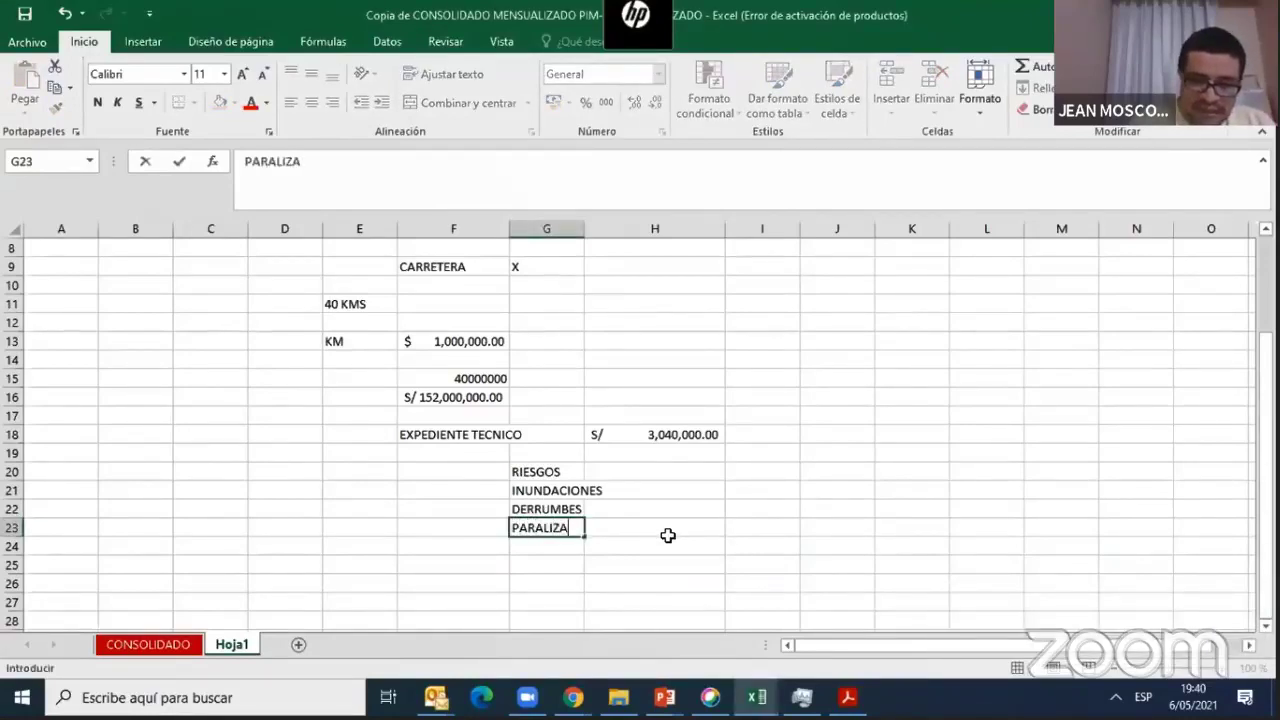
type("CION")
Step: Enter the next risk in cell G24, starting with DEMORAS DE LOS PERMISOS DE CANTERAS, DMES, PACRIS
left_click(524, 547)
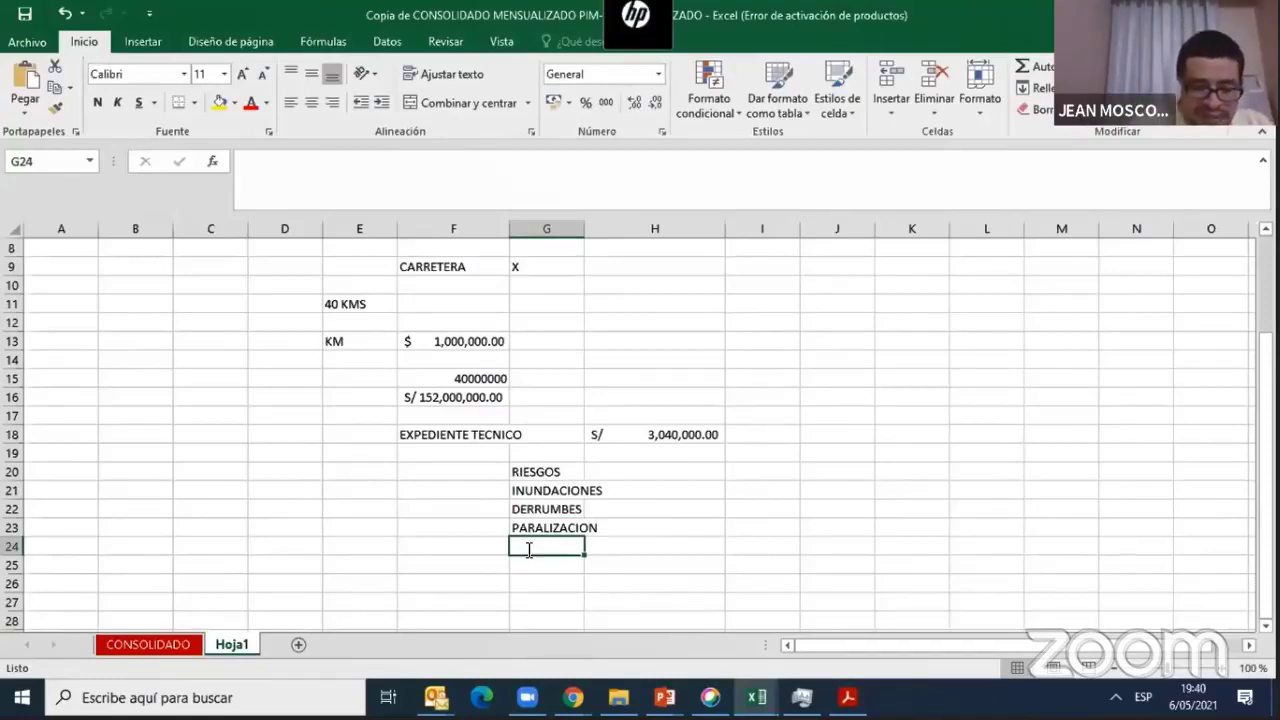
type("DEMORAS")
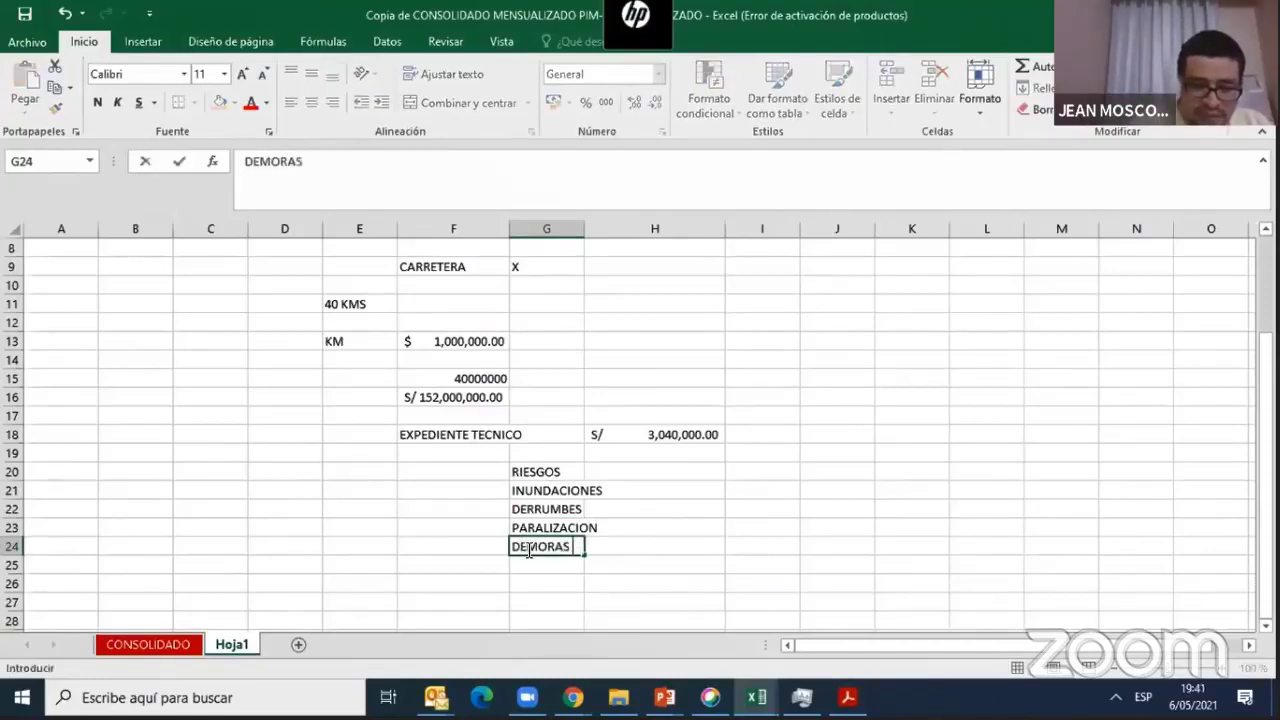
type(" DE LOS PERMISOS DE CANTERAS, ")
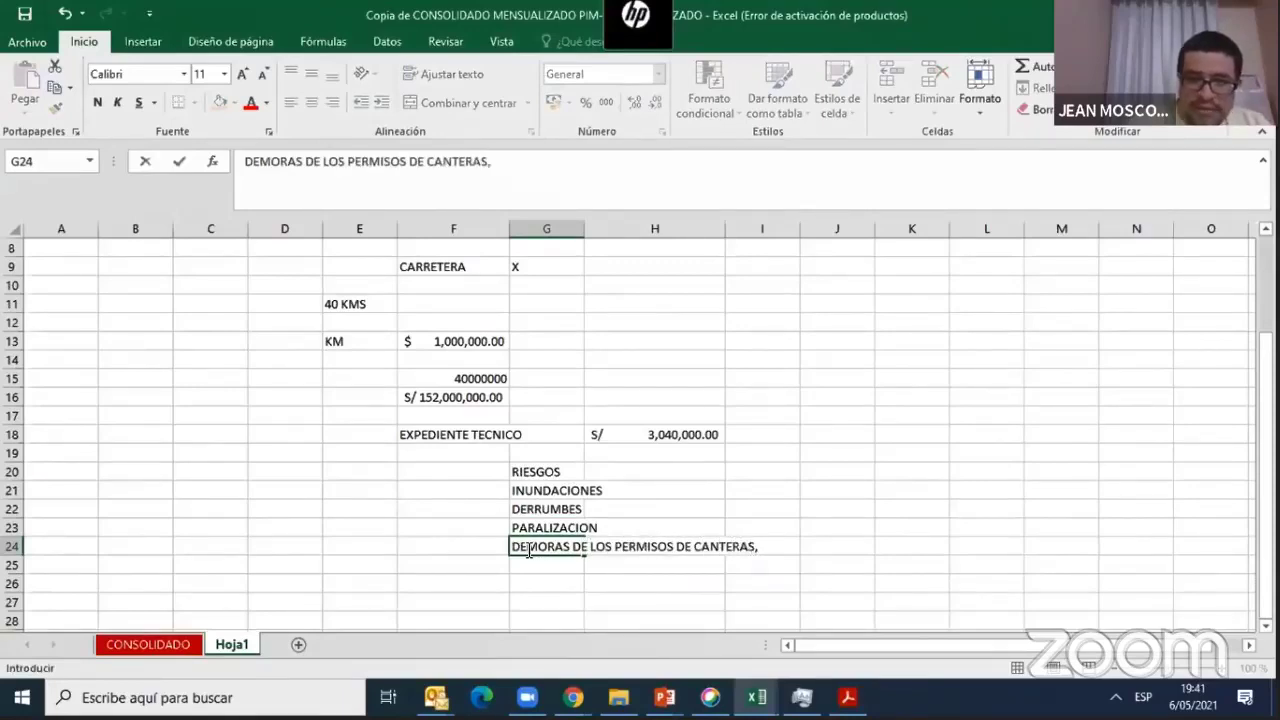
type("DM")
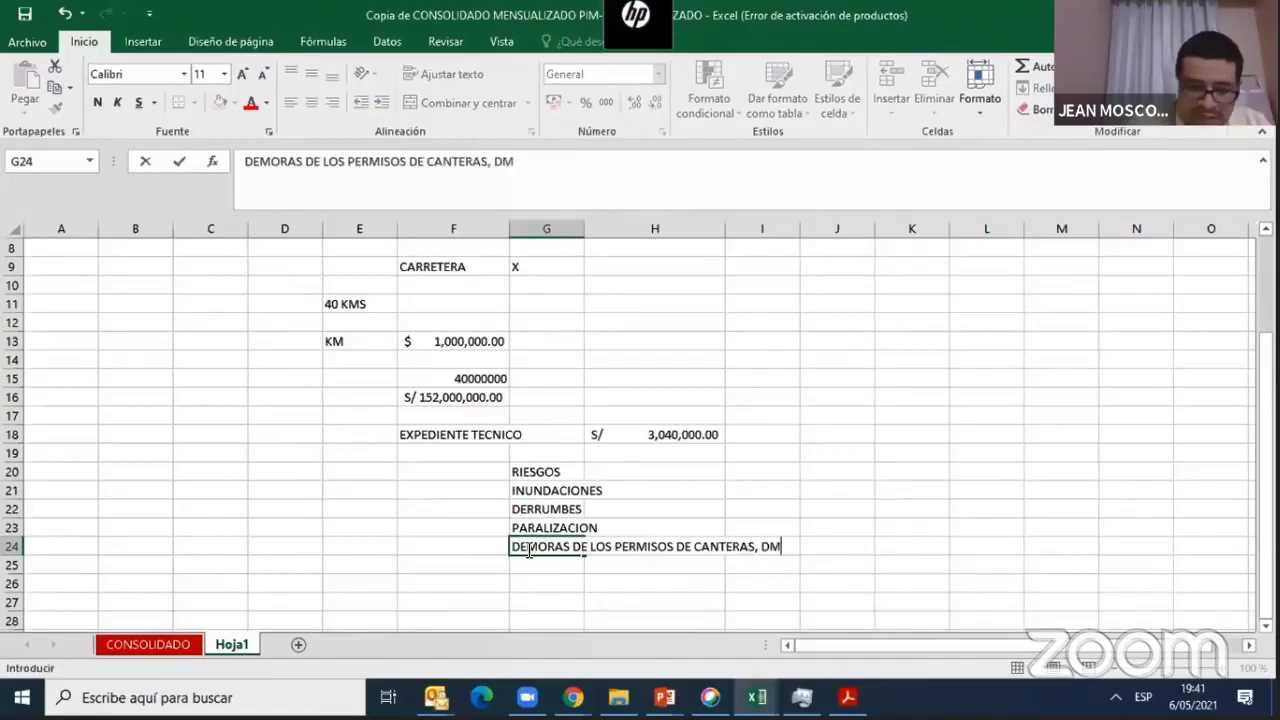
type("ES , PACRIOS")
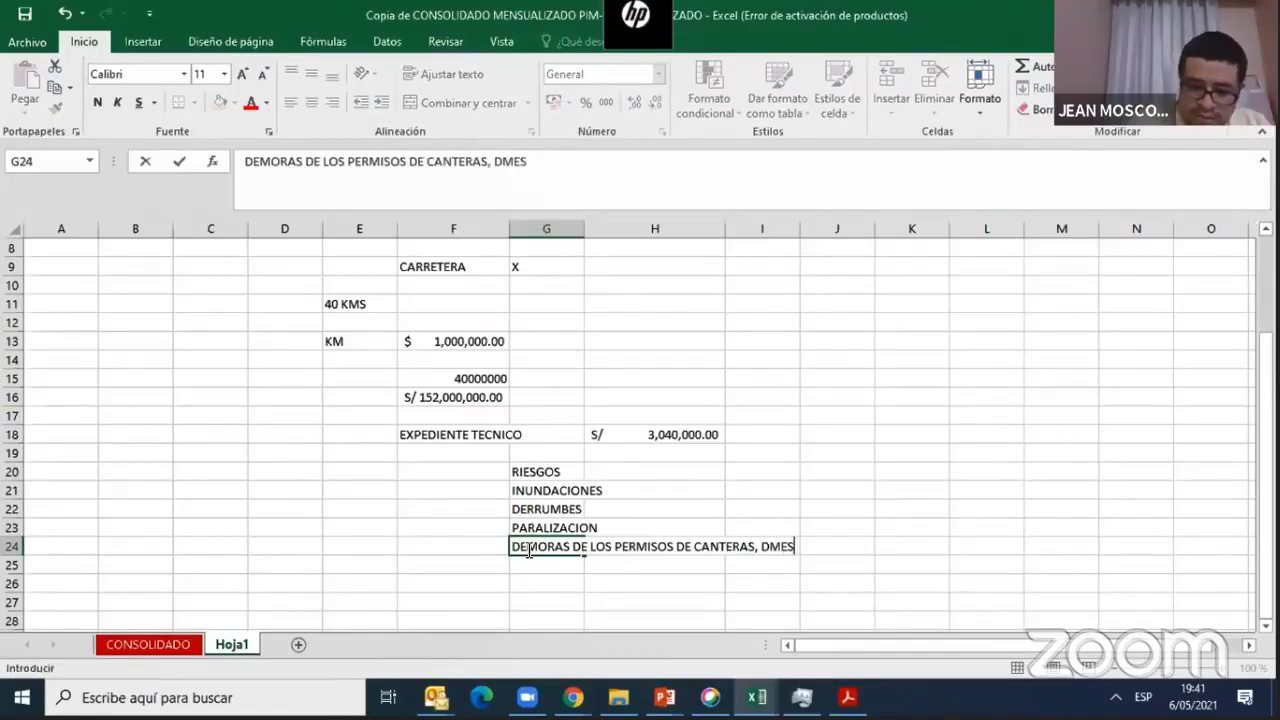
key("BackSpace")
key("BackSpace")
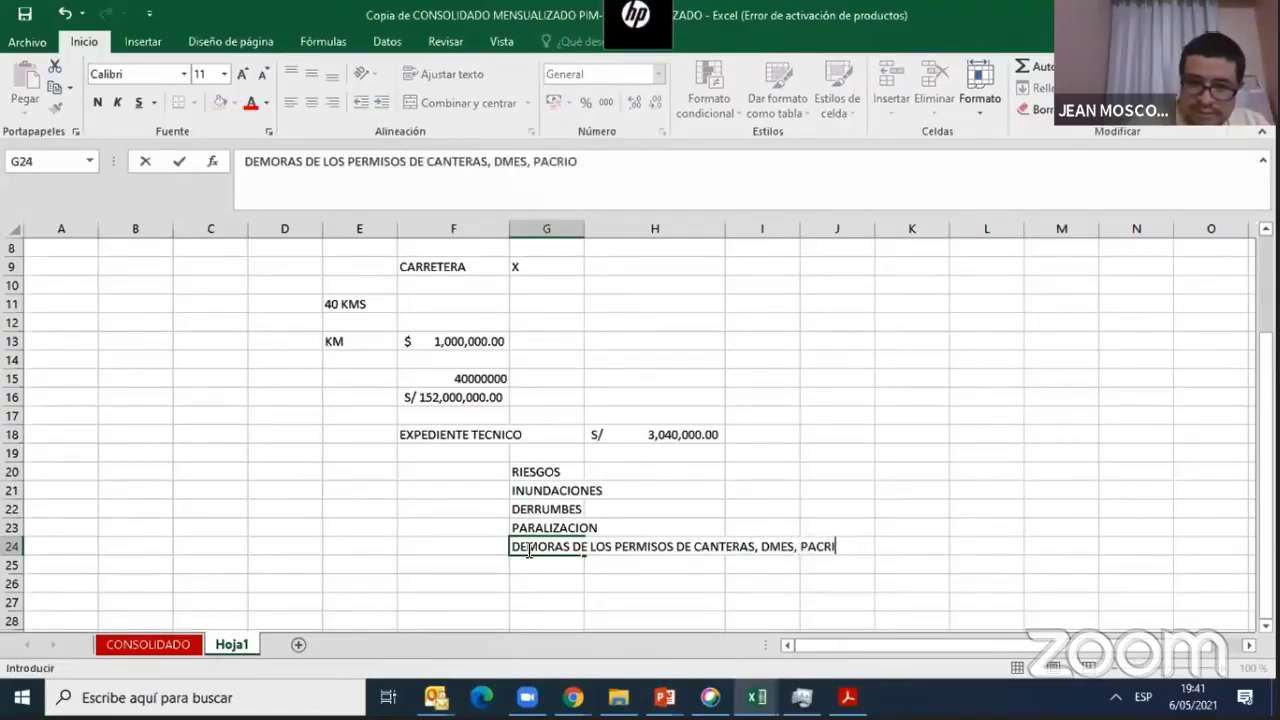
type("S,")
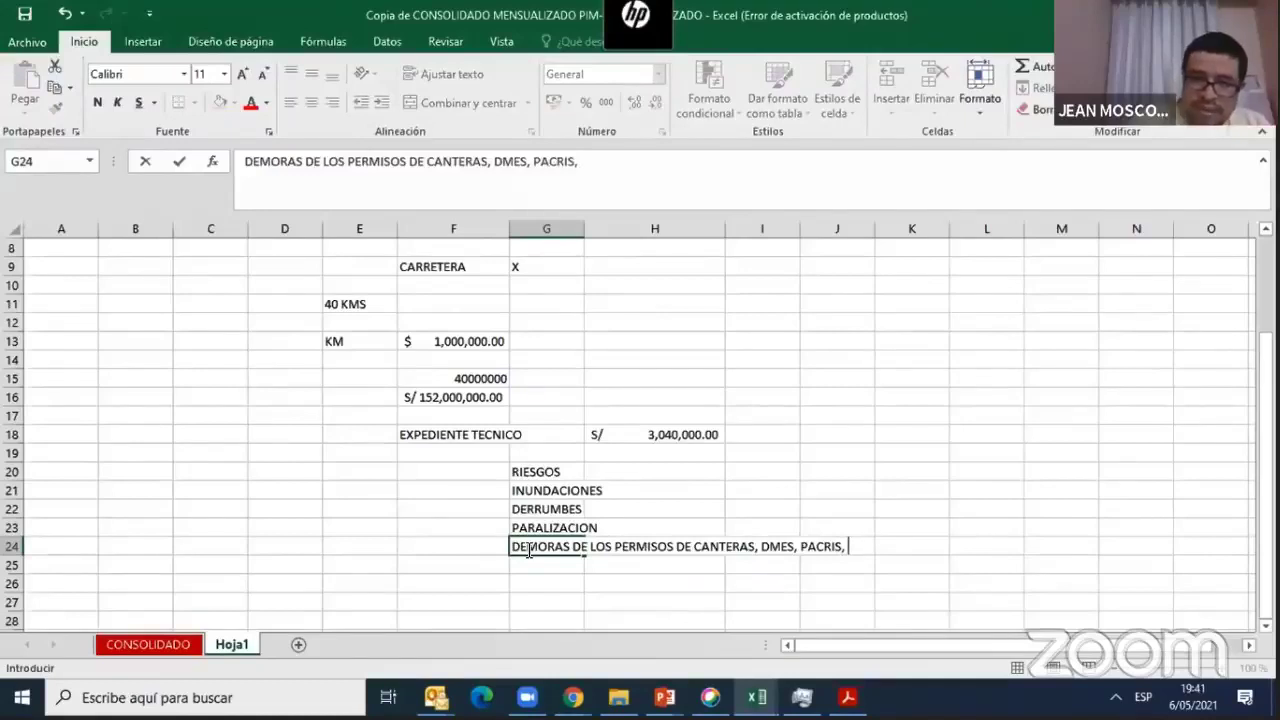
type(" SANEAMINETO")
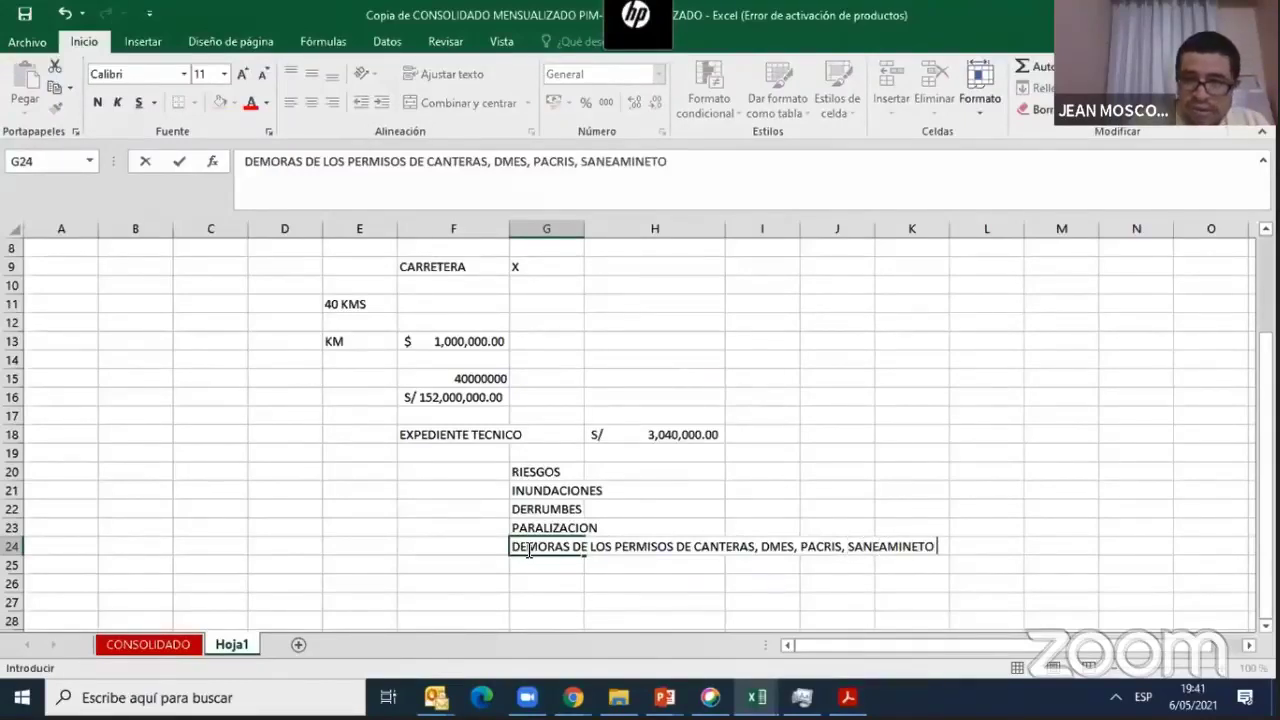
key("BackSpace")
key("BackSpace")
key("BackSpace")
key("BackSpace")
key("BackSpace")
key("BackSpace")
key("BackSpace")
key("BackSpace")
key("BackSpace")
key("BackSpace")
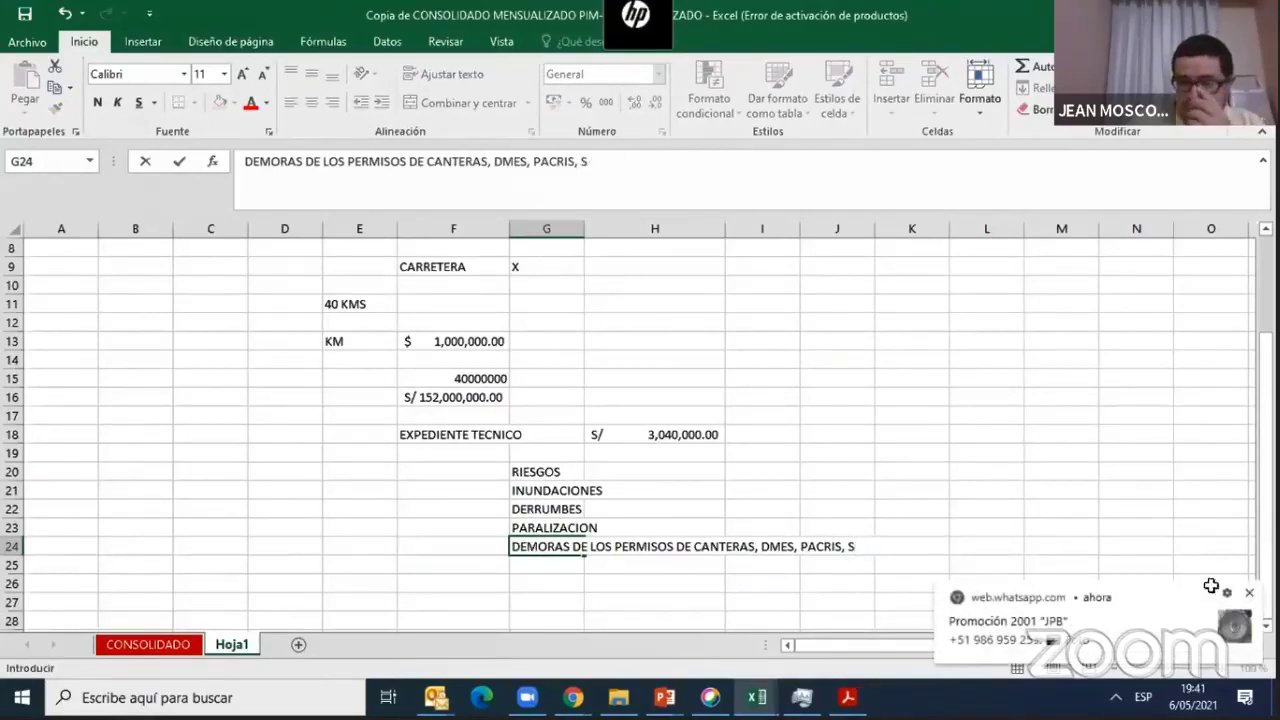
left_click(1248, 597)
key("BackSpace")
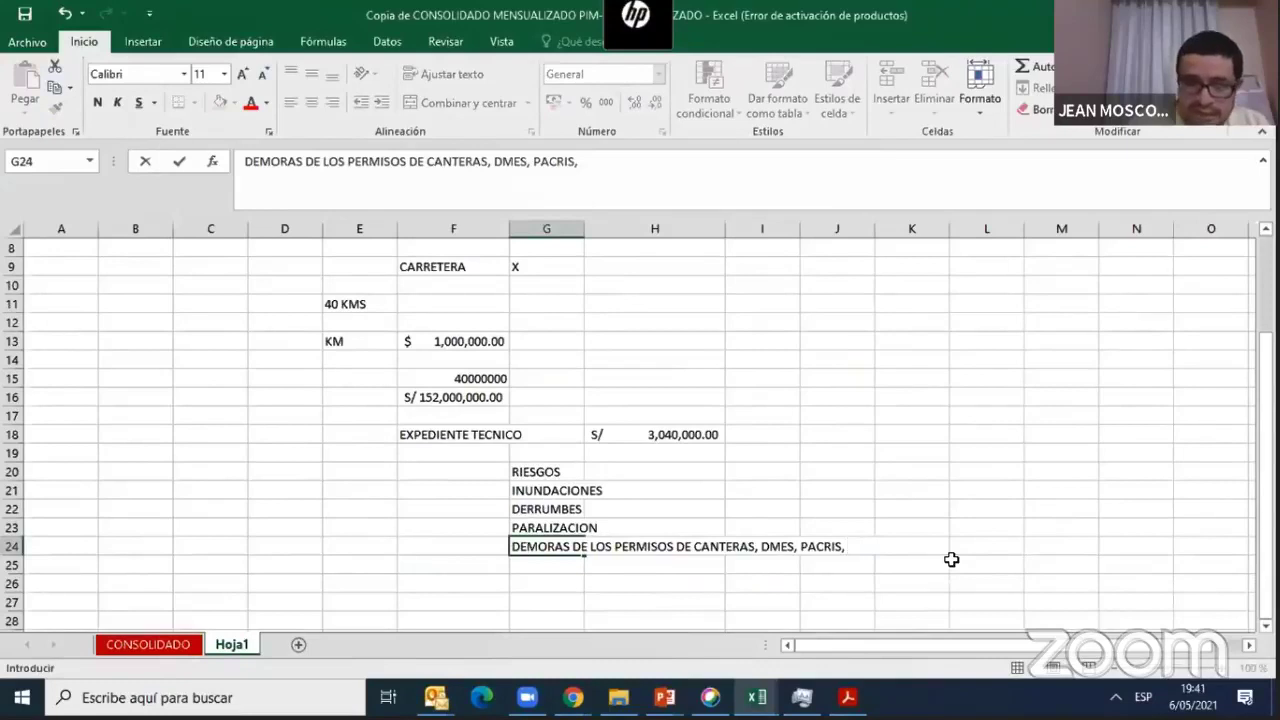
type("MABIENTALES")
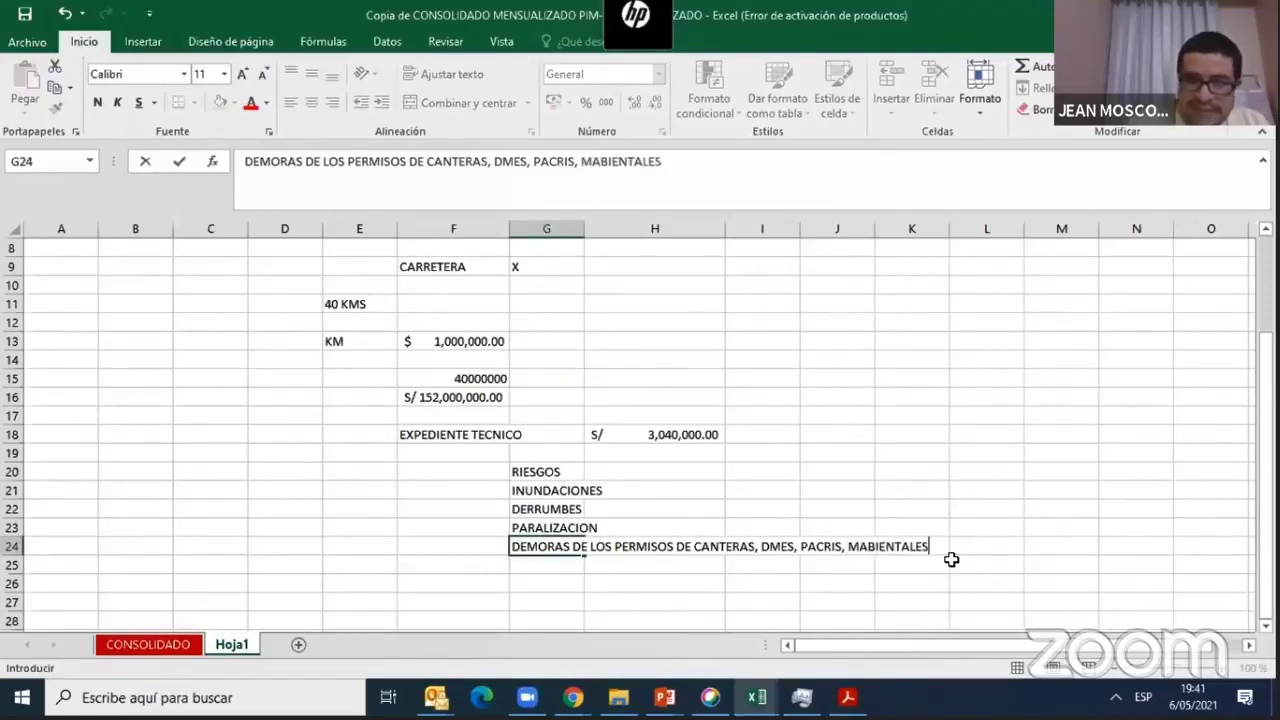
key("BackSpace")
key("BackSpace")
key("BackSpace")
key("BackSpace")
key("BackSpace")
key("BackSpace")
key("BackSpace")
key("BackSpace")
key("BackSpace")
key("BackSpace")
key("BackSpace")
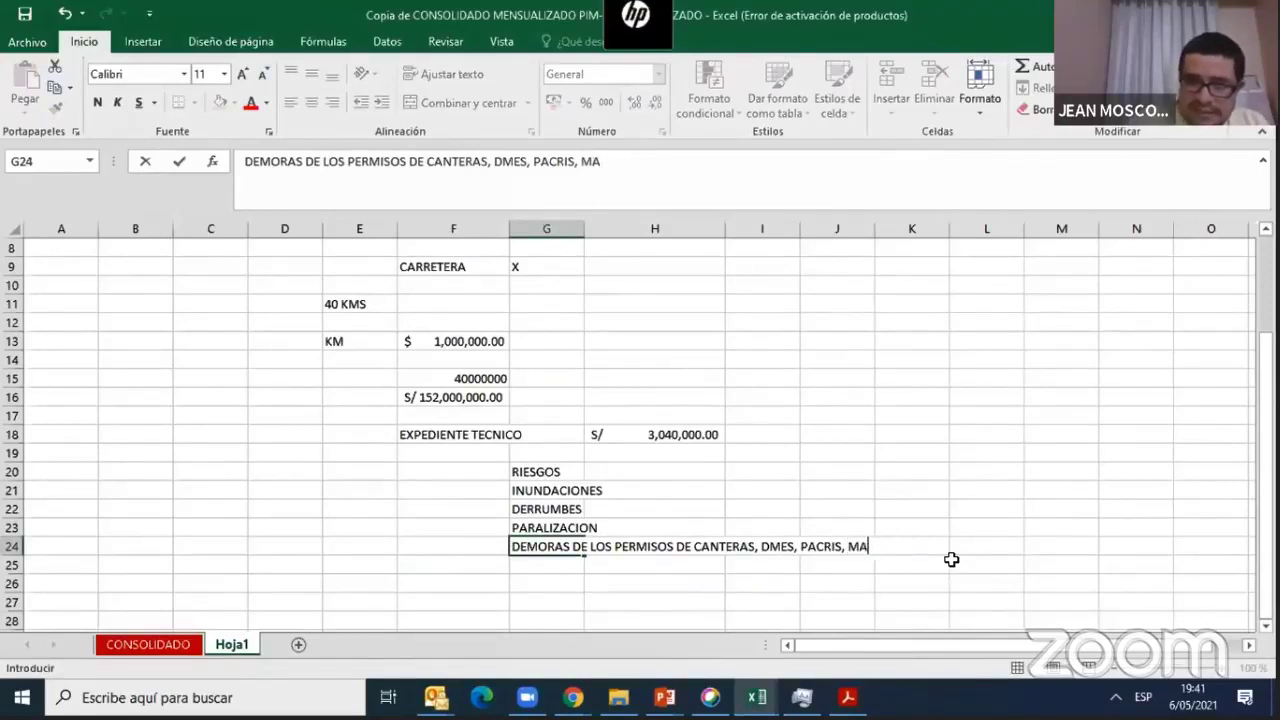
type("AMBIENTALES")
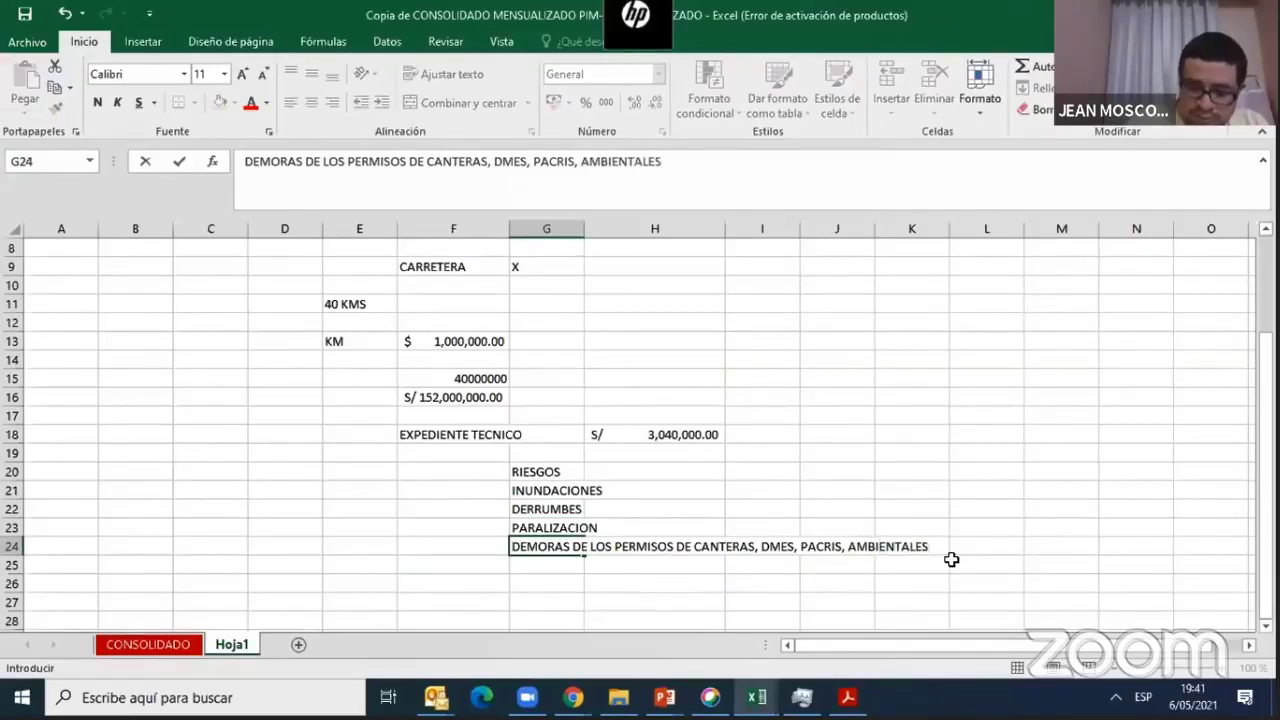
type(", M")
key("BackSpace")
key("BackSpace")
key("BackSpace")
key("BackSpace")
key("BackSpace")
key("BackSpace")
key("BackSpace")
key("BackSpace")
key("BackSpace")
key("BackSpace")
key("BackSpace")
key("BackSpace")
key("BackSpace")
key("BackSpace")
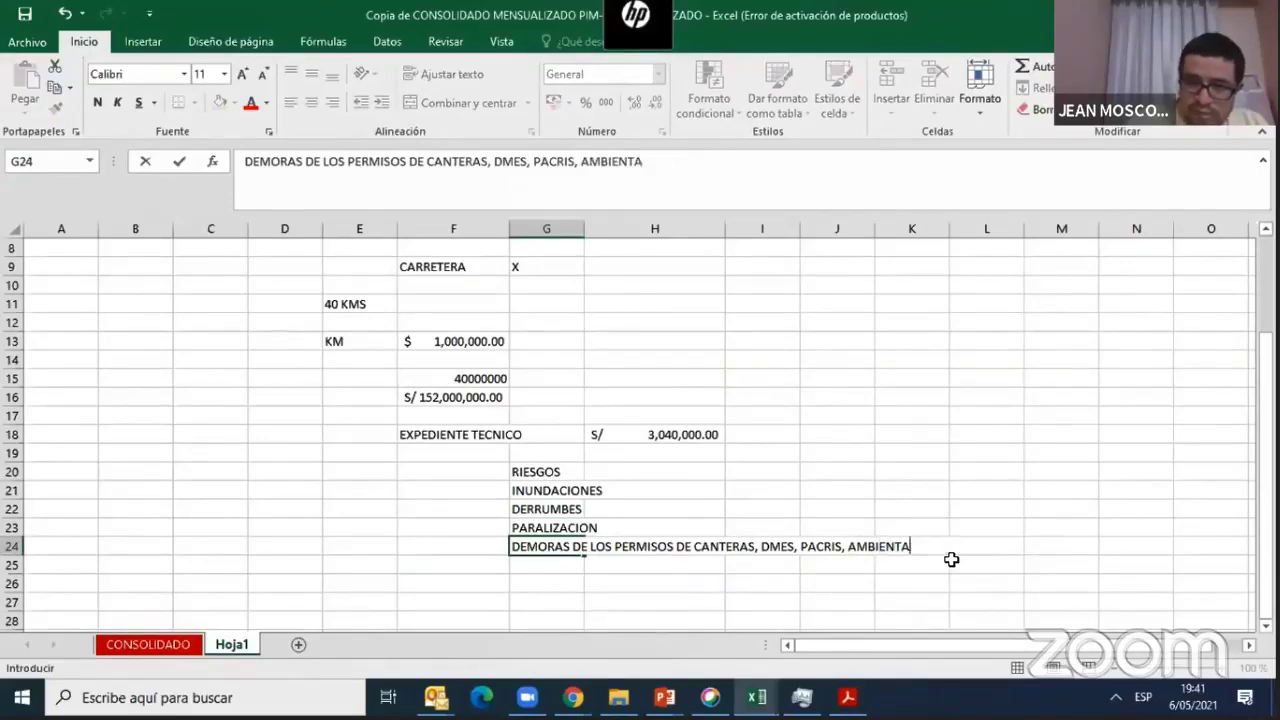
Step: Complete the permit-delay risk in cell G24 by adding MINAMB, MINCUL to the end of its list
type("MINAM")
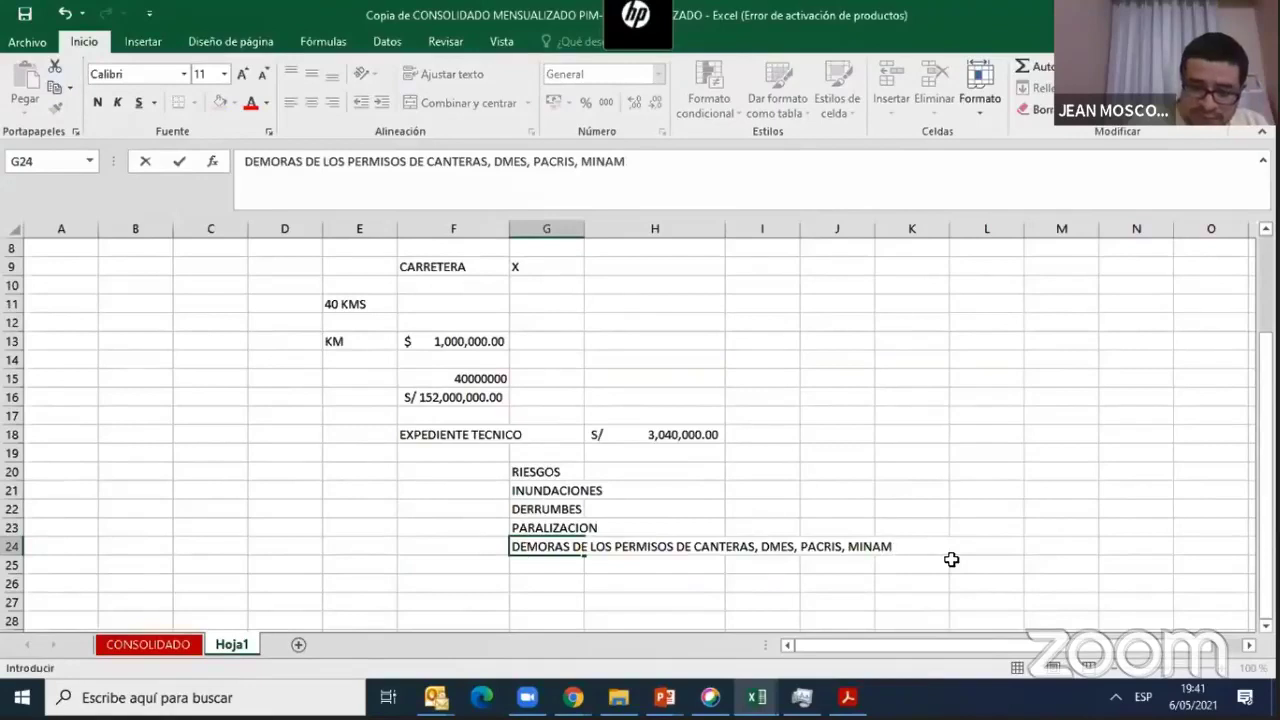
type("B, MINCUL")
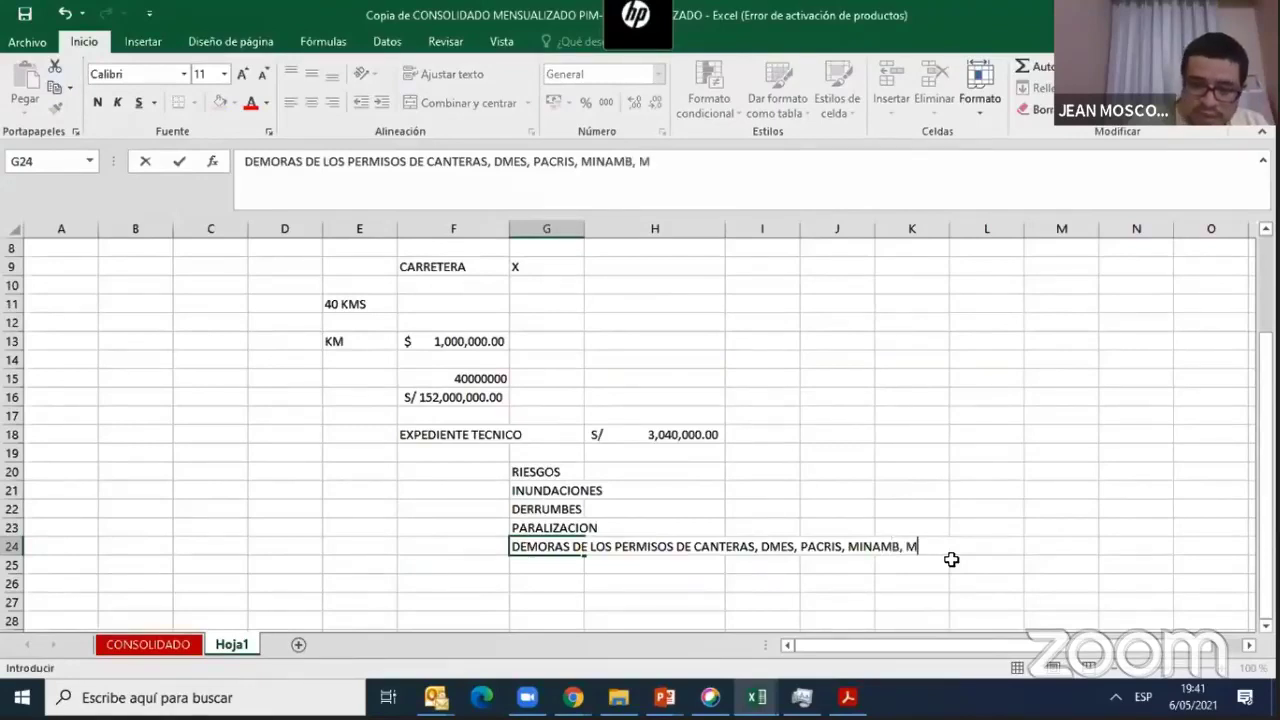
left_click(895, 508)
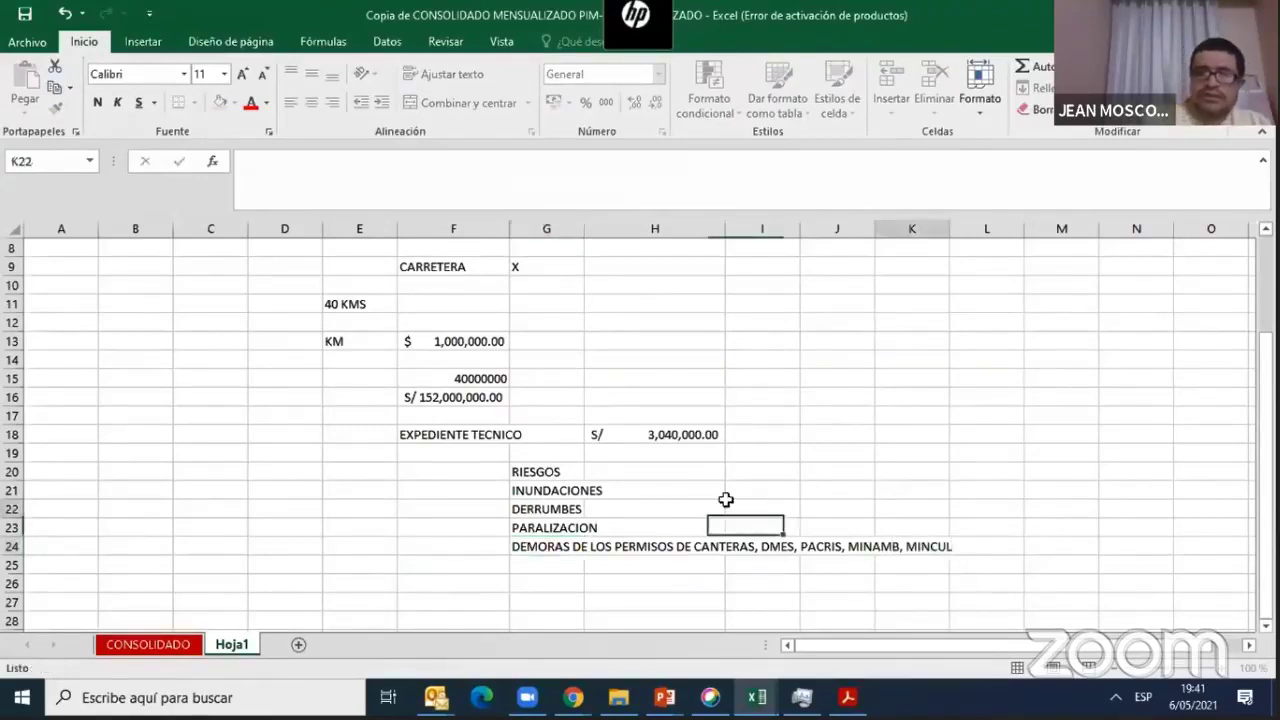
Step: Enter the risk levels RIESGO ALTO in cell G26 and RIESGO MEDIO in cell G27
left_click(555, 583)
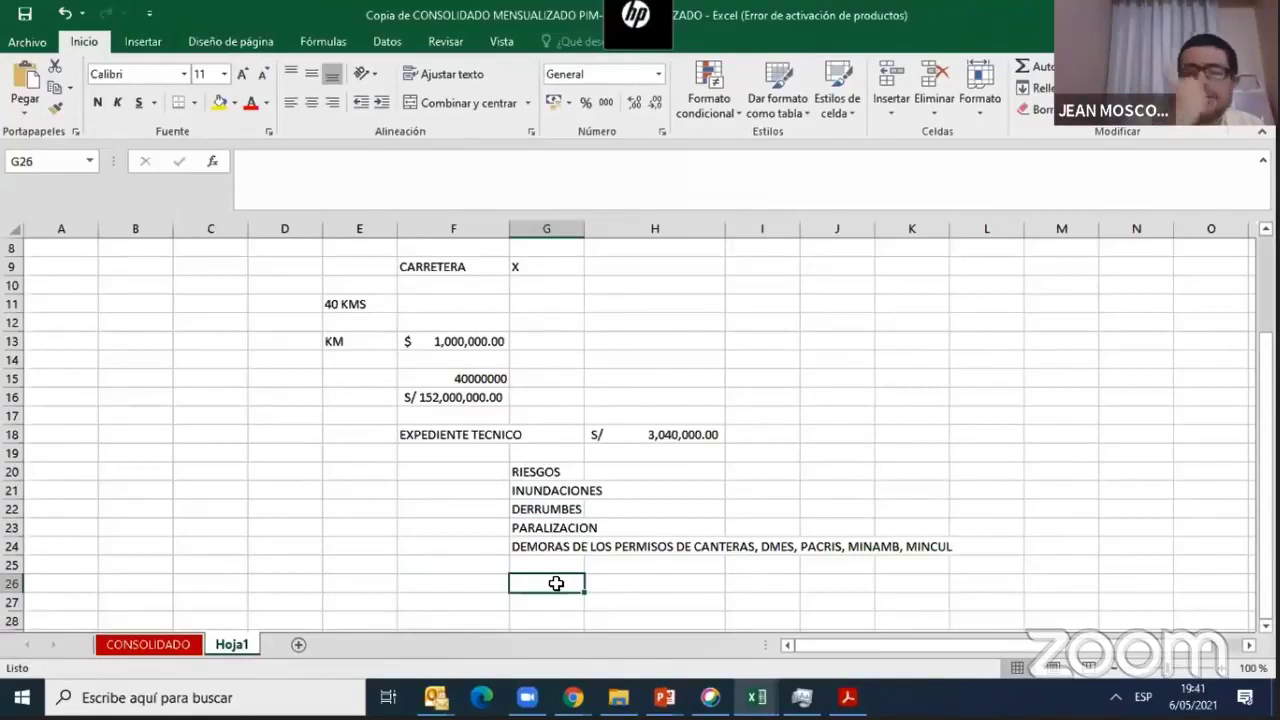
type("RIES")
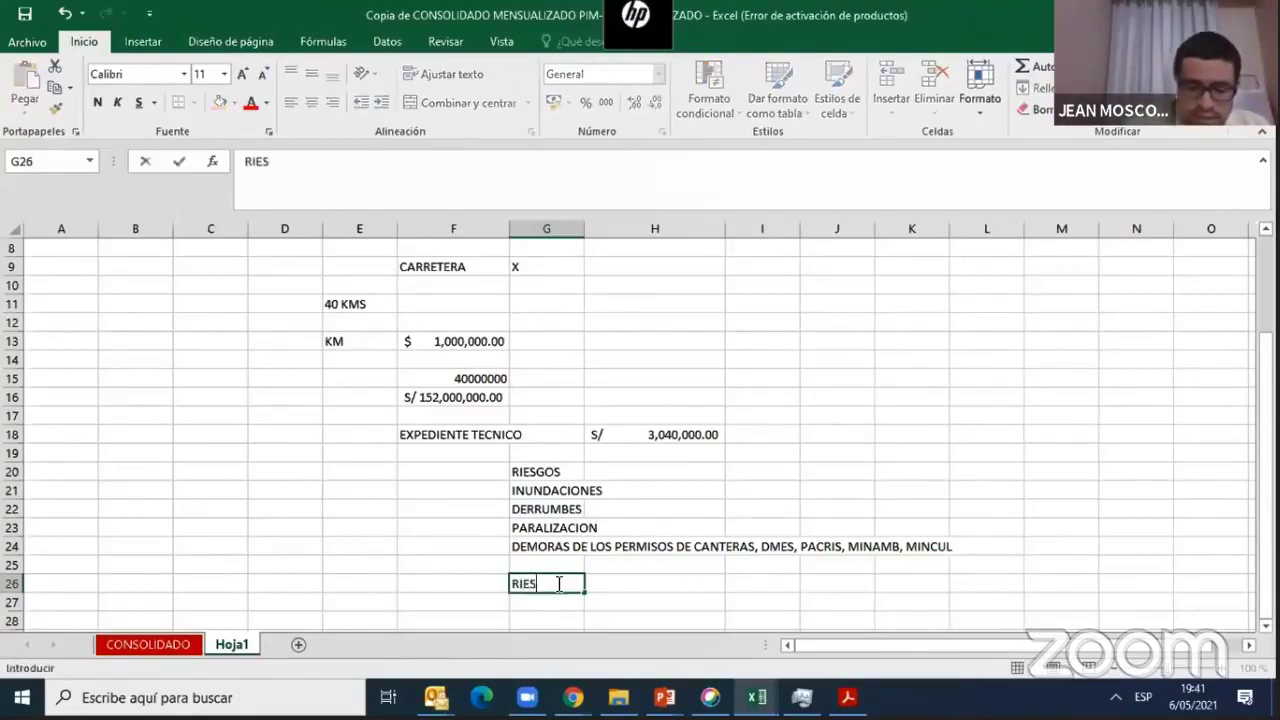
type("GO ALTO")
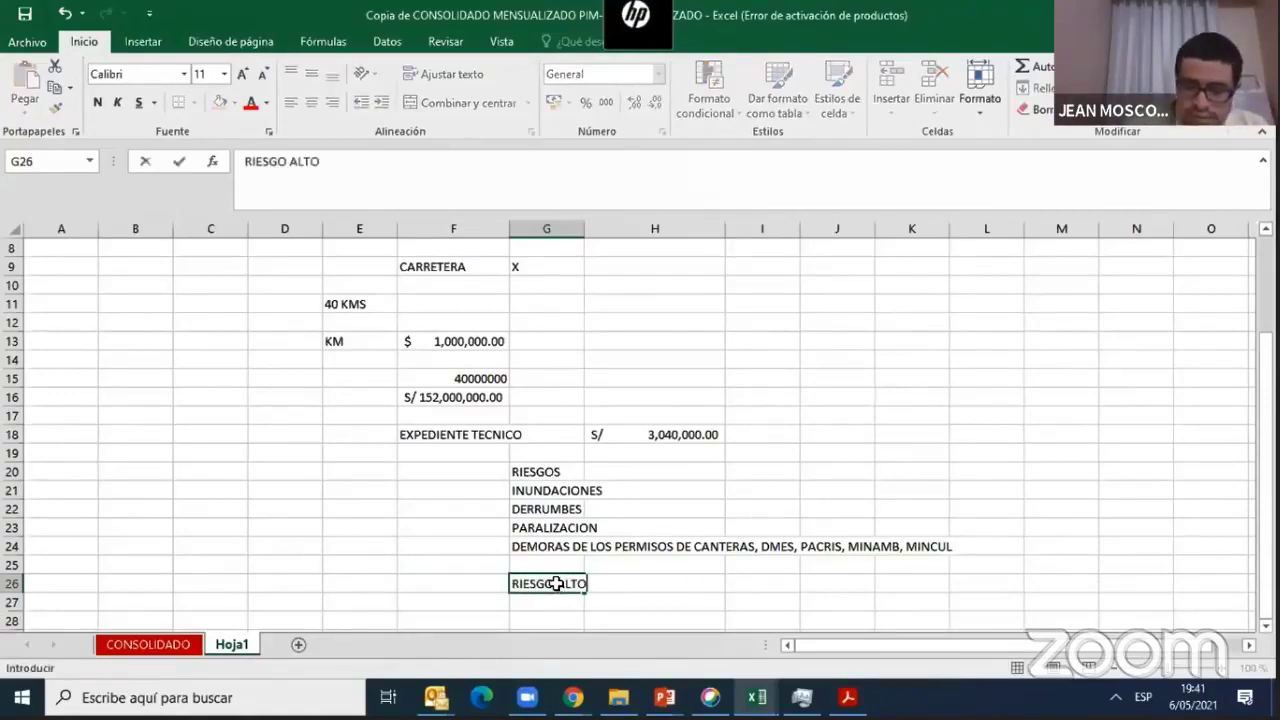
key("Return")
type("RIESGO MEDIO")
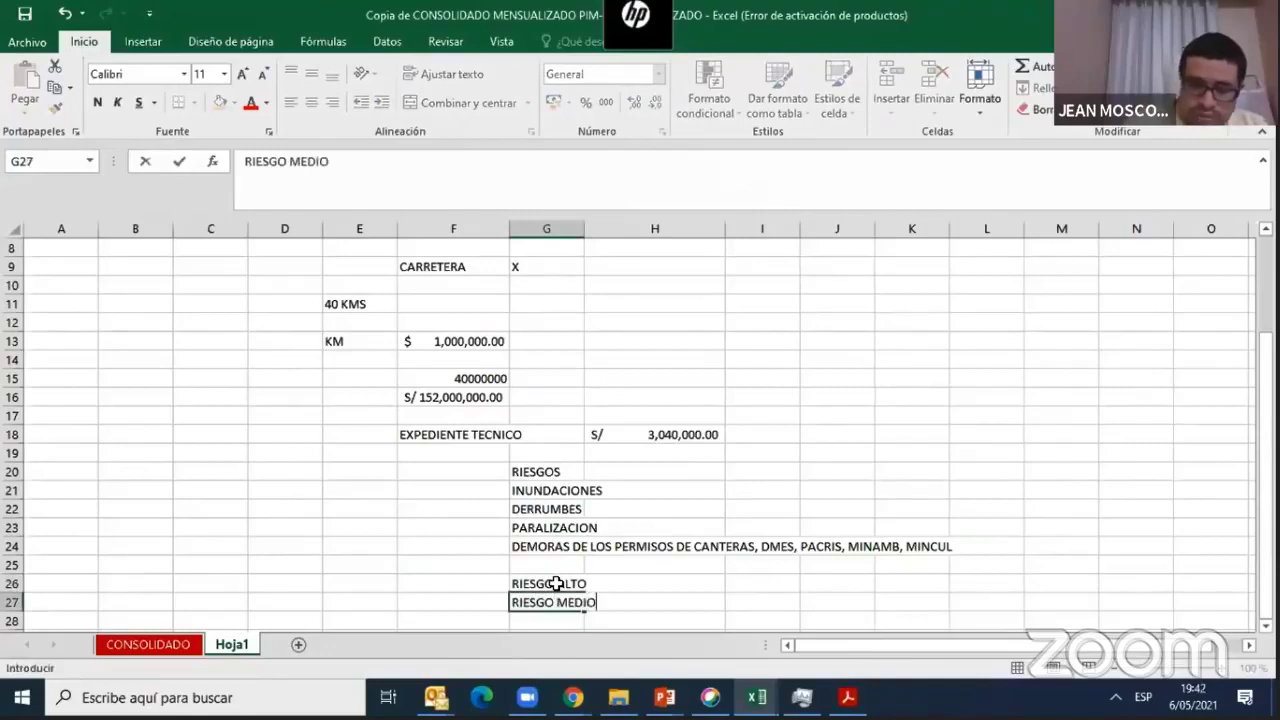
key("Return")
Step: Enter the third risk level, RIESGO BAJO, in cell G28
type("7RIES")
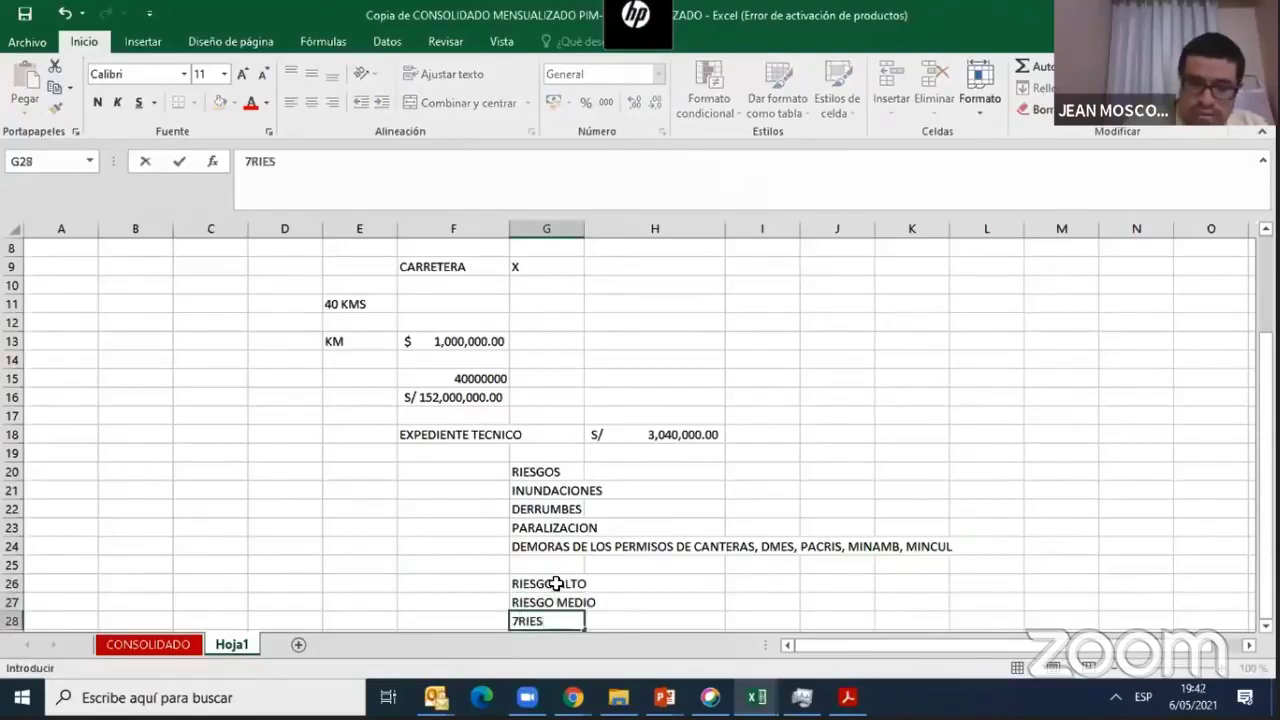
type("GO")
key("BackSpace")
key("BackSpace")
key("BackSpace")
key("BackSpace")
key("BackSpace")
key("BackSpace")
key("BackSpace")
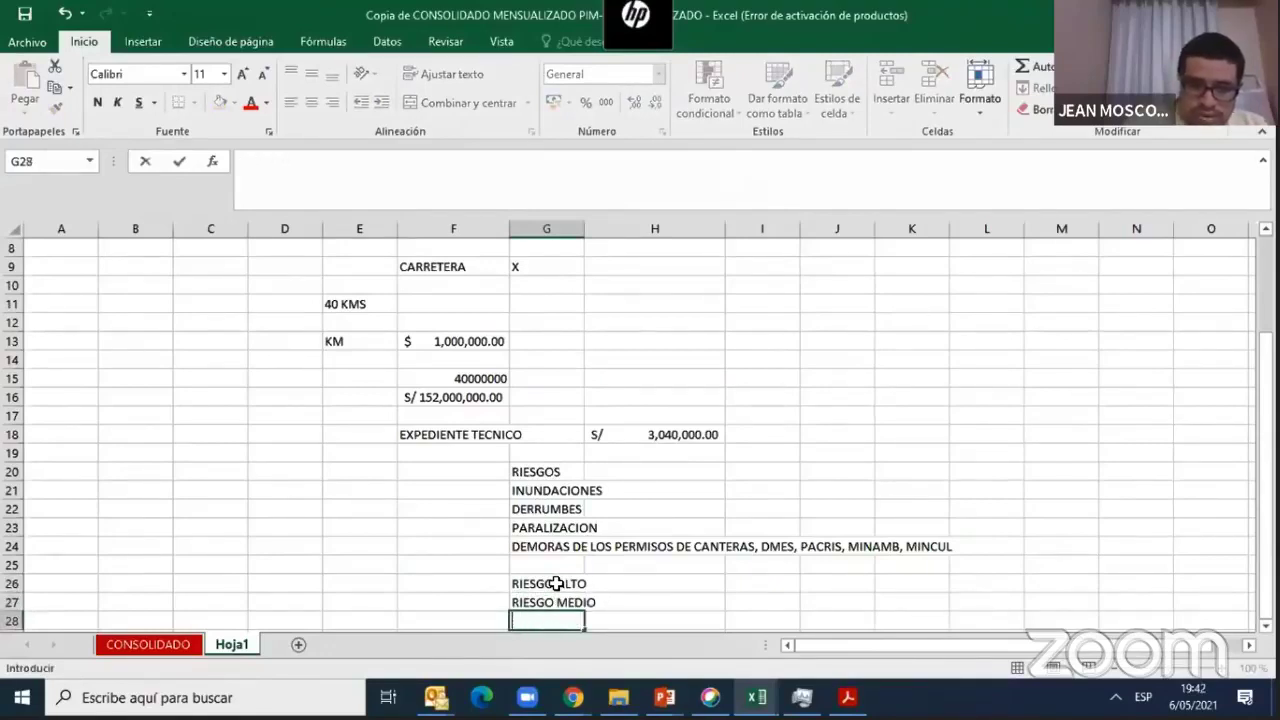
type("RIESGO BAJO")
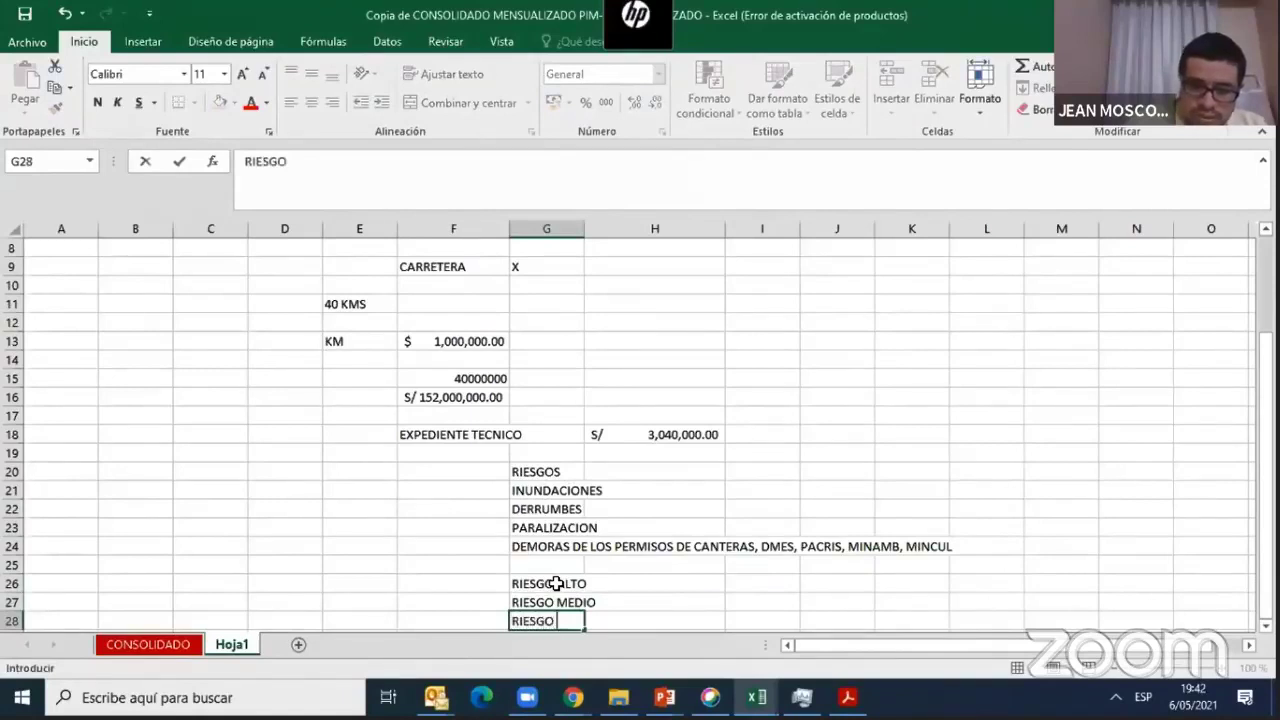
Step: Enter 30 % MC in cell I26 as the percentage for RIESGO ALTO
left_click(765, 585)
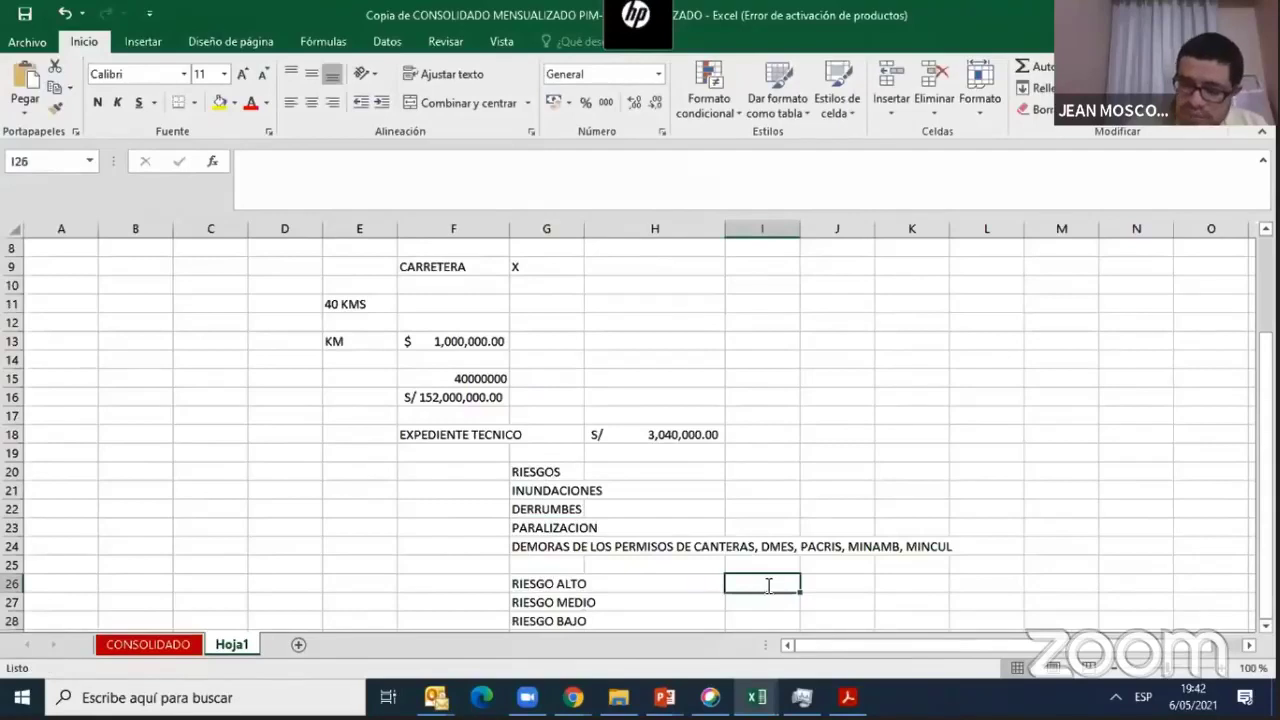
type("15")
key("BackSpace")
key("BackSpace")
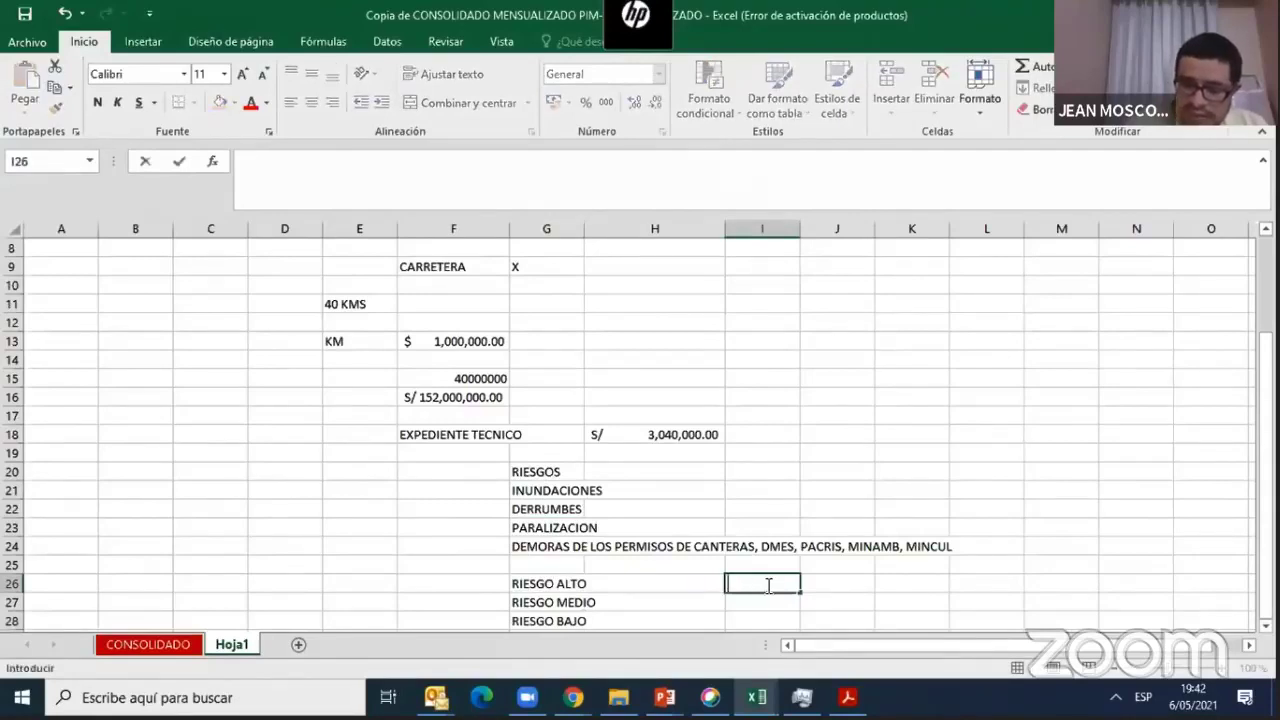
type("30 %")
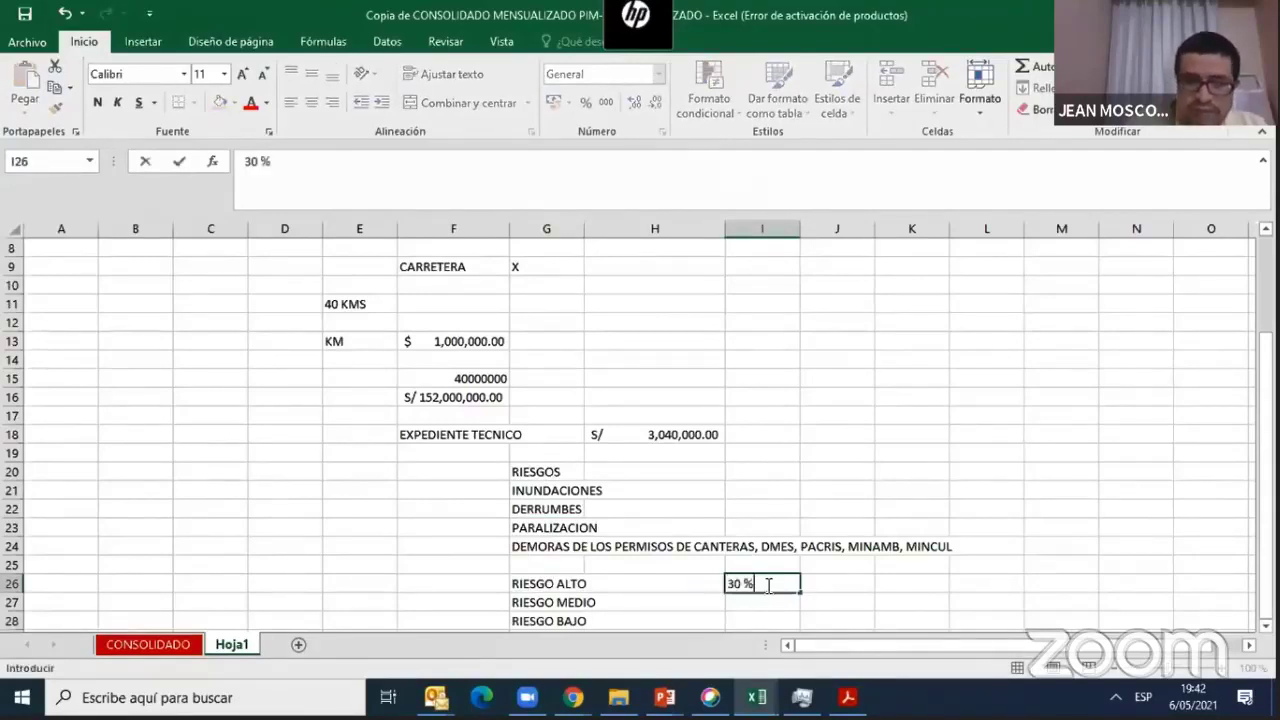
type(" MC")
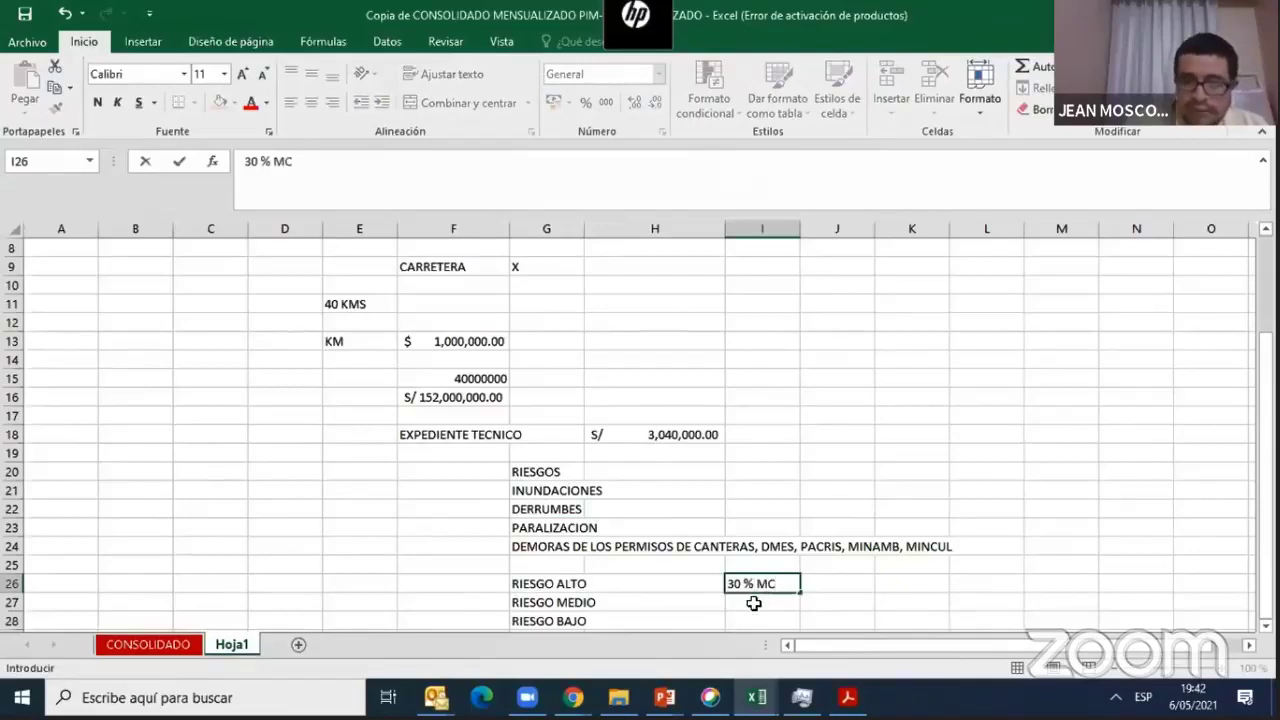
Step: Enter 15% MC in cell I27 as the percentage for RIESGO MEDIO
left_click(754, 603)
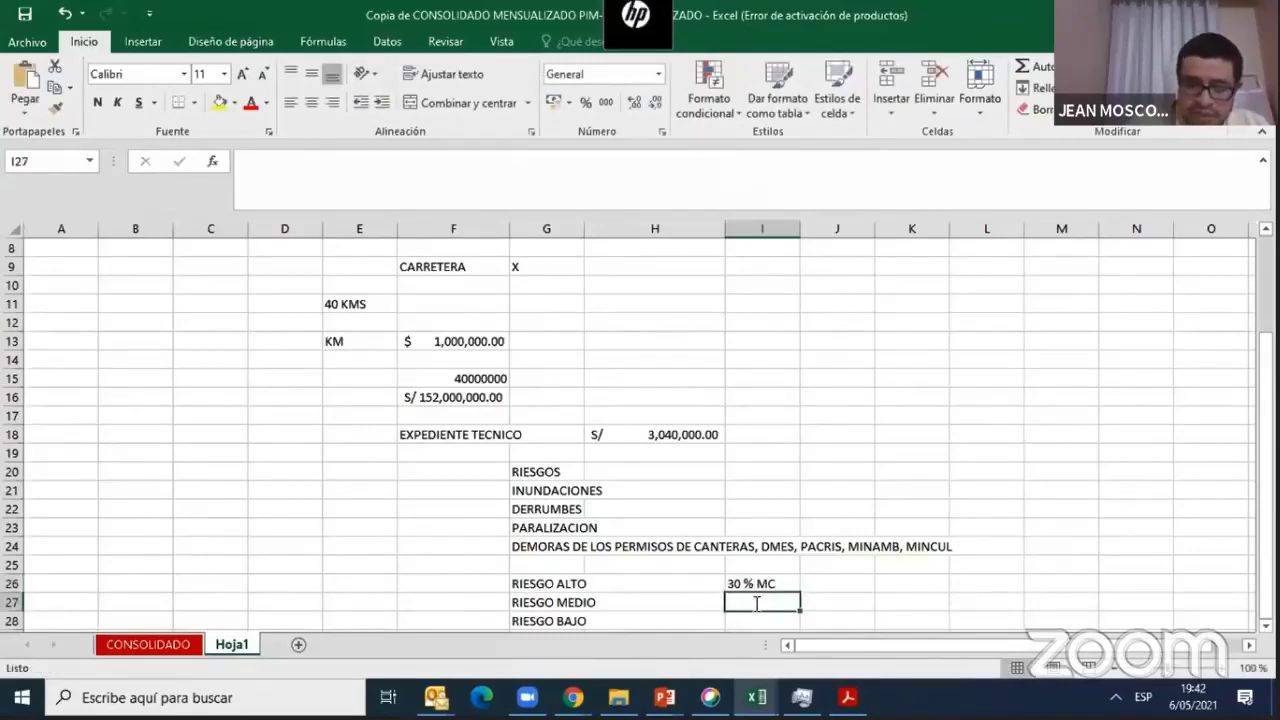
type("105% MC")
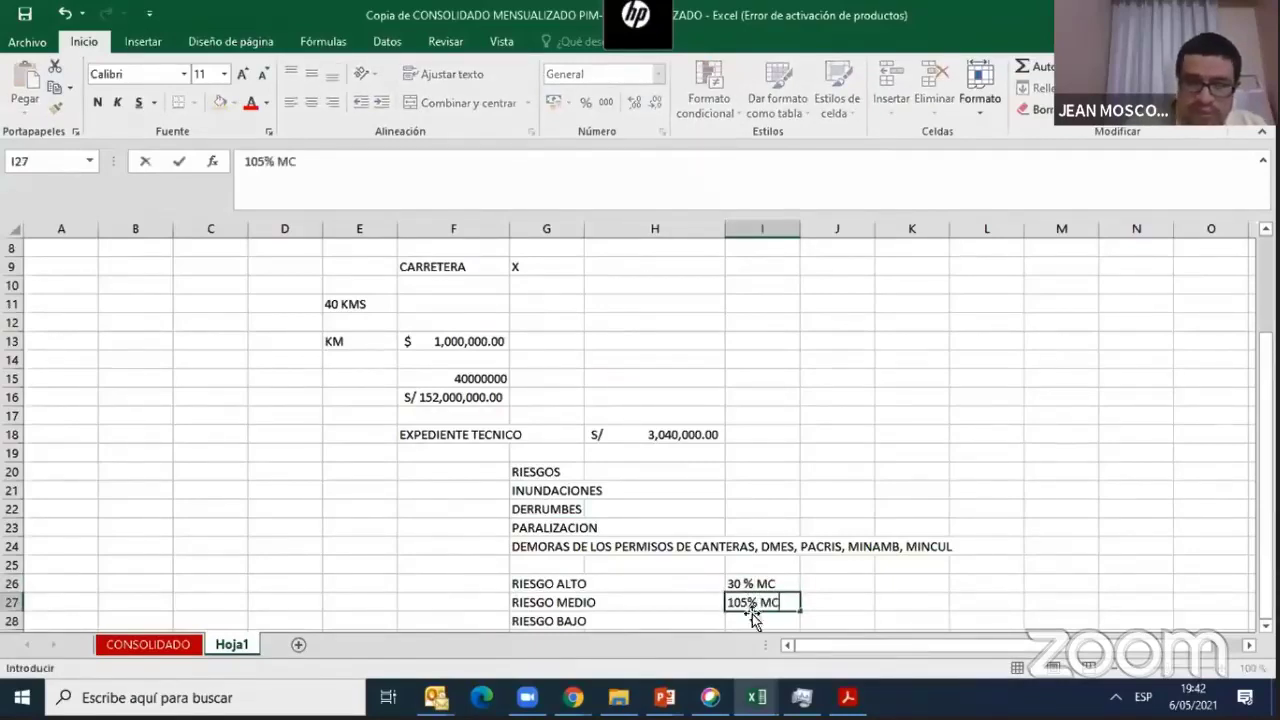
key("BackSpace")
key("BackSpace")
key("BackSpace")
key("BackSpace")
key("BackSpace")
key("BackSpace")
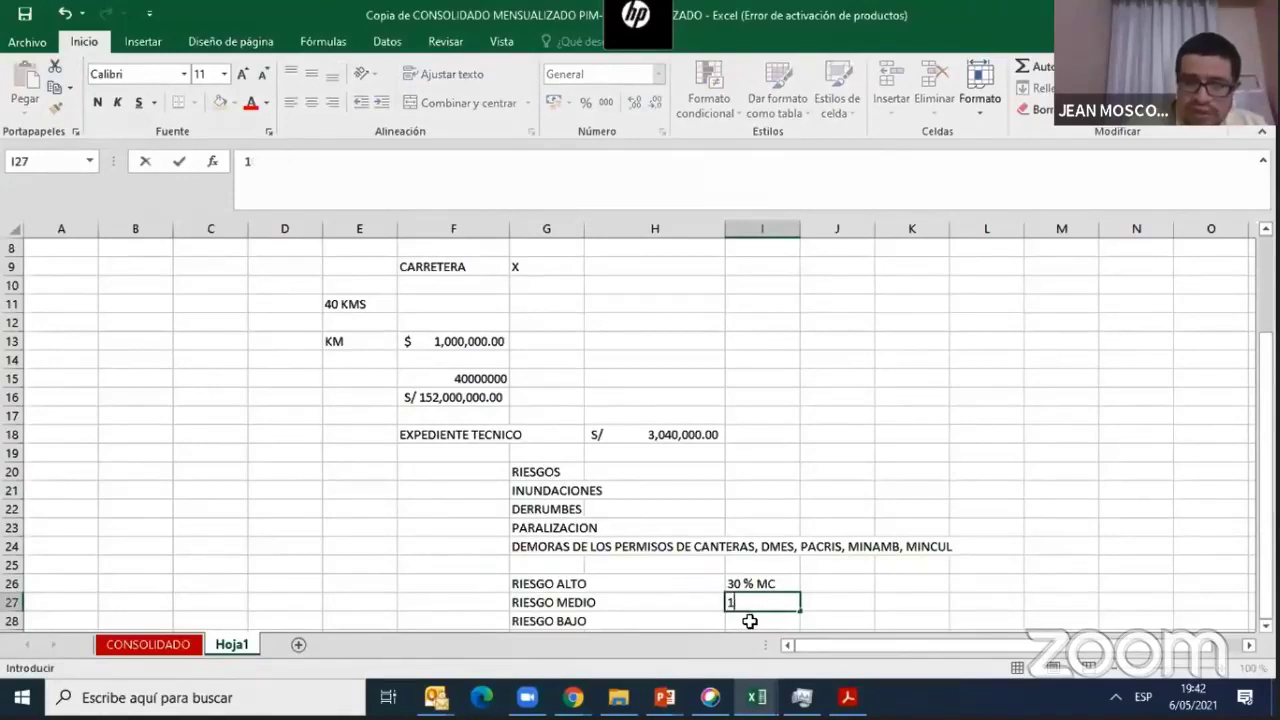
type("5")
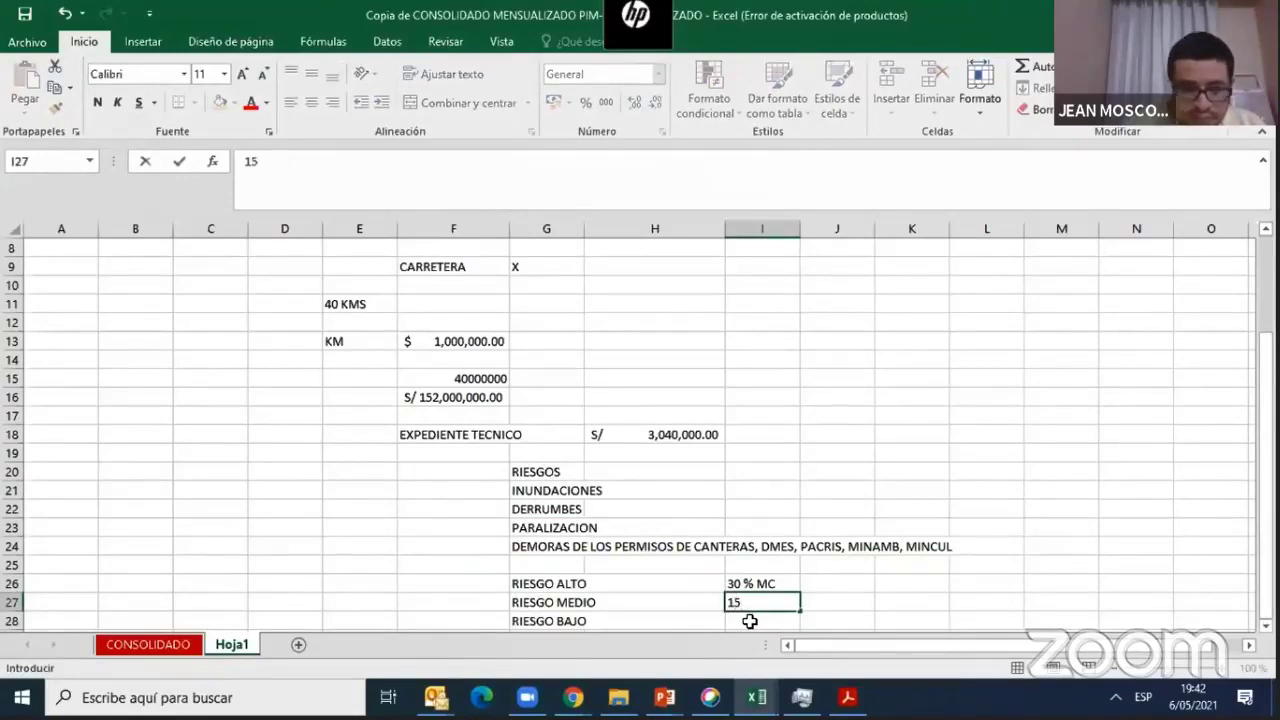
type("% M")
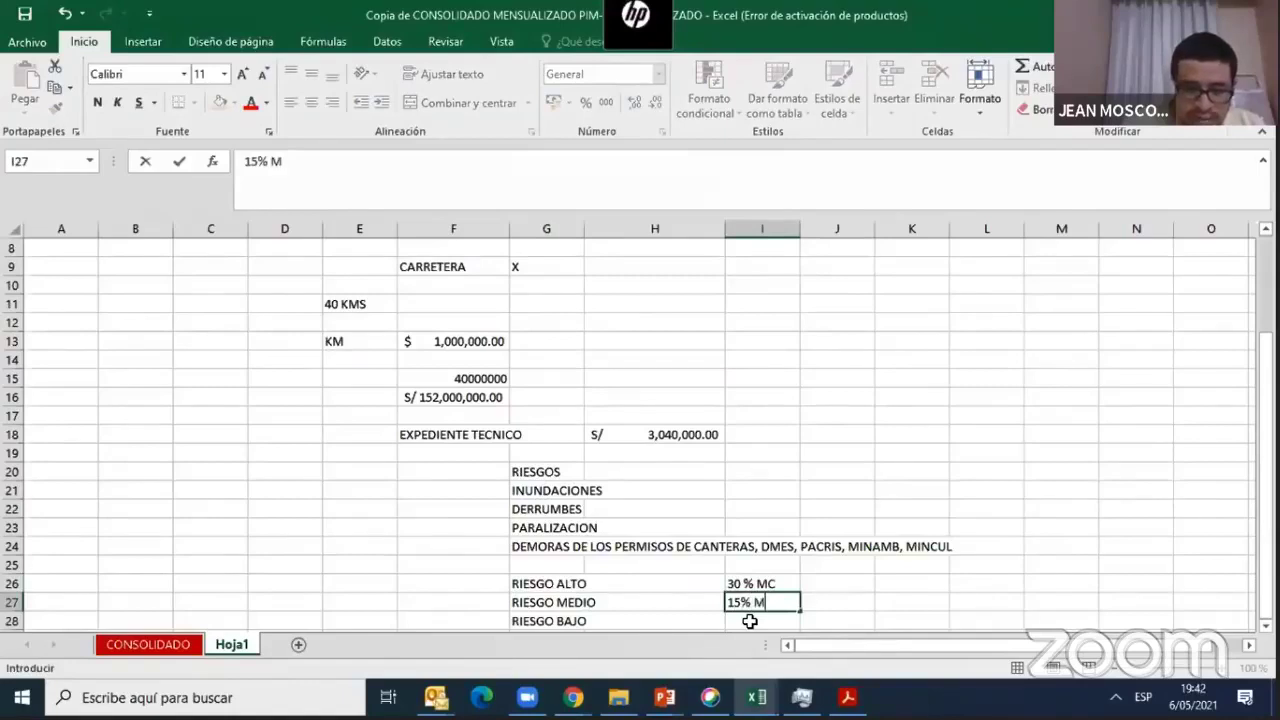
type("C")
key("Return")
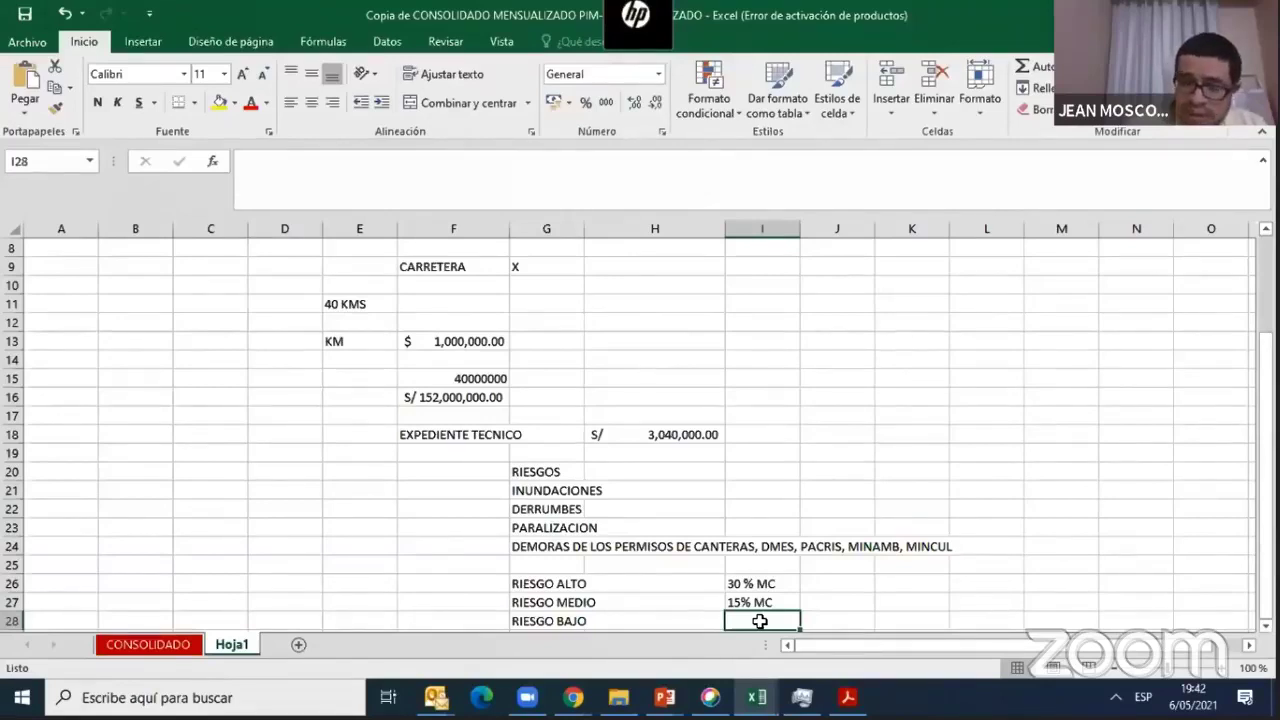
Step: Enter 10 % MC in cell I28 as the percentage for RIESGO BAJO
type("10")
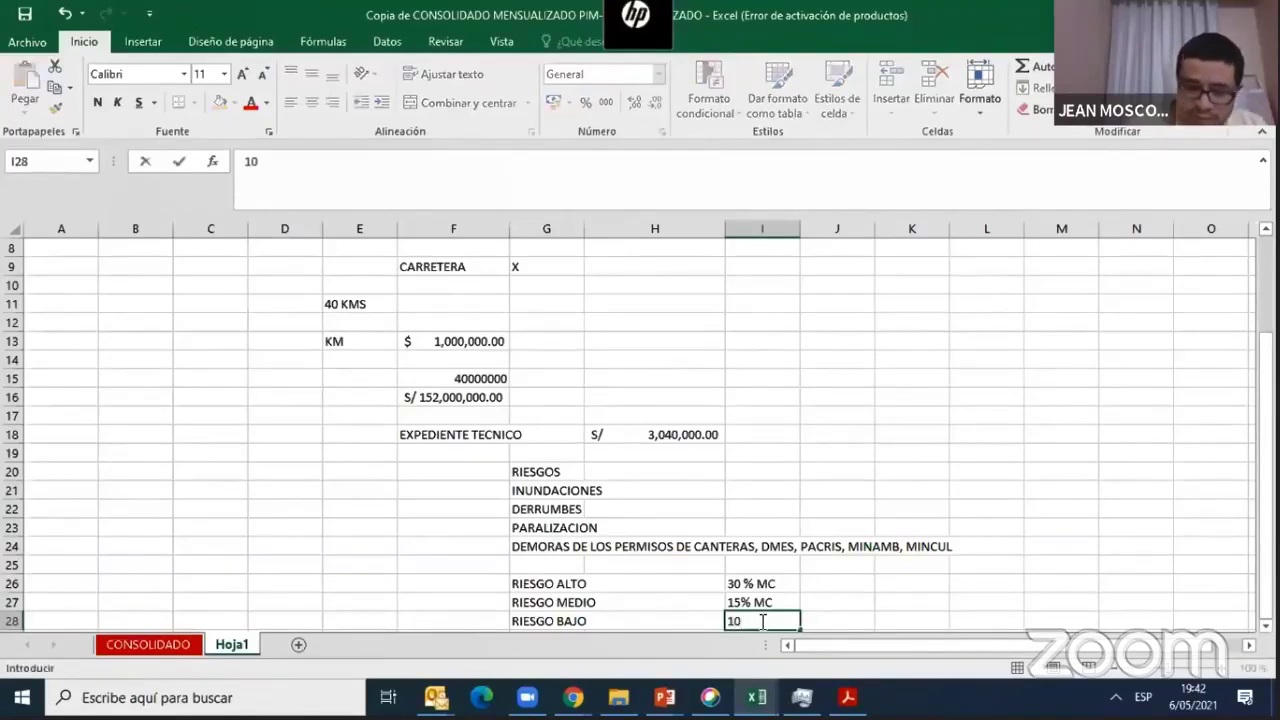
type(" %")
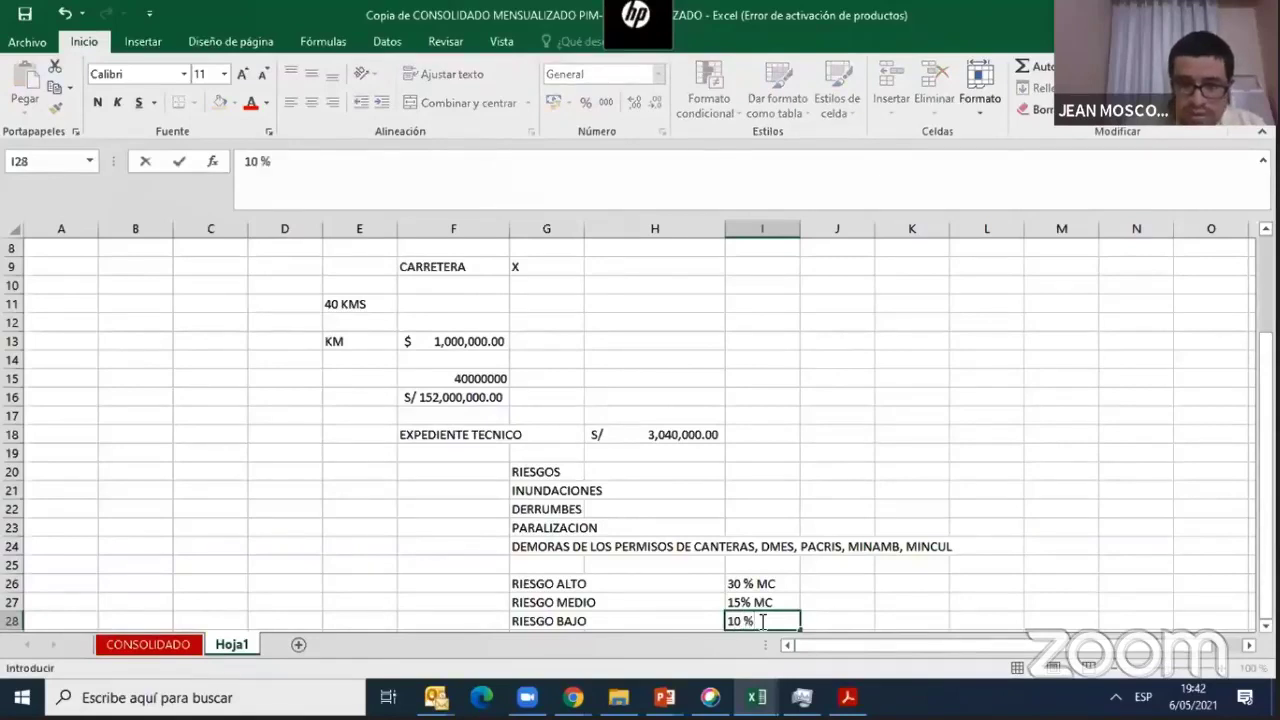
type(" MC")
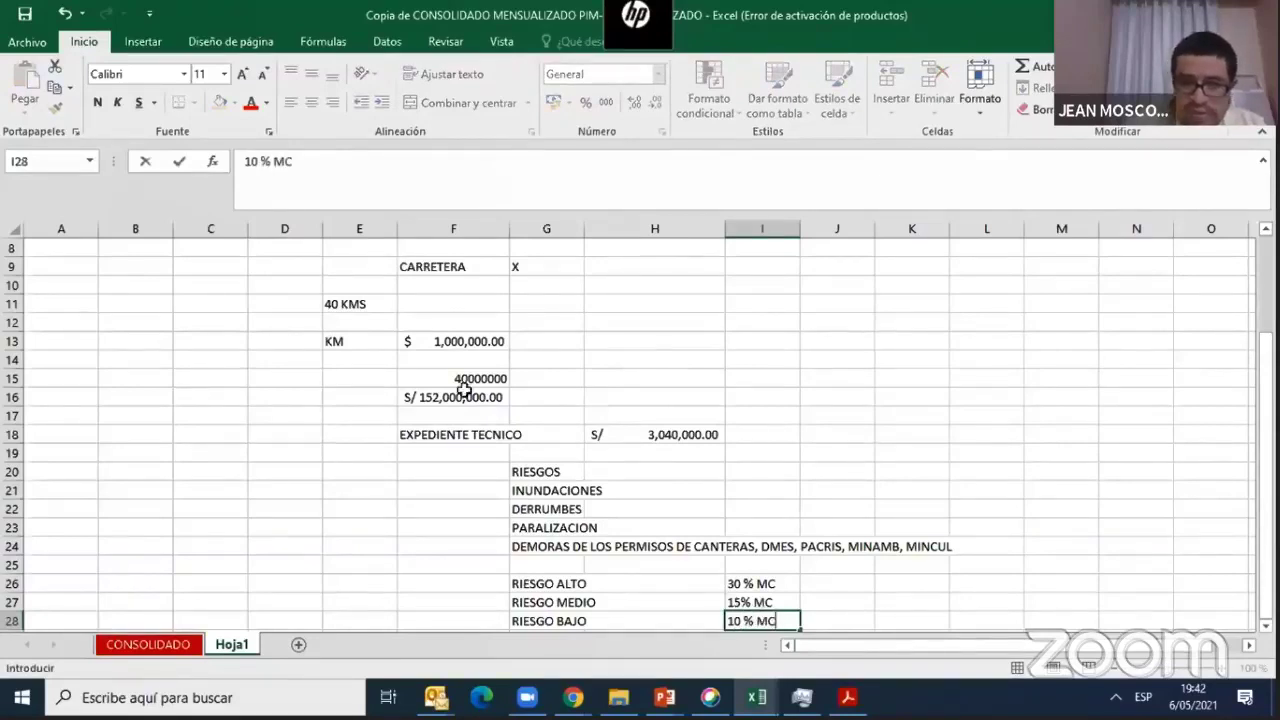
key("Up")
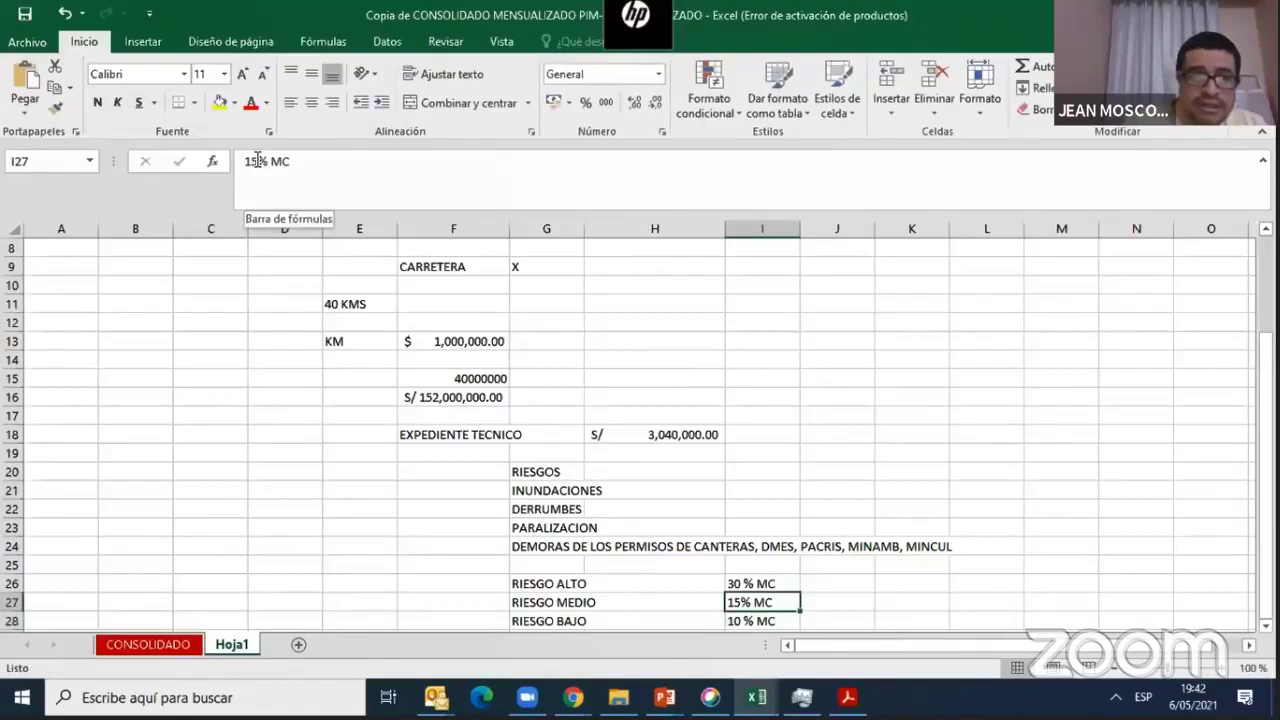
Step: Change the RIESGO MEDIO percentage in cell I27 to 20% MC
left_click(257, 161)
key("BackSpace")
key("BackSpace")
type("20")
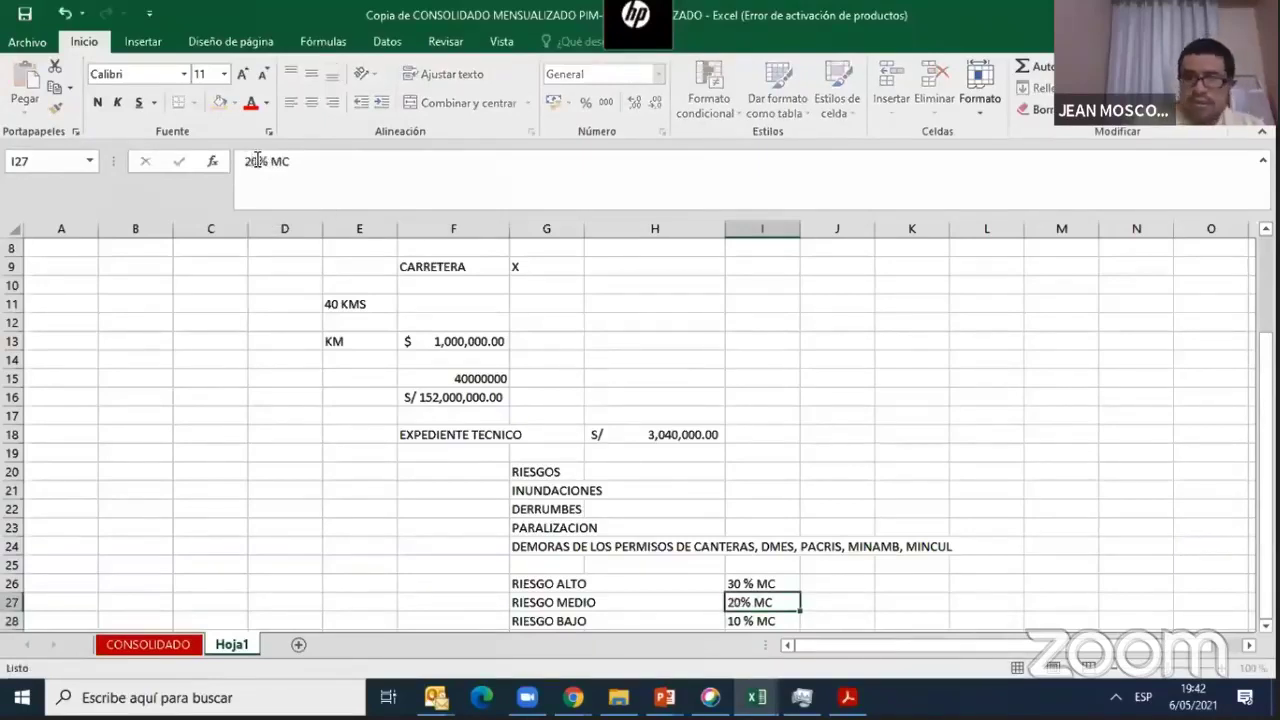
key("Return")
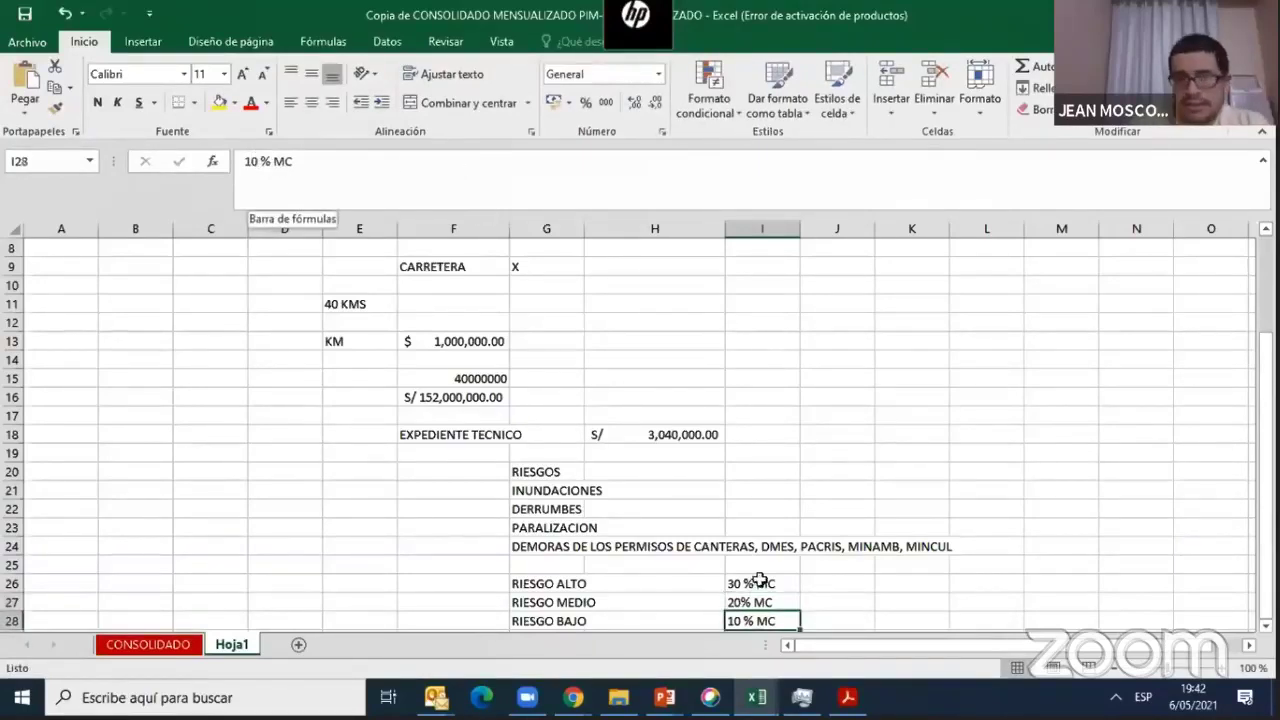
Step: Calculate the RIESGO ALTO amount in cell K26 with the formula +F16*0.3
left_click(671, 434)
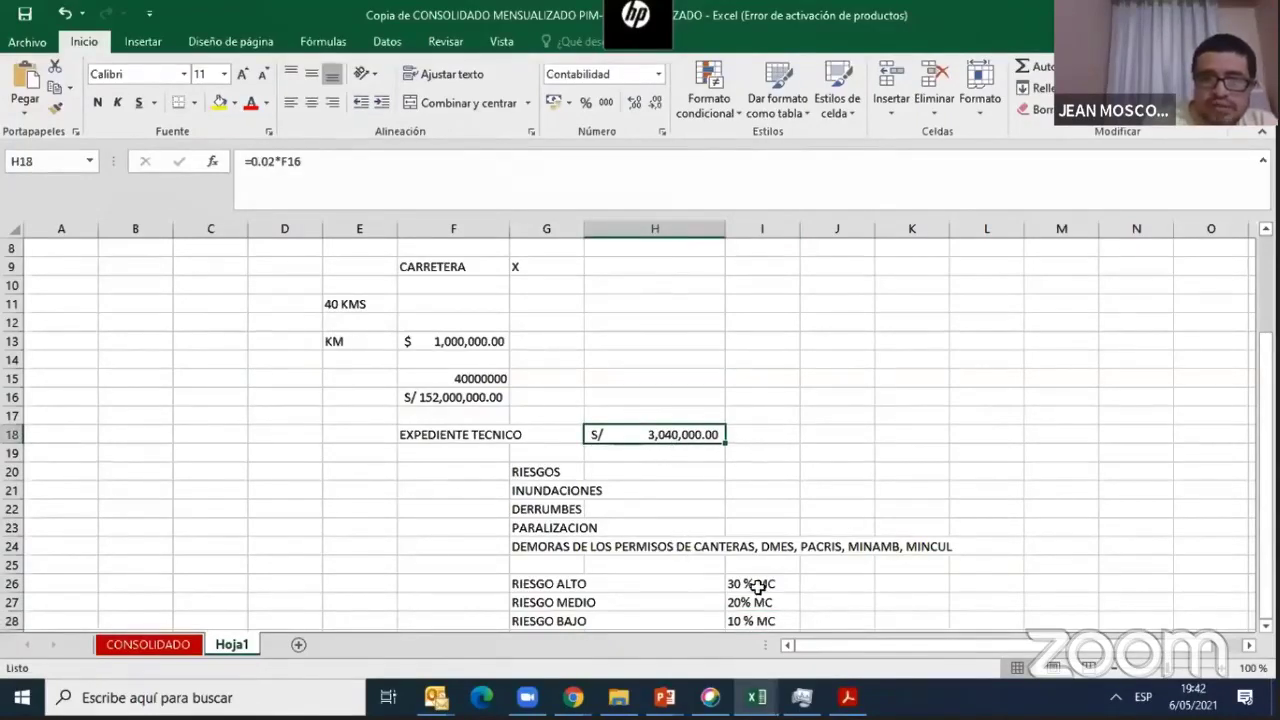
left_click(889, 585)
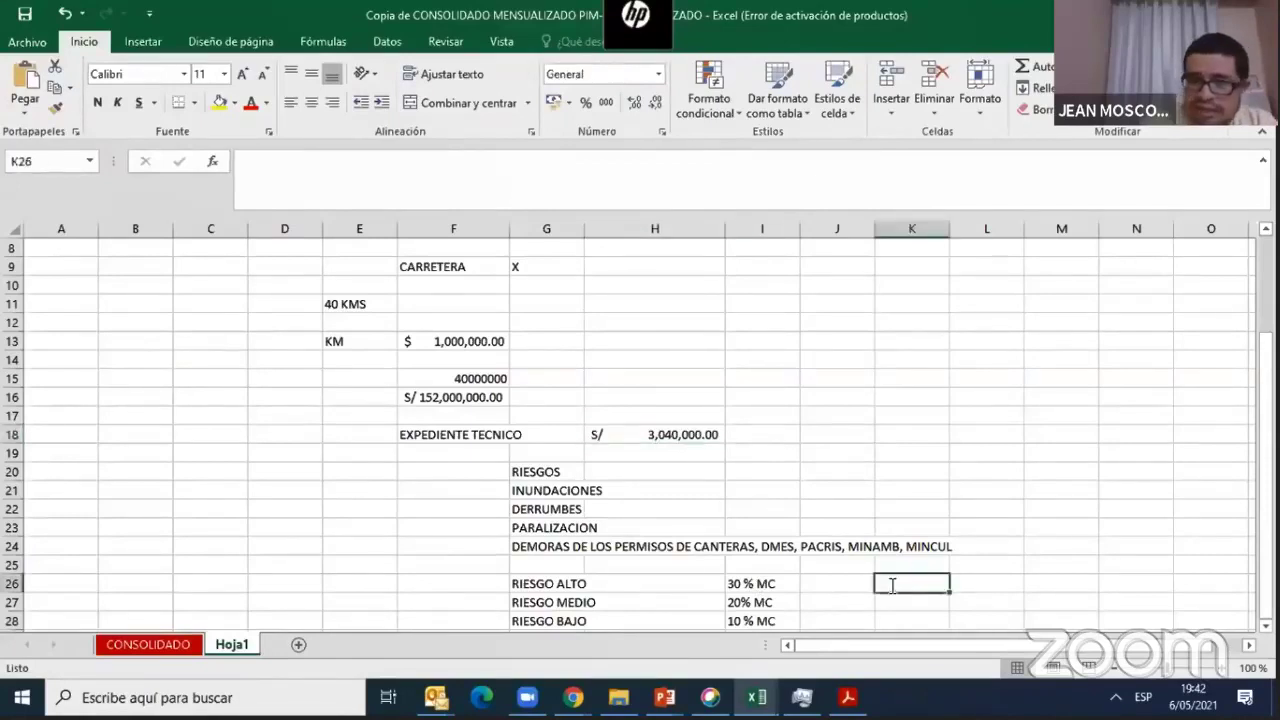
type("+")
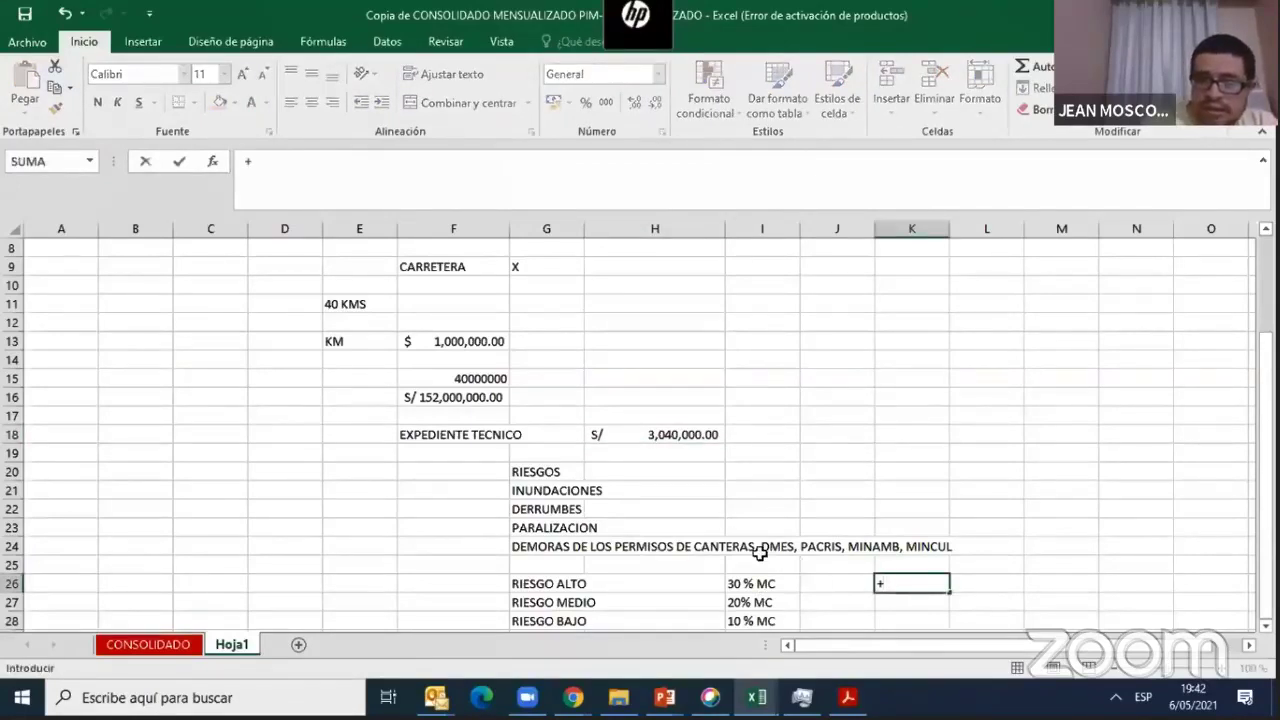
key("Escape")
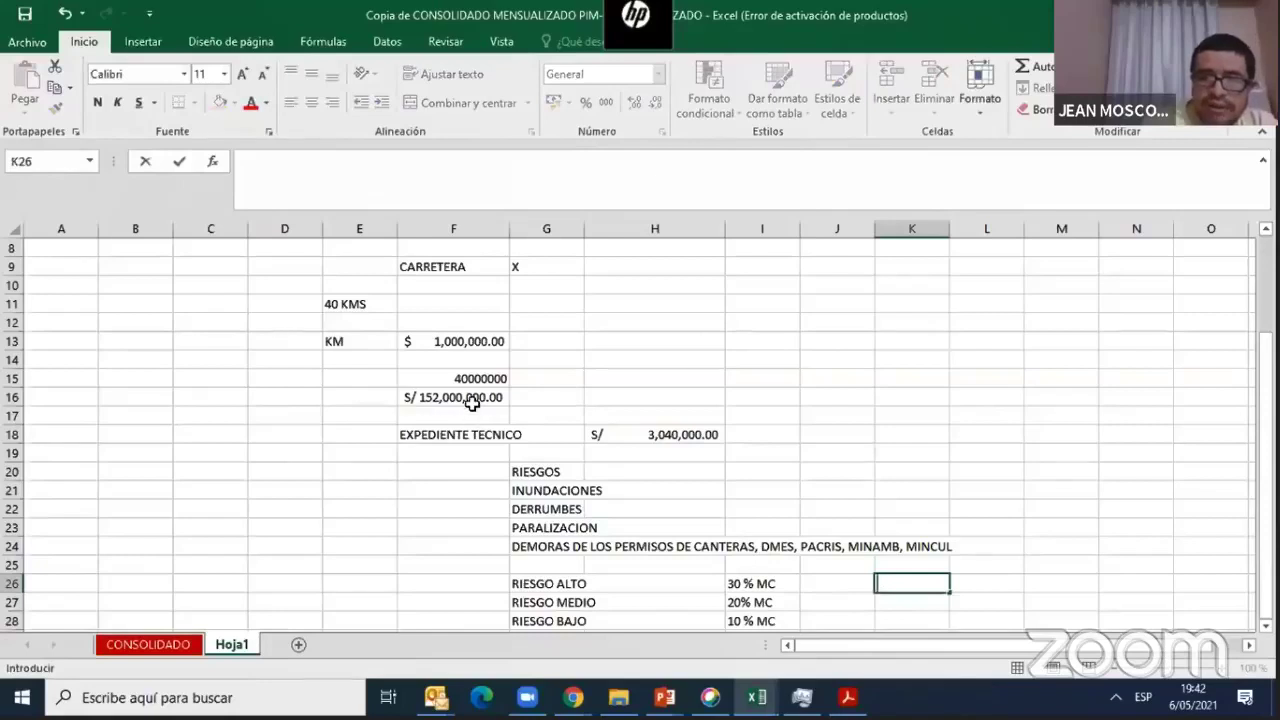
type("+")
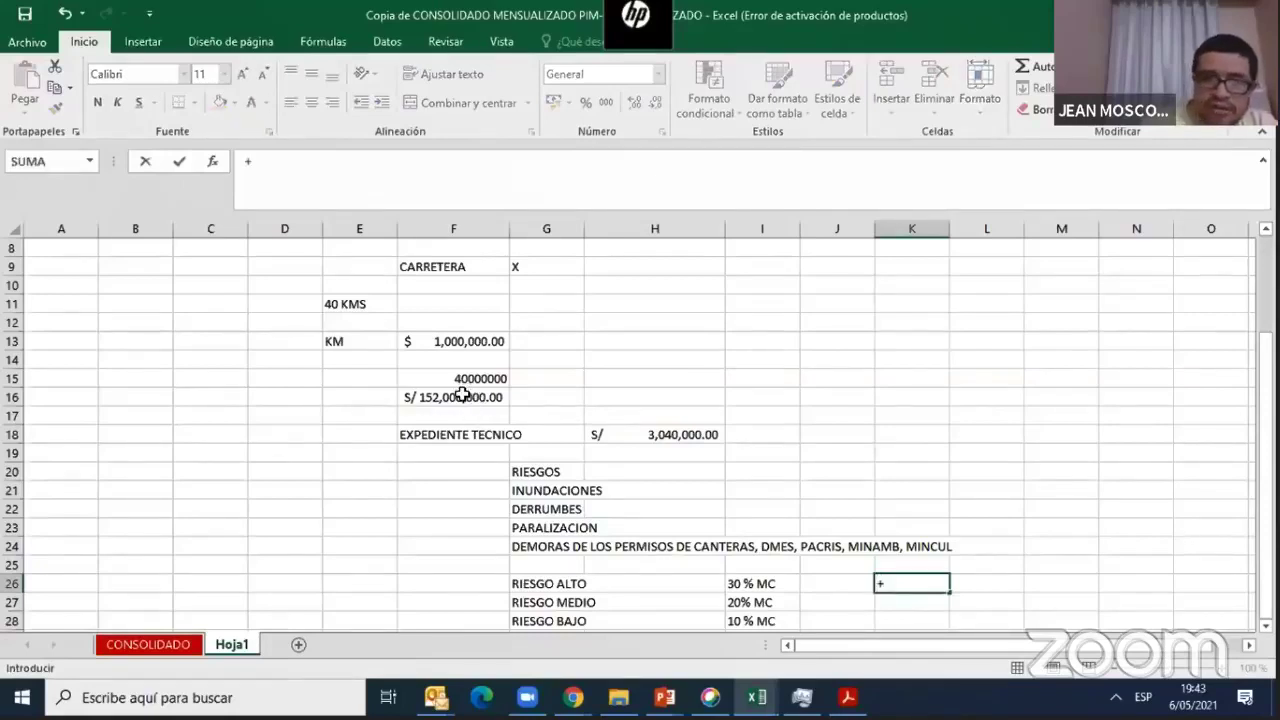
left_click(462, 396)
type("*")
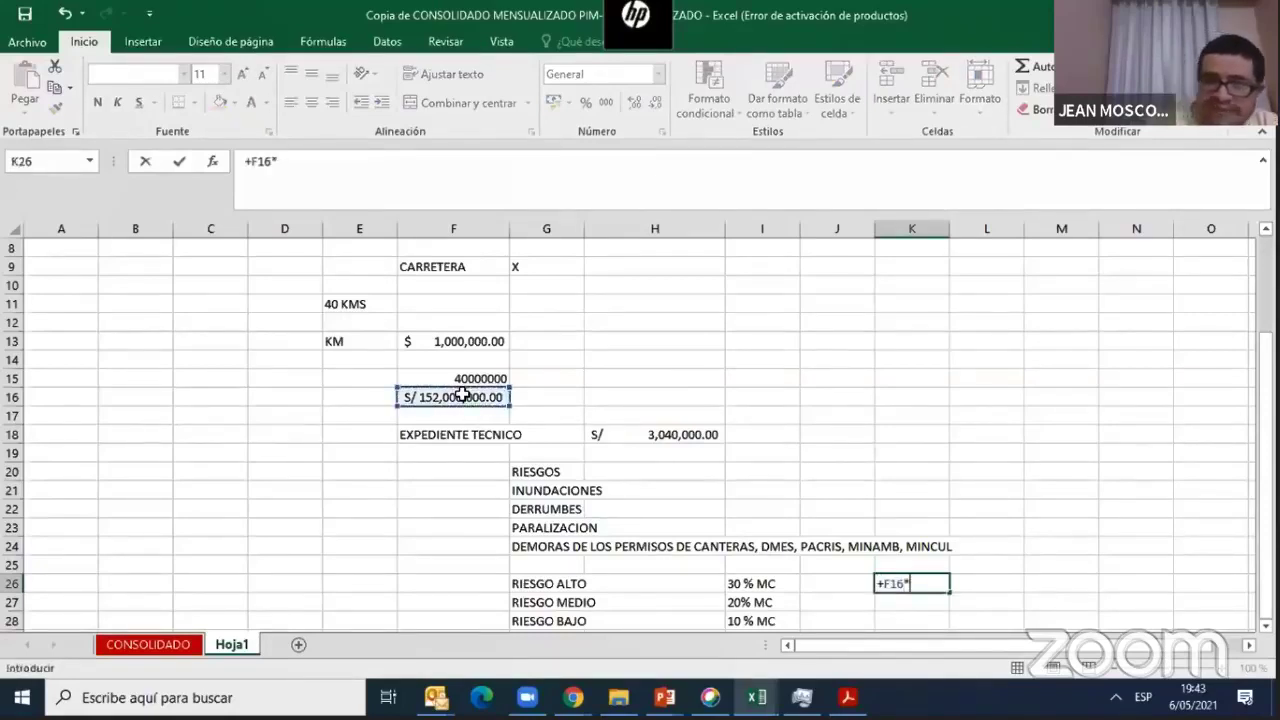
type("0.3")
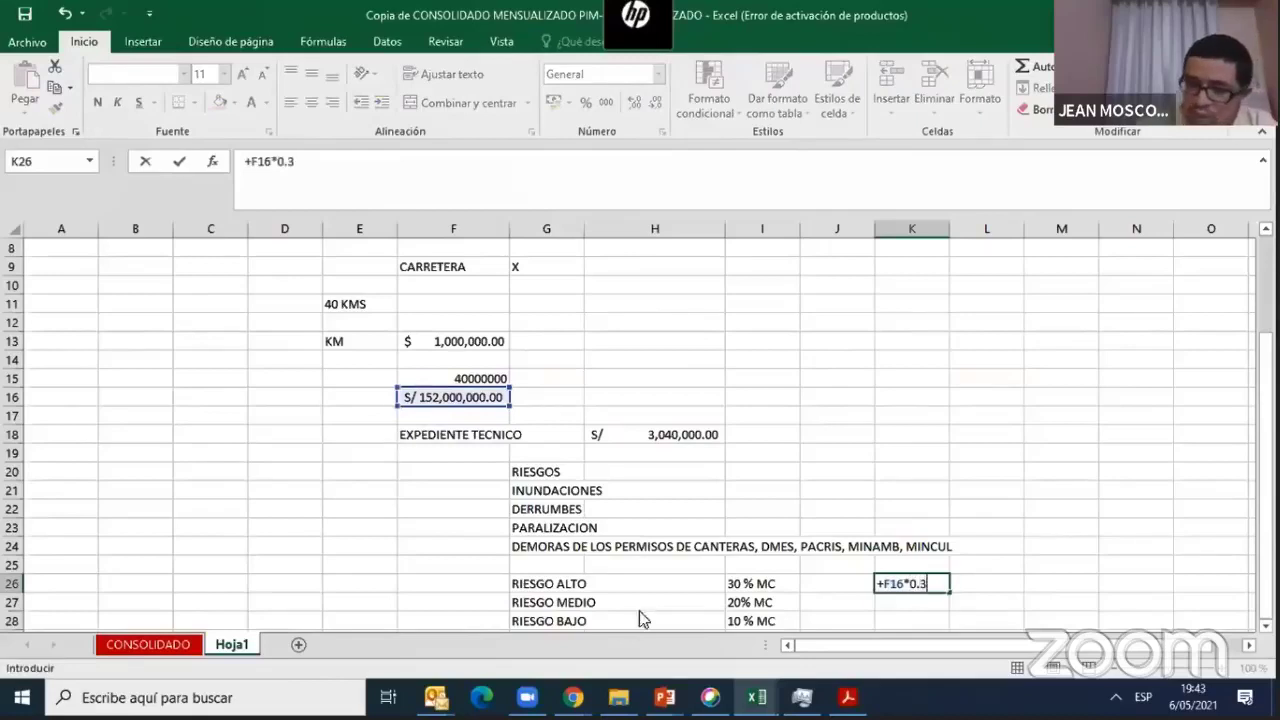
key("Return")
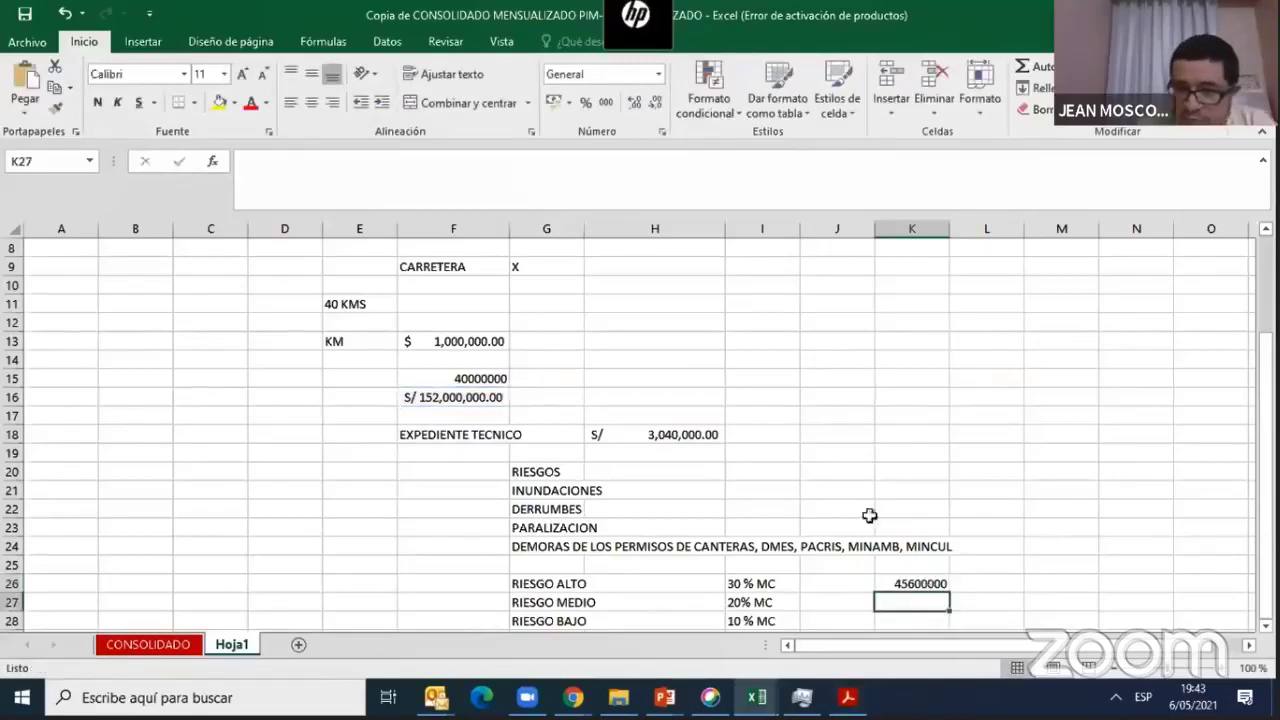
Step: Format the RIESGO ALTO amount in K26 as accounting currency with the S/ Español (Perú) symbol
key("Up")
left_click(567, 102)
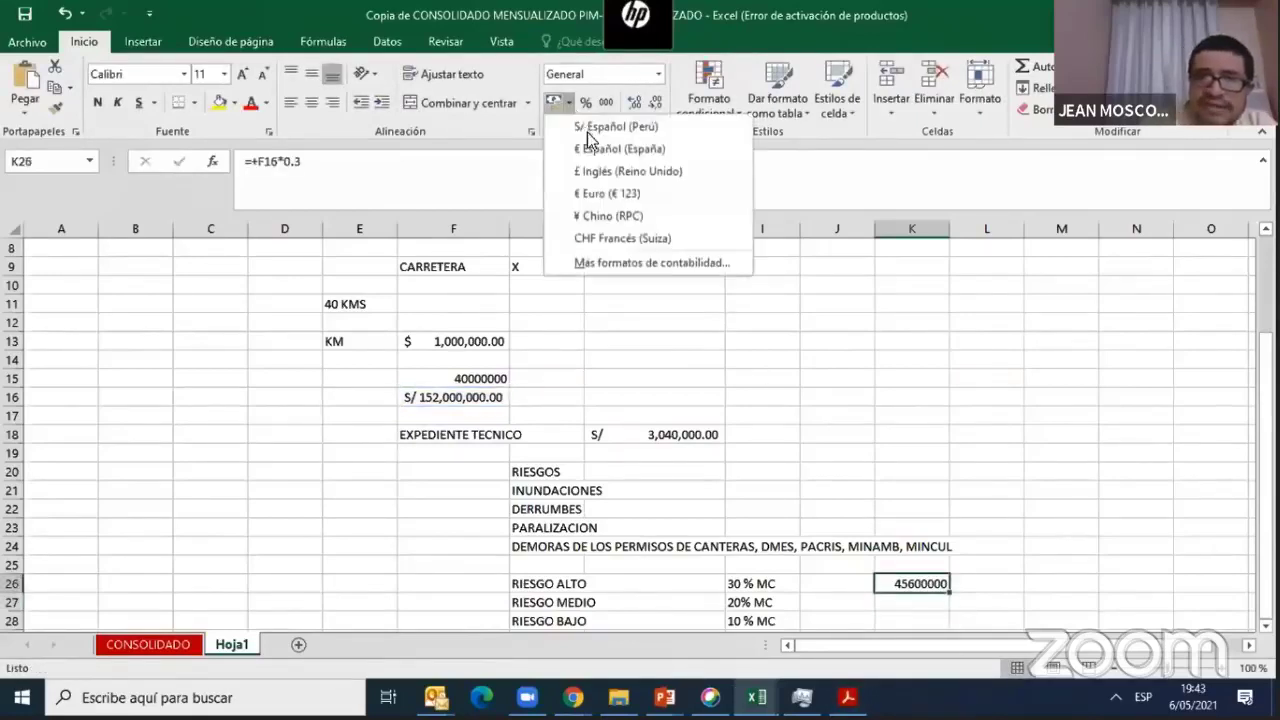
key("Return")
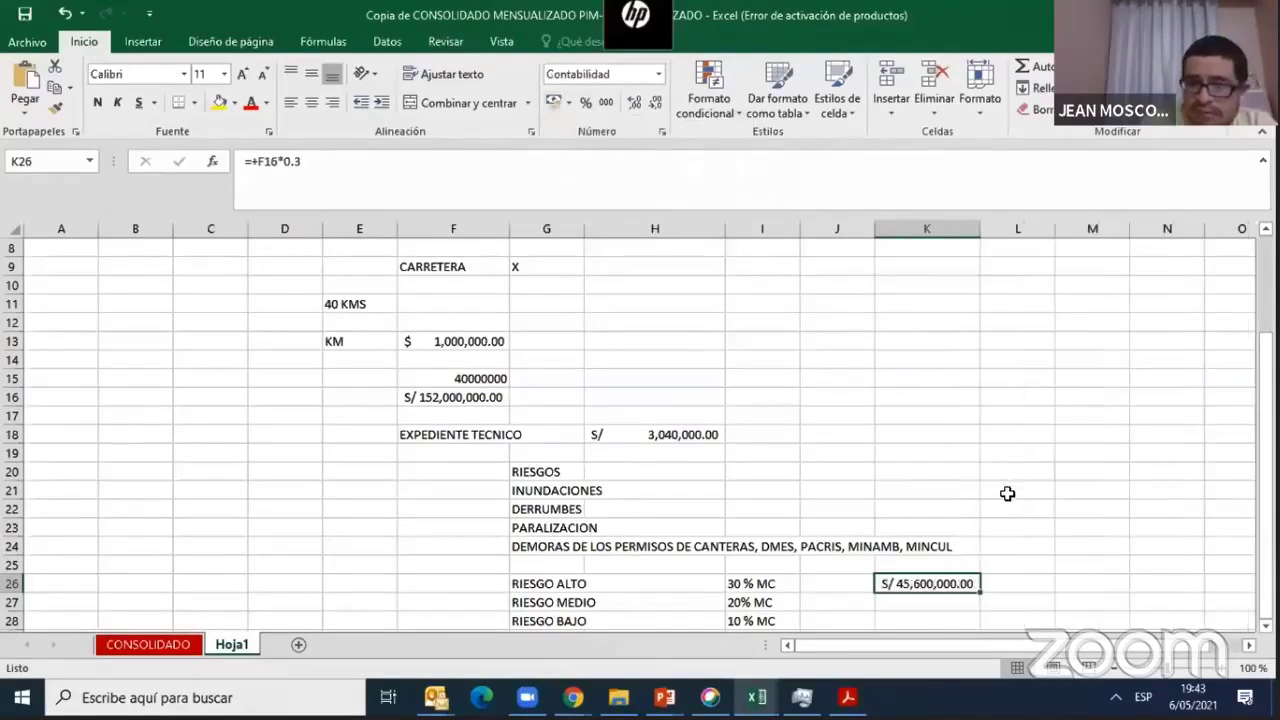
left_click(1008, 490)
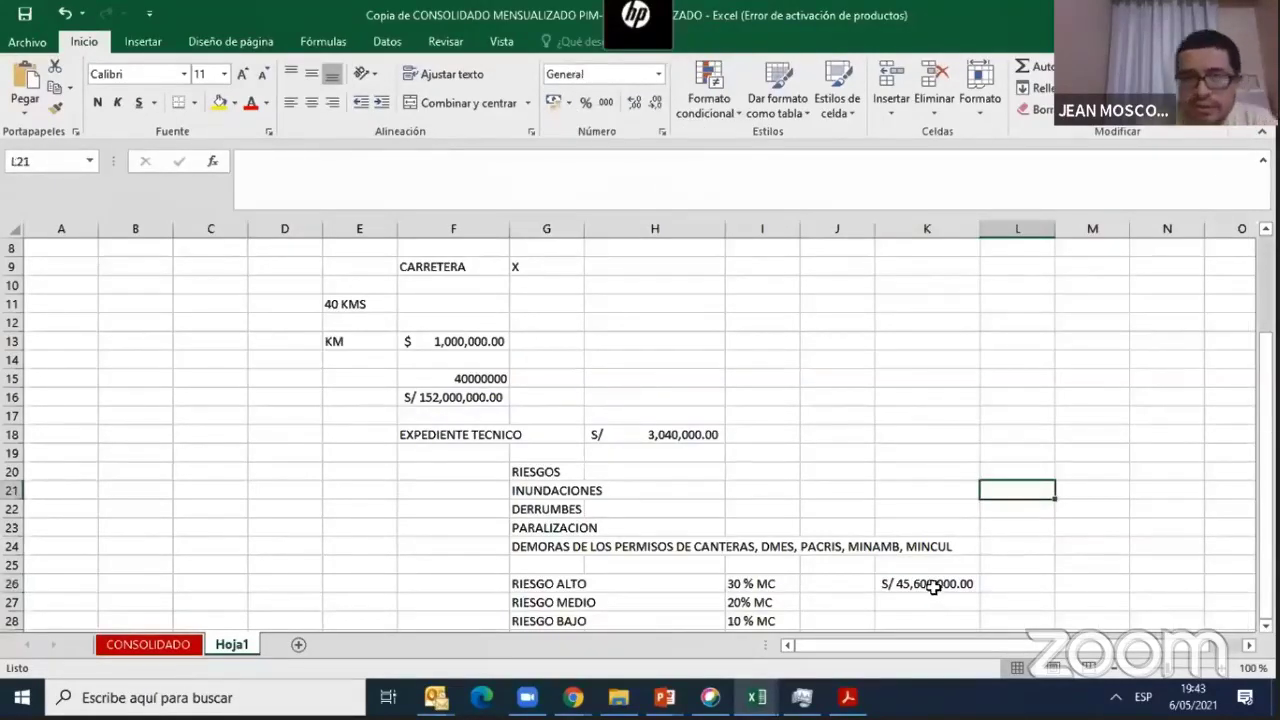
Step: Calculate the RIESGO MEDIO amount in cell K27 with the formula +F16*0.2
left_click(937, 603)
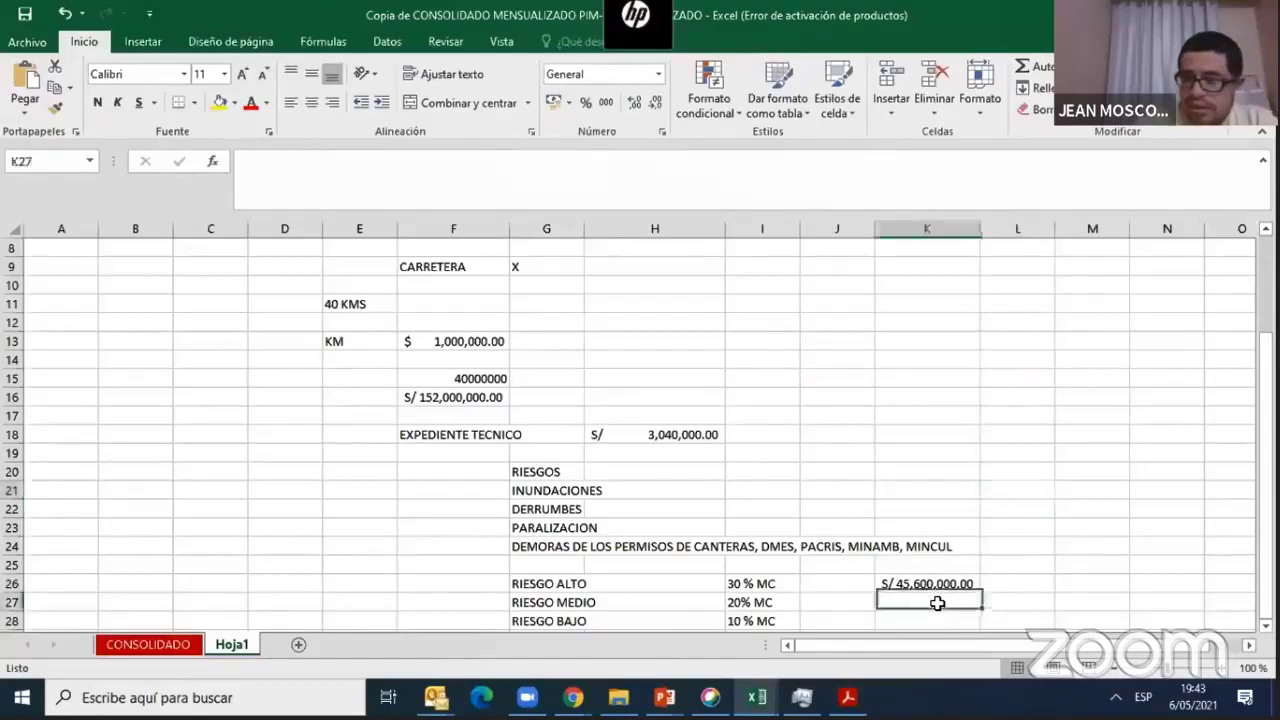
type("+")
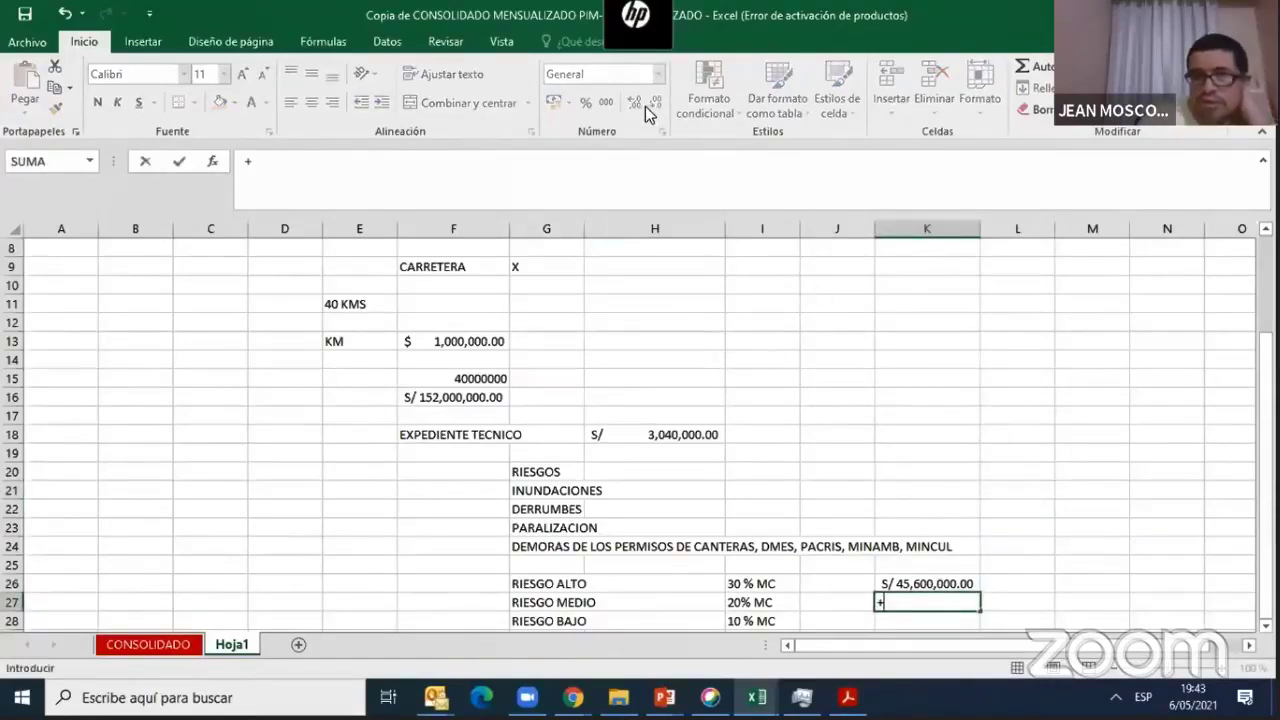
left_click(448, 394)
type("*0.2")
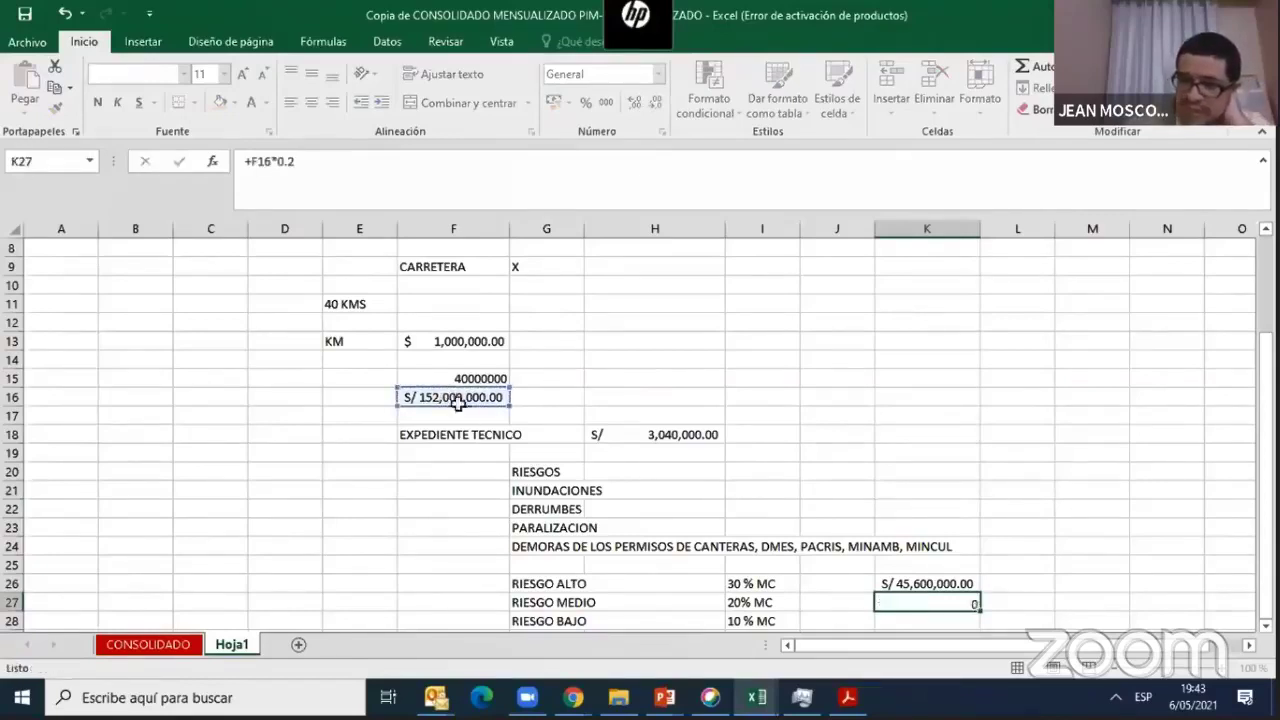
key("Return")
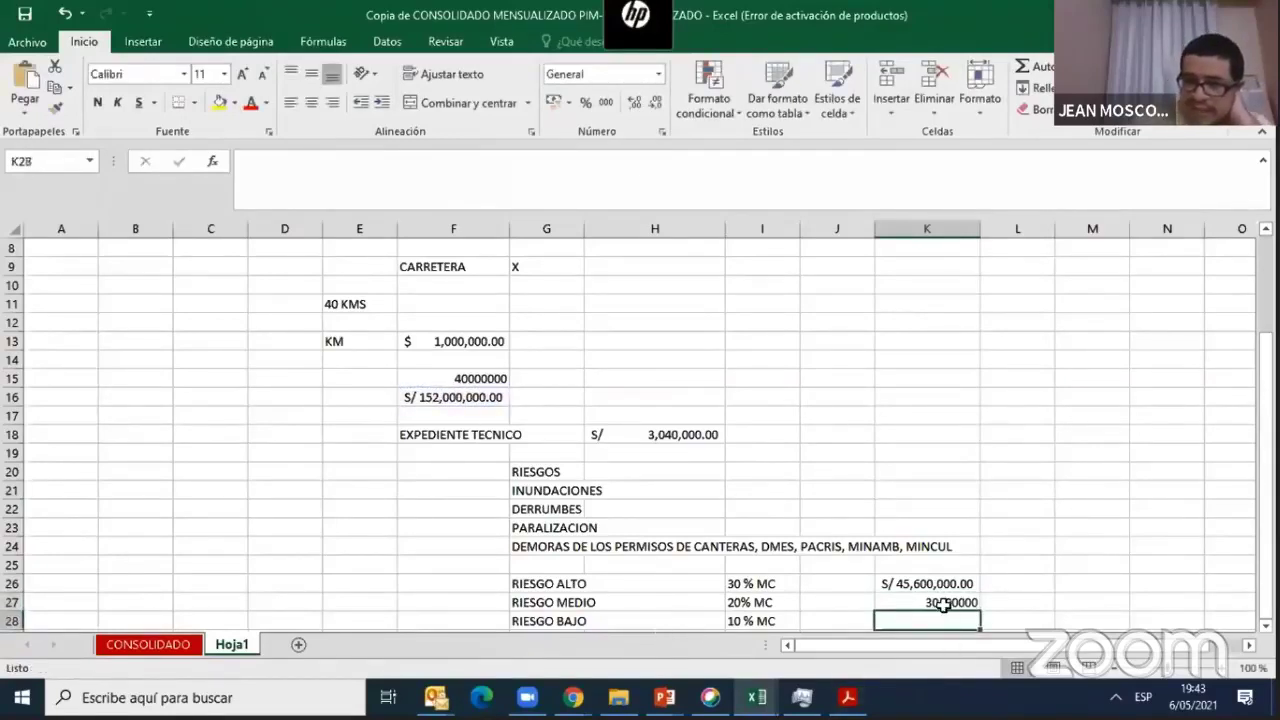
Step: Apply the S/ Español (Perú) accounting format to the RIESGO MEDIO amount in K27
key("Up")
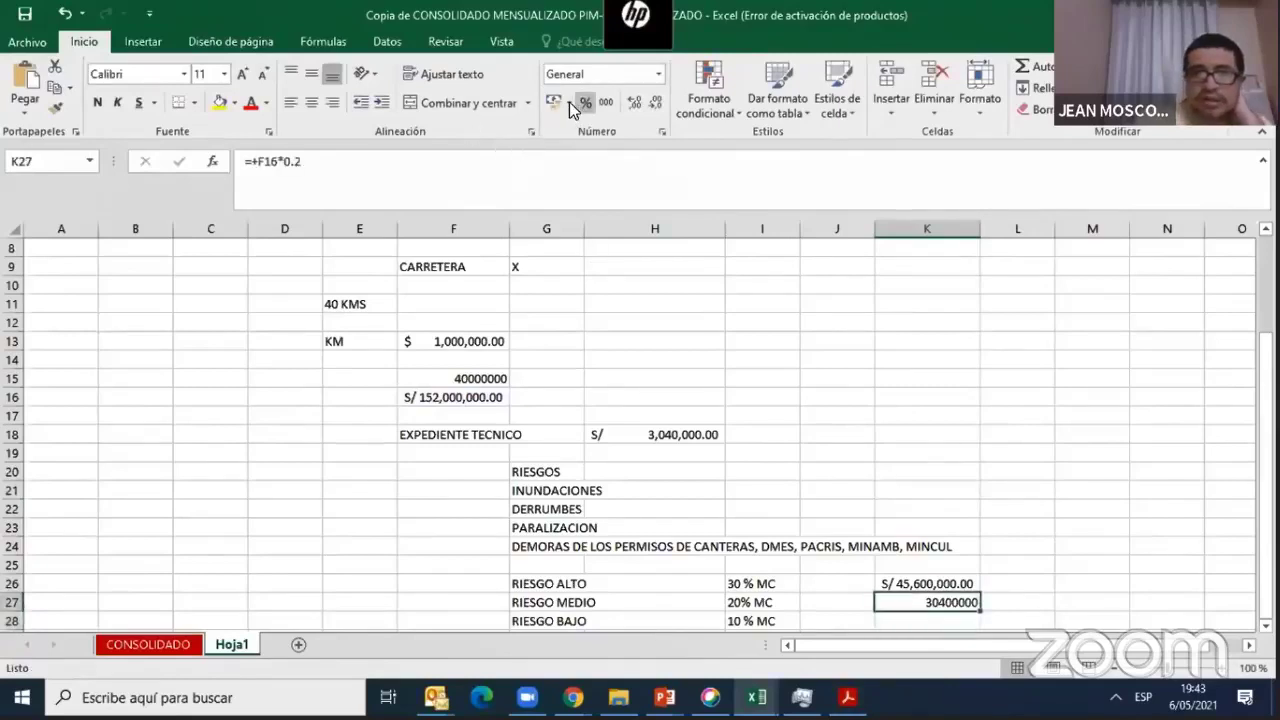
left_click(569, 102)
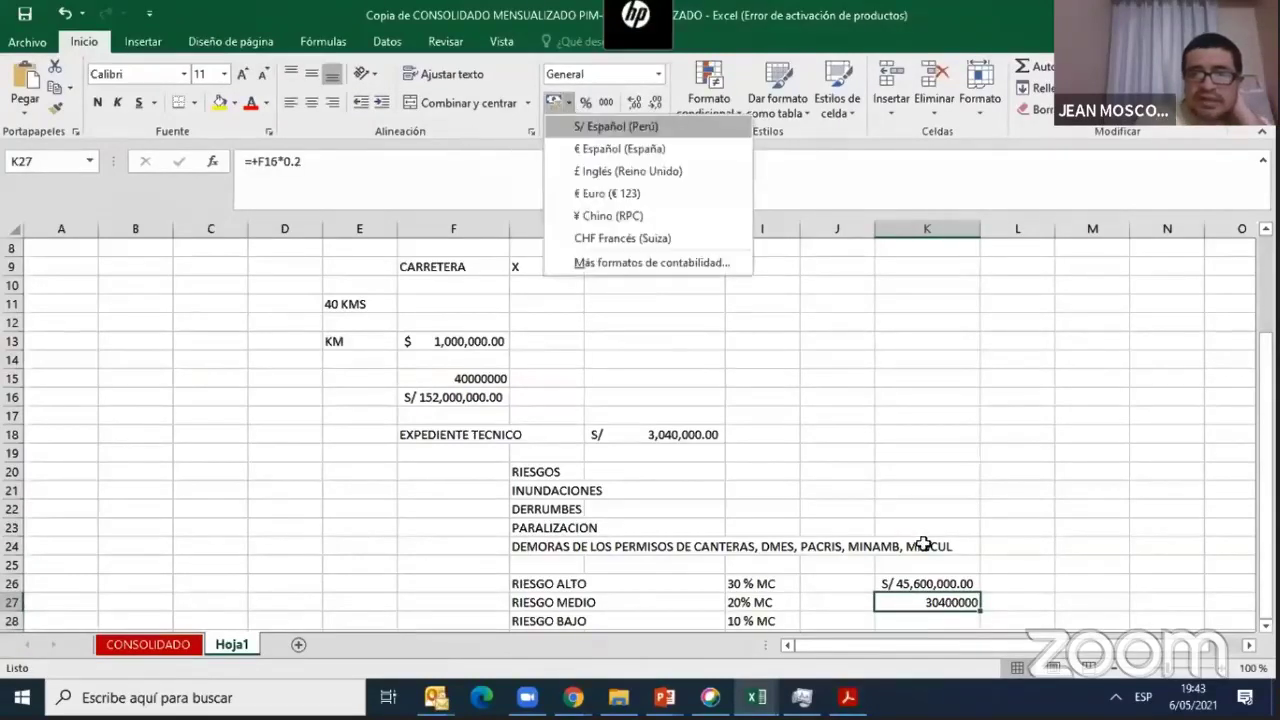
left_click(605, 127)
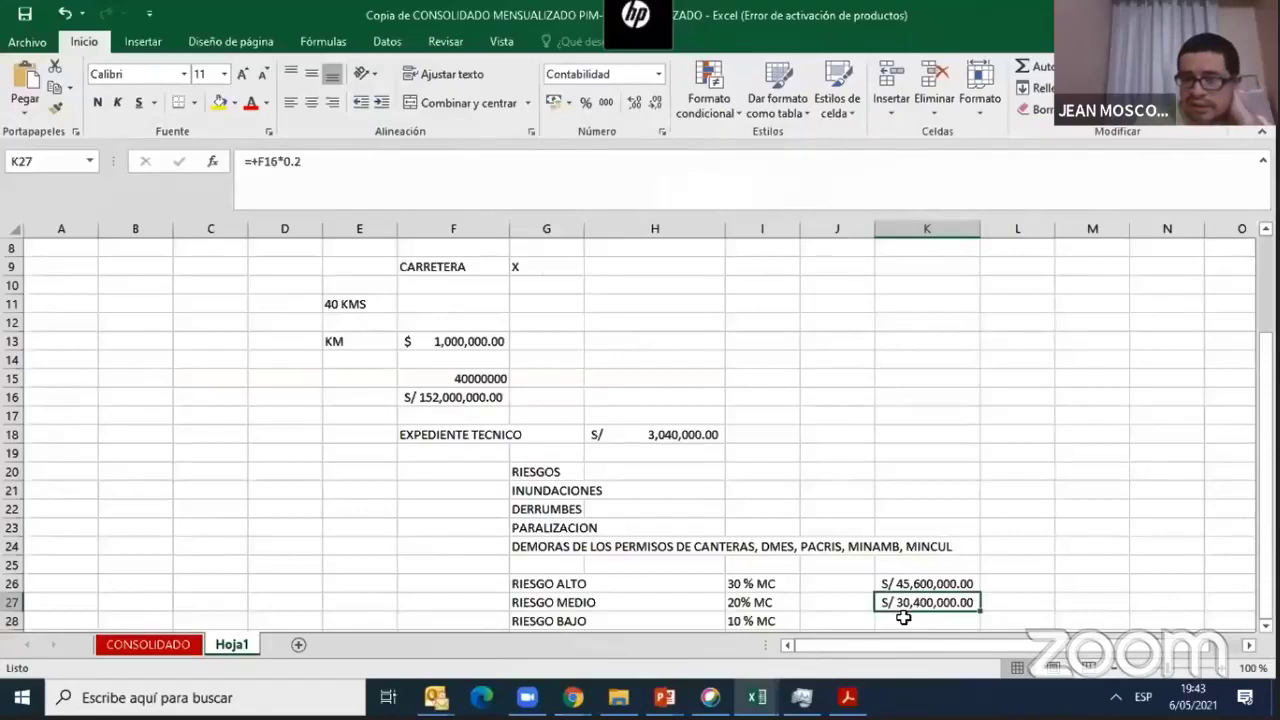
Step: Calculate the RIESGO BAJO amount in cell K28 by multiplying F16 by 0.1, and select the result
left_click(903, 619)
type("+")
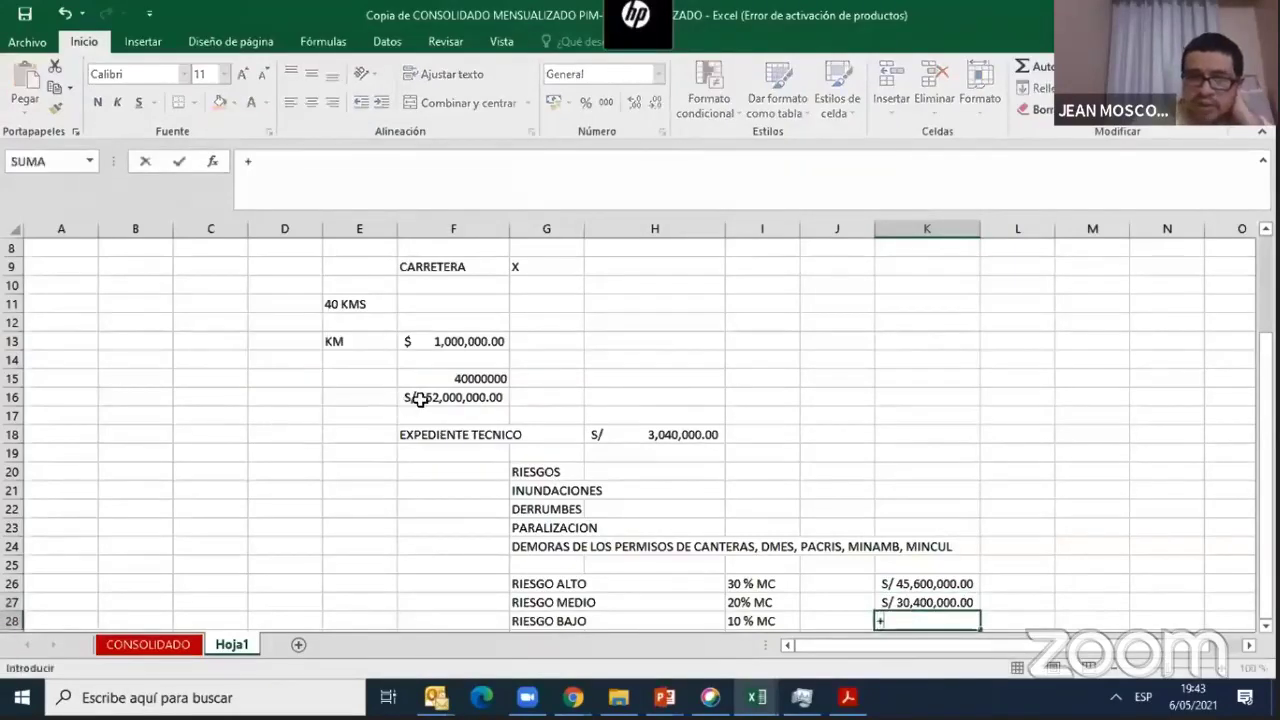
left_click(420, 398)
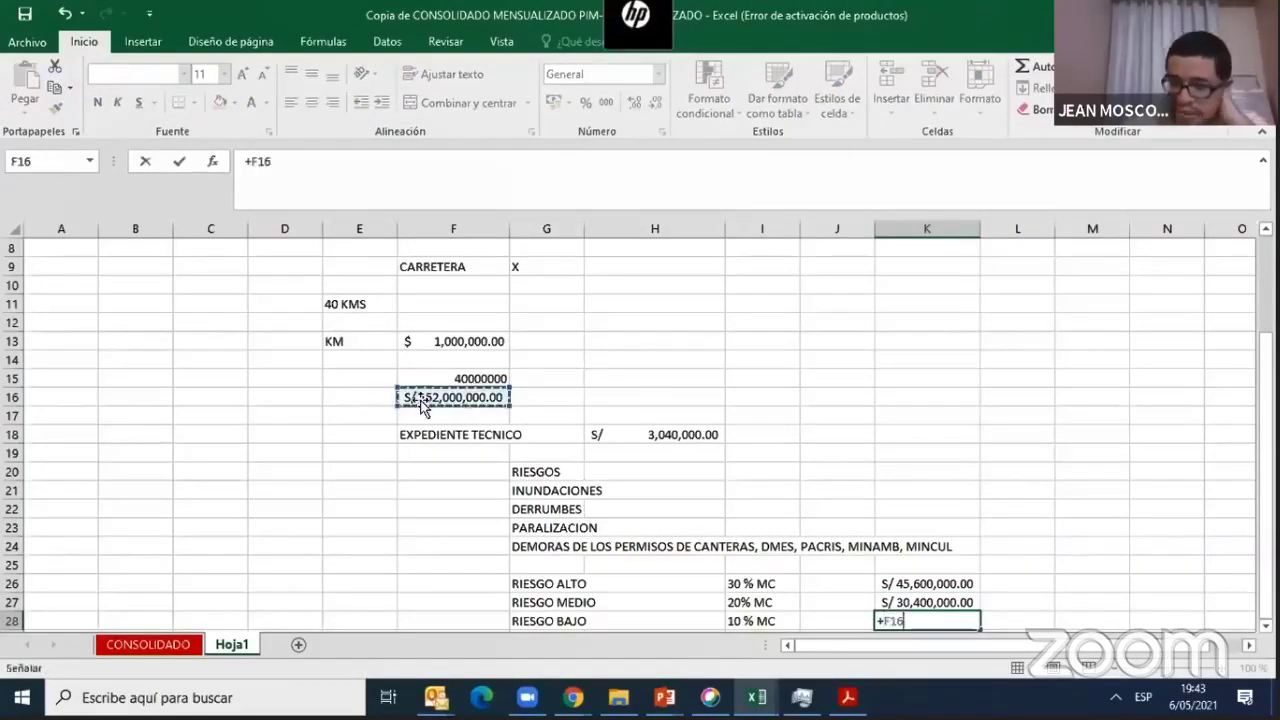
type("*")
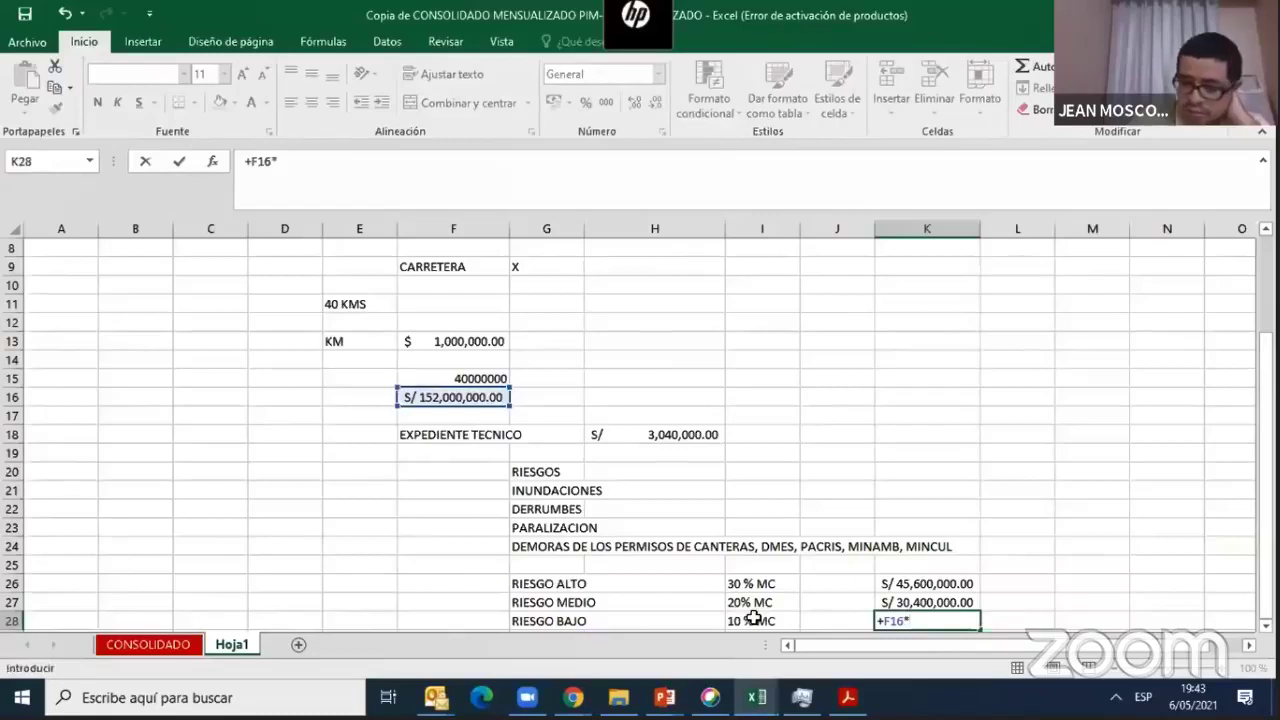
type("10%")
key("Return")
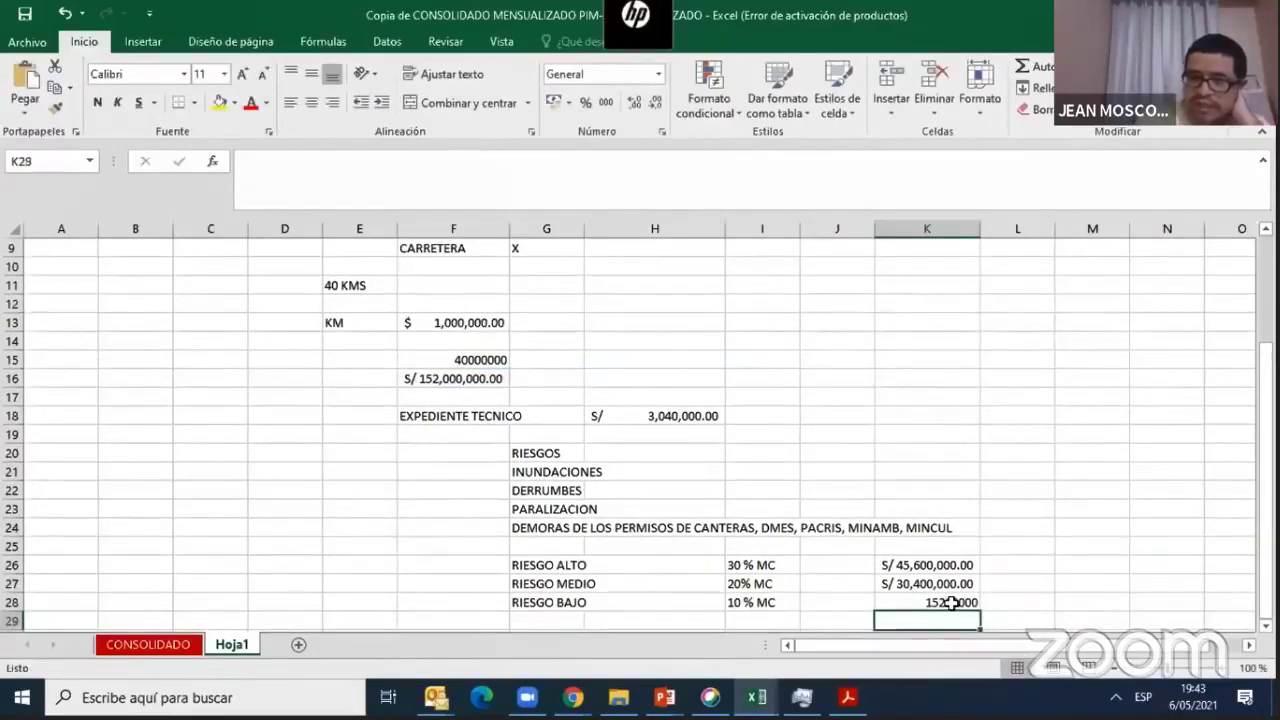
left_click(951, 602)
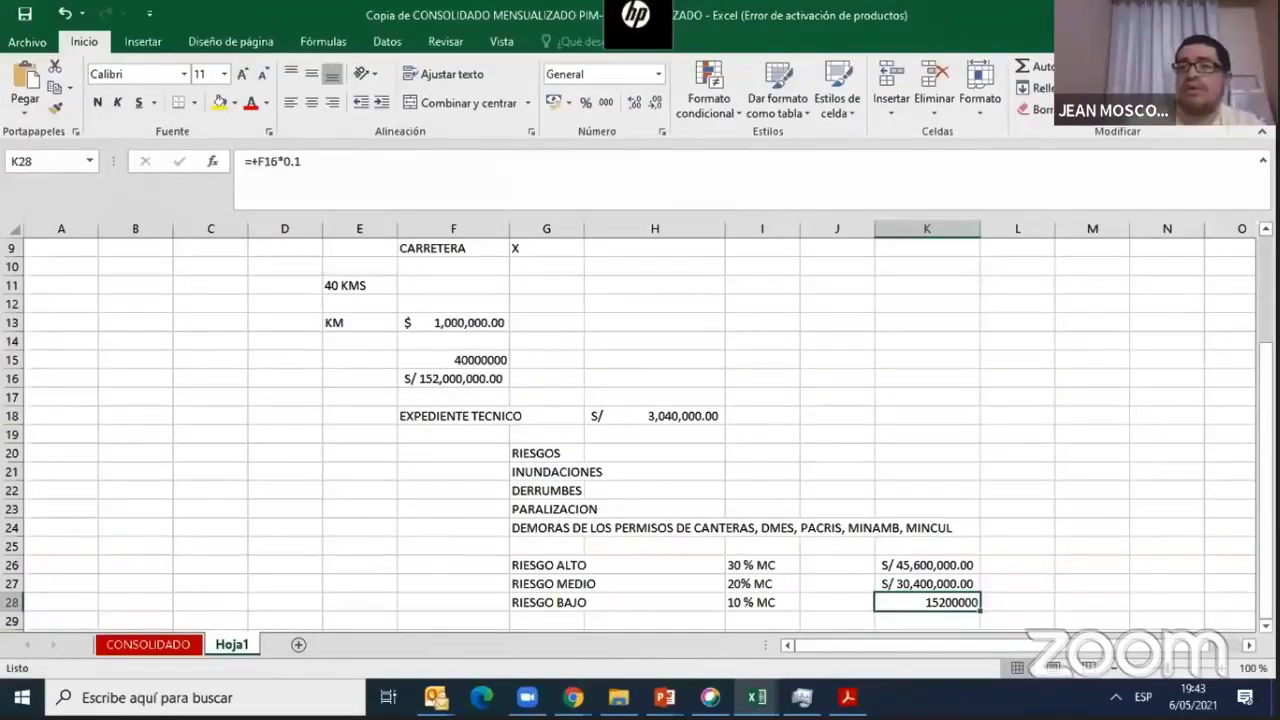
Step: Show the desktop and switch to the PowerPoint presentation ELABORACION DE PERFILES Y EXPEDIENTES TECNICOS DE CARRETERAS
key("super+d")
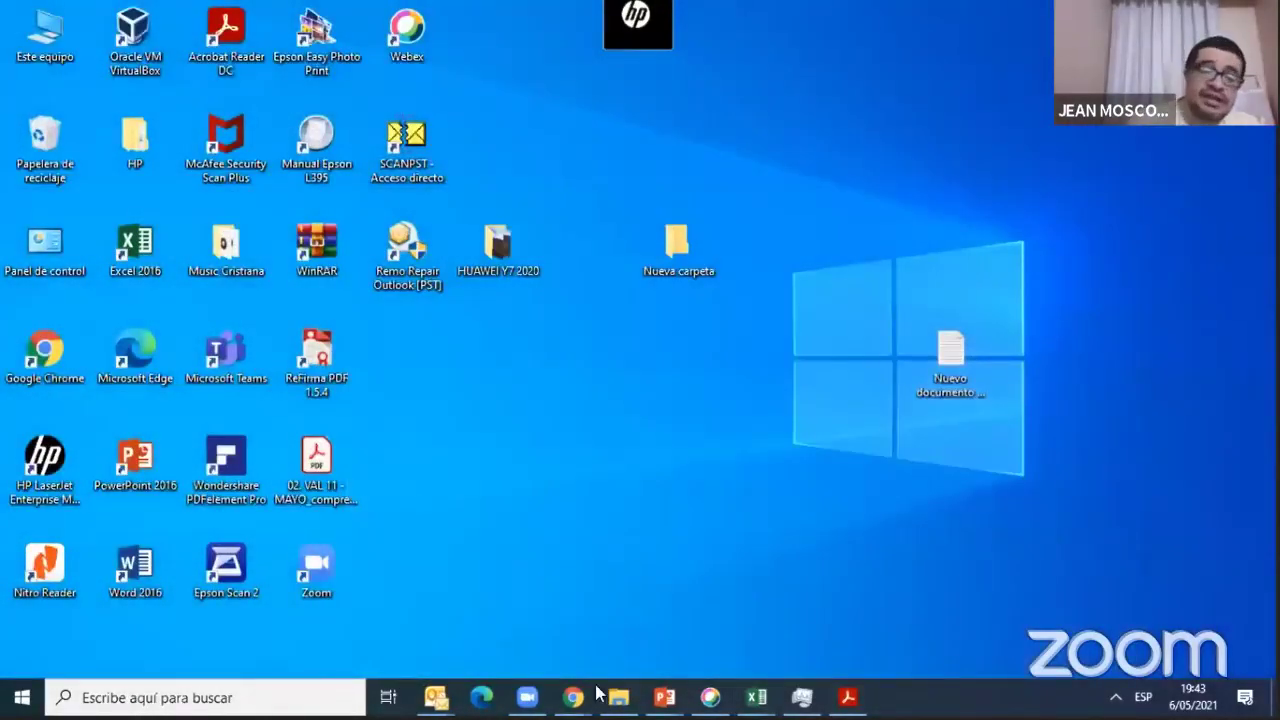
left_click(664, 697)
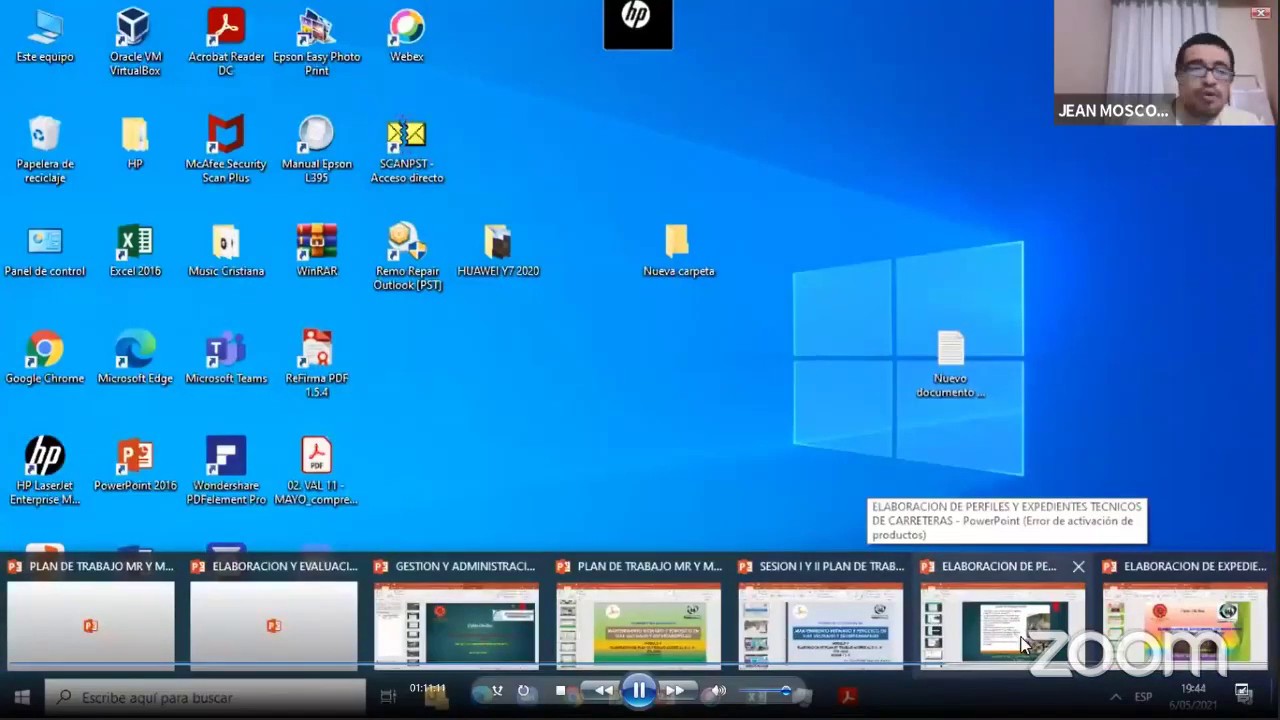
left_click(1022, 645)
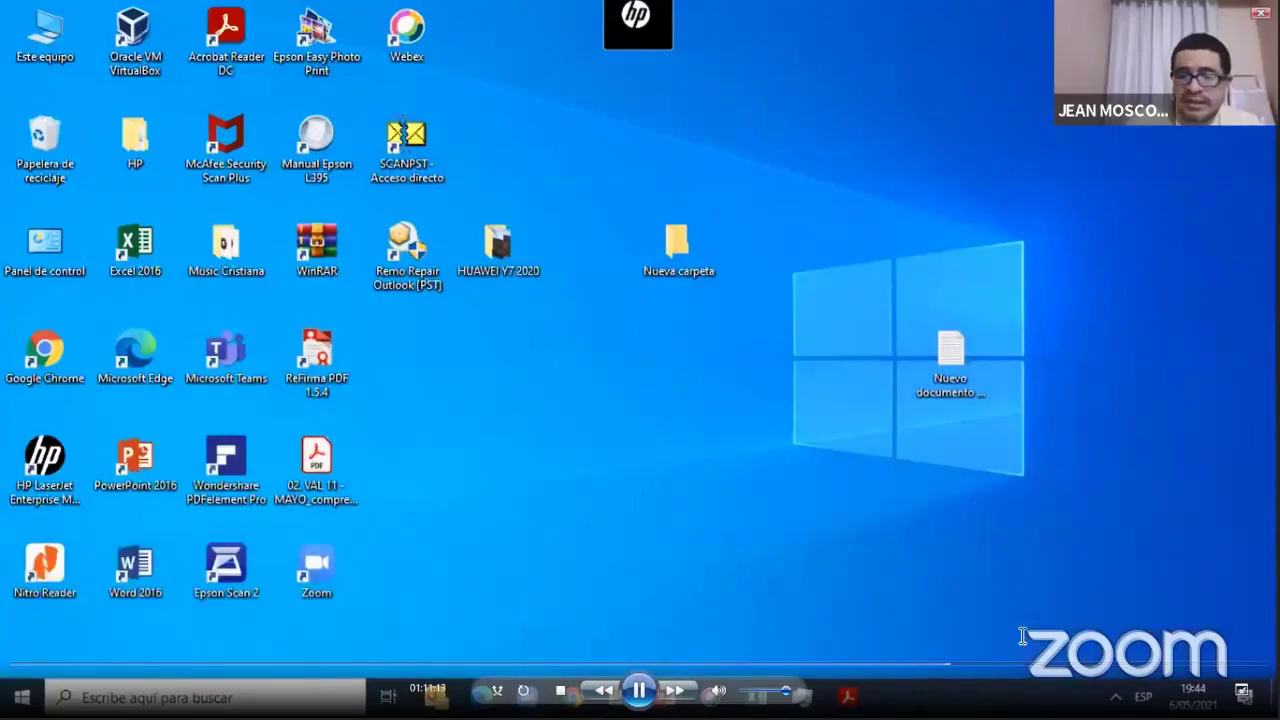